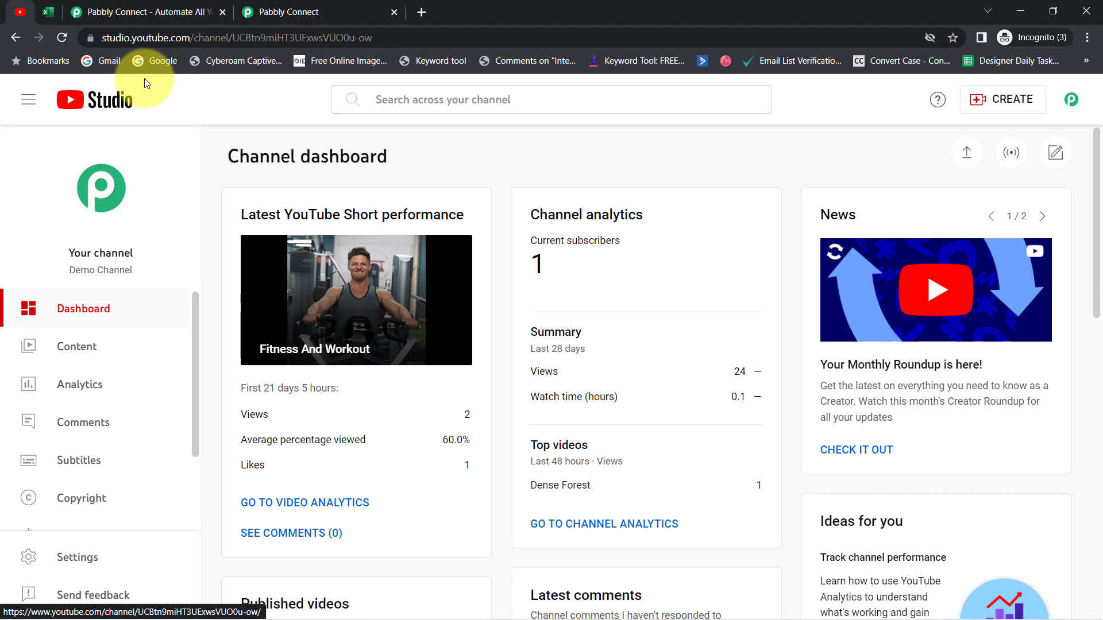
Step: Check the YouTube Studio dashboard's views and subscribers, then go to the Excel sheet and the Pabbly Connect site
left_click_drag(138, 42, 158, 48)
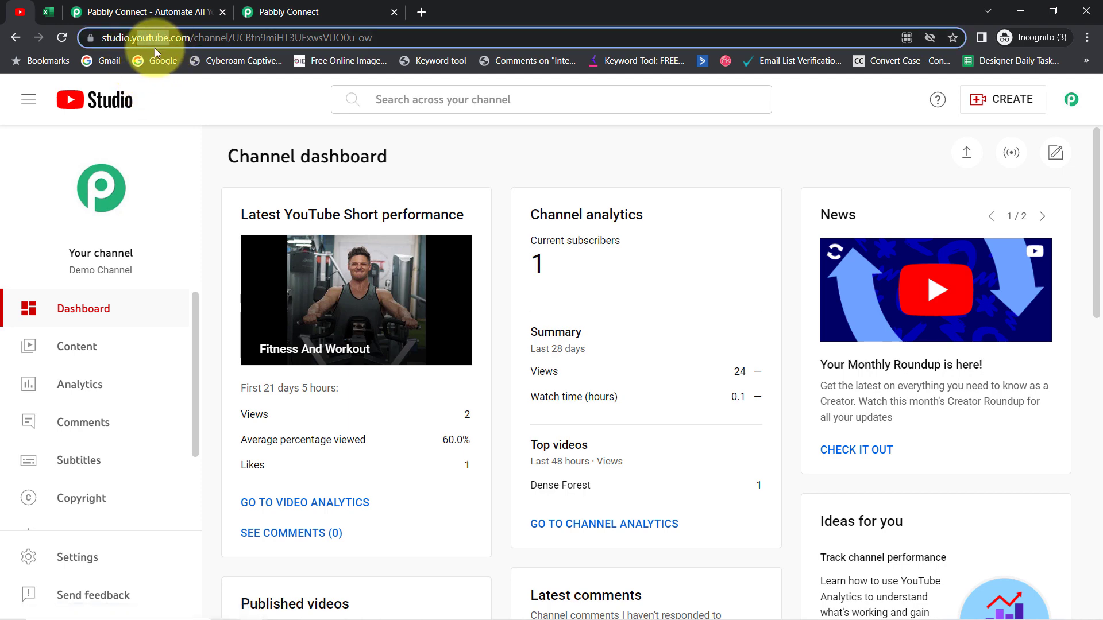
left_click(48, 11)
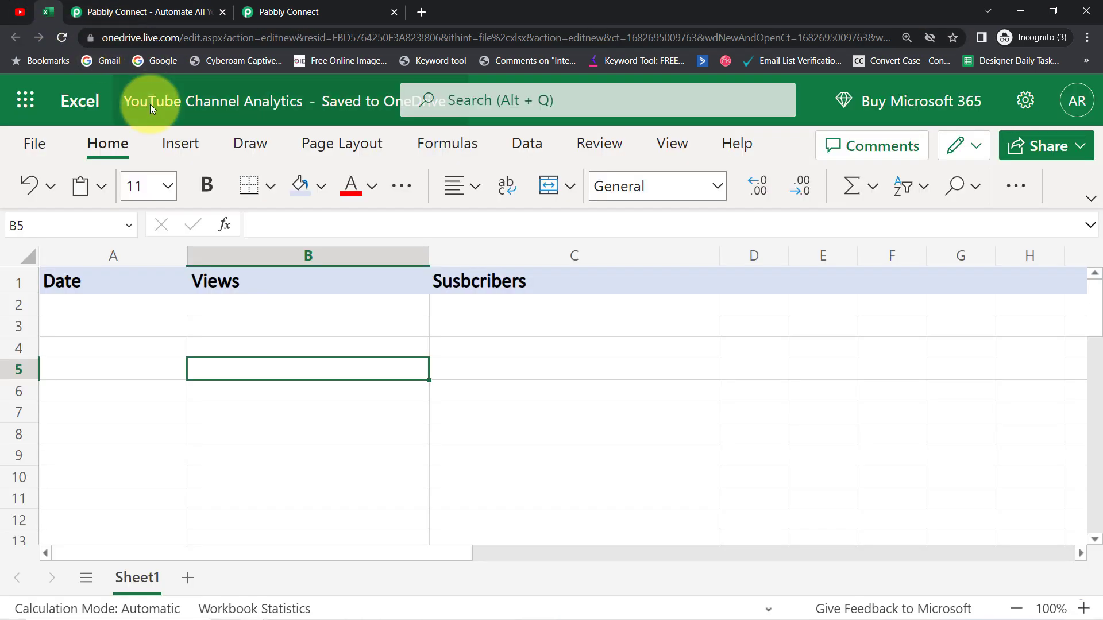
left_click(126, 11)
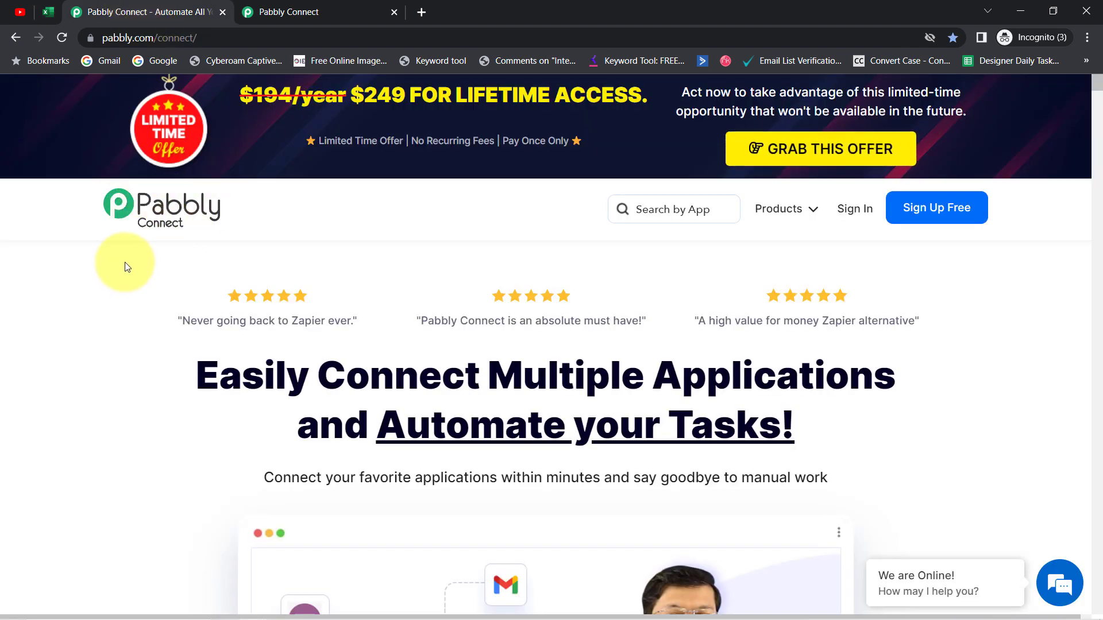
Step: Show the Pabbly Connect dashboard and highlight its heading and description
left_click(272, 7)
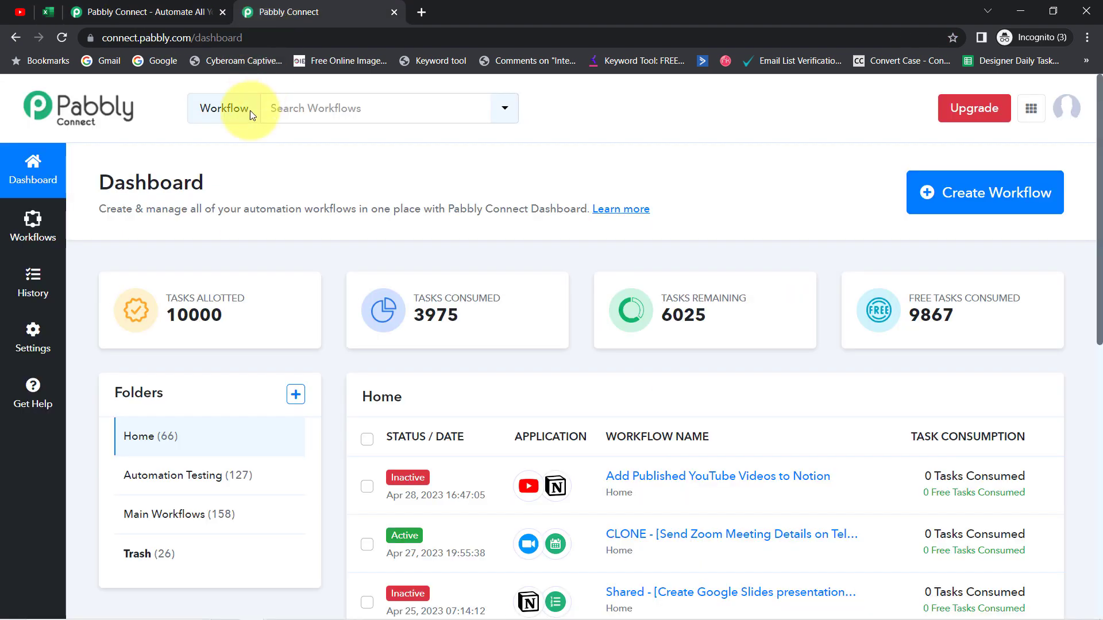
left_click_drag(133, 179, 546, 197)
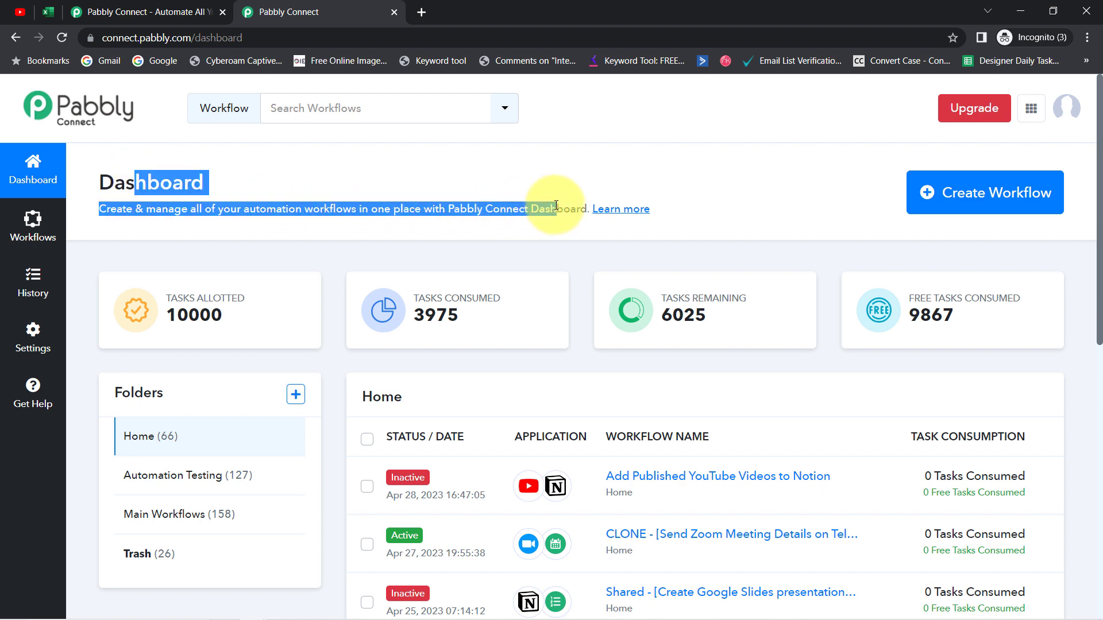
left_click(168, 7)
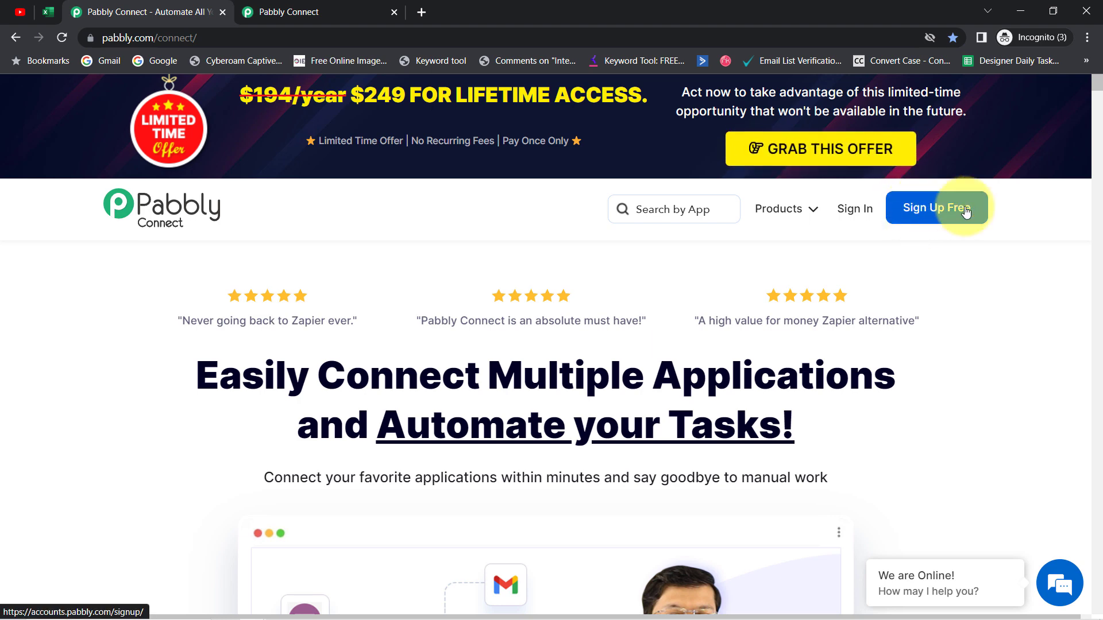
left_click(352, 8)
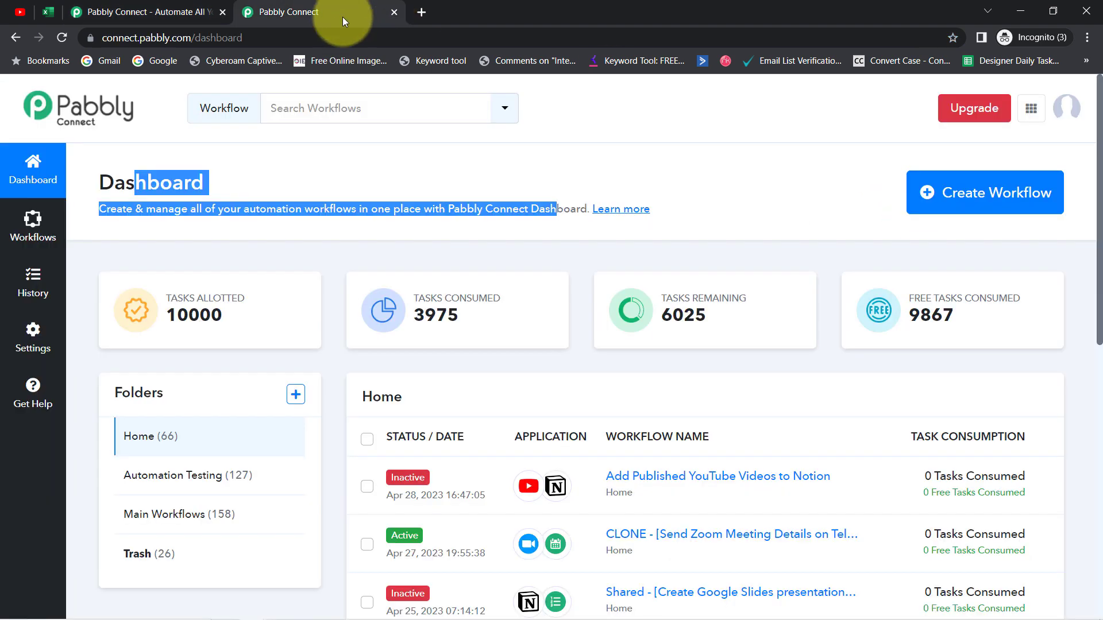
left_click(147, 195)
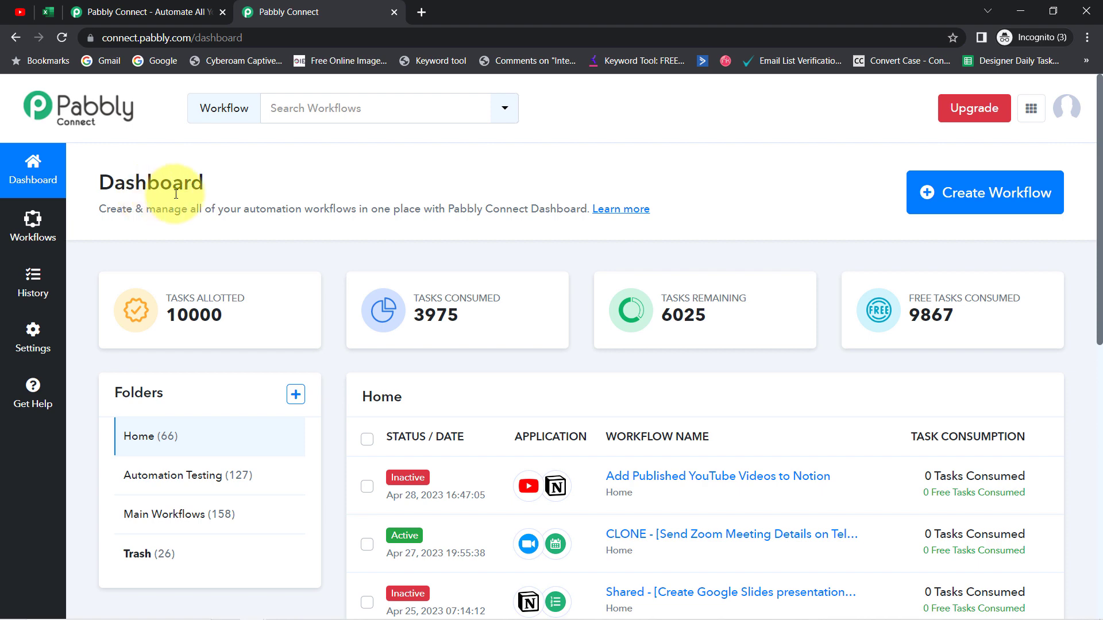
left_click_drag(115, 183, 414, 210)
Step: Create a workflow named 'Export Views & Subscribers Daily in Excel'
left_click(965, 192)
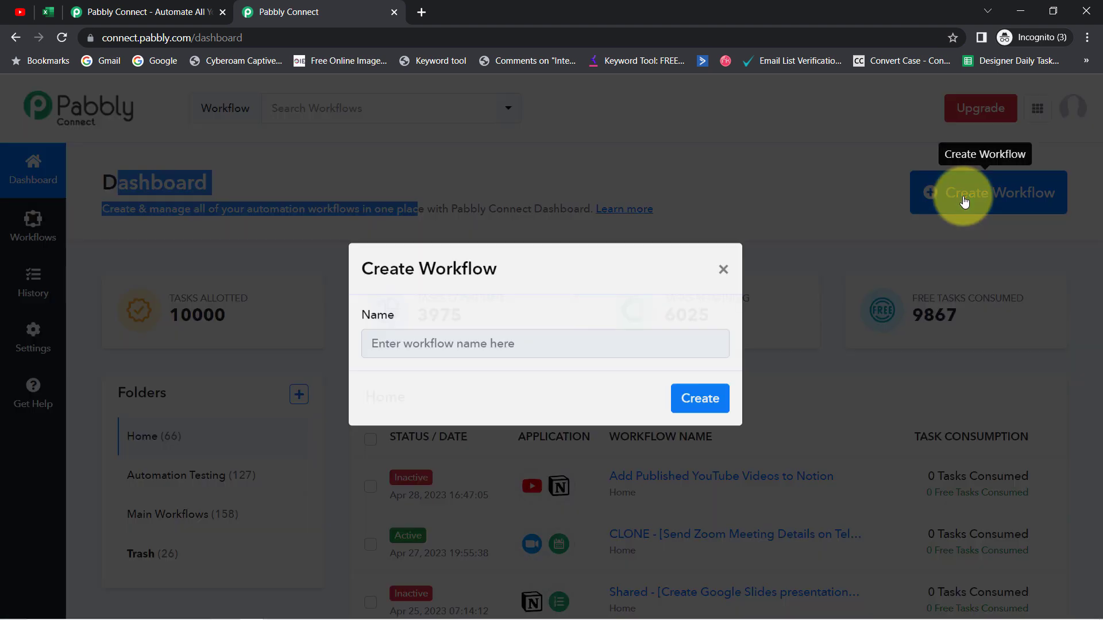
left_click_drag(362, 280, 553, 291)
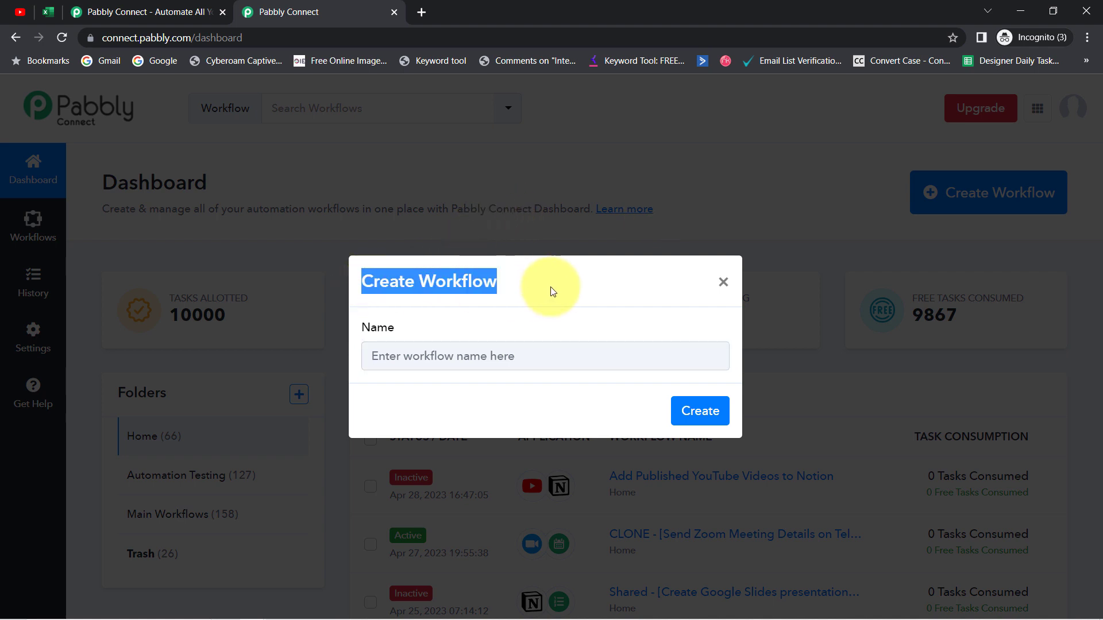
left_click(399, 357)
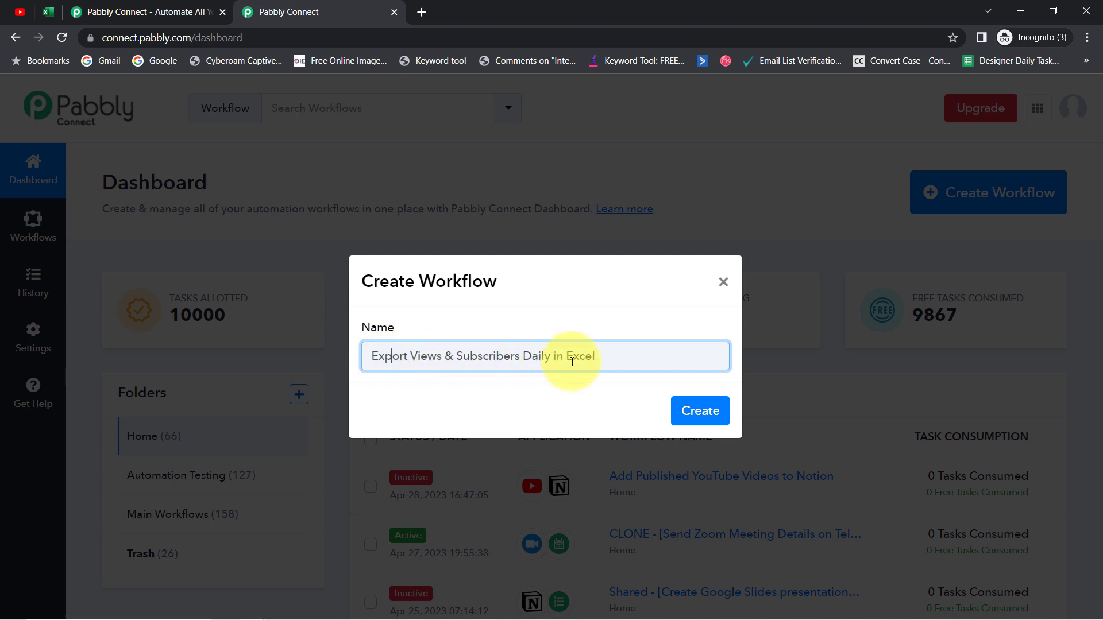
left_click(696, 412)
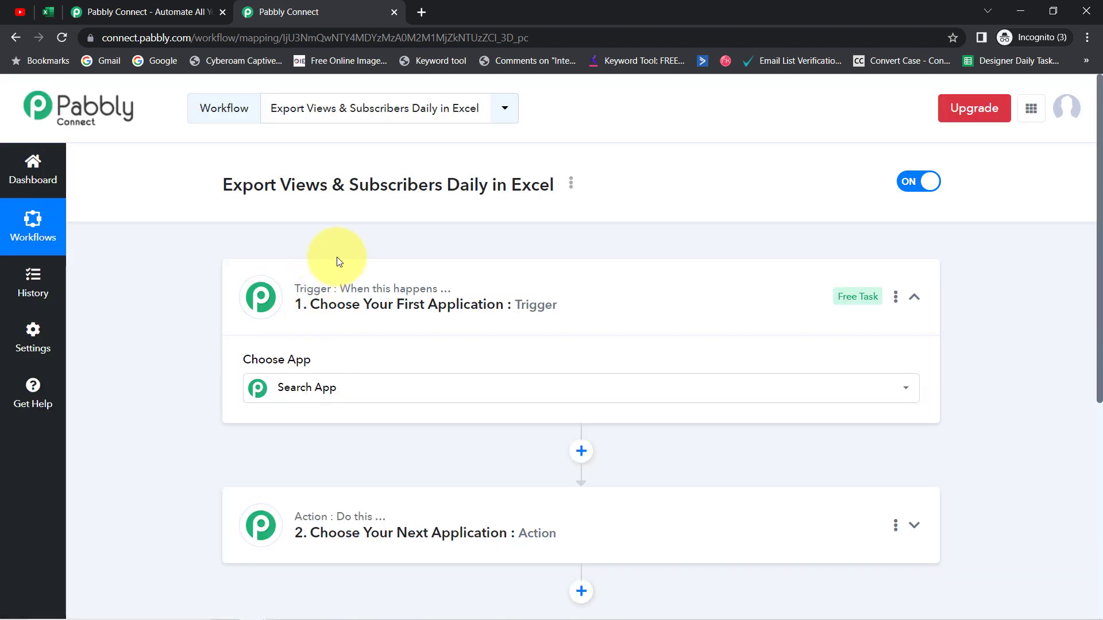
Step: Collapse and re-expand the trigger step to reveal the app choices
left_click(403, 294)
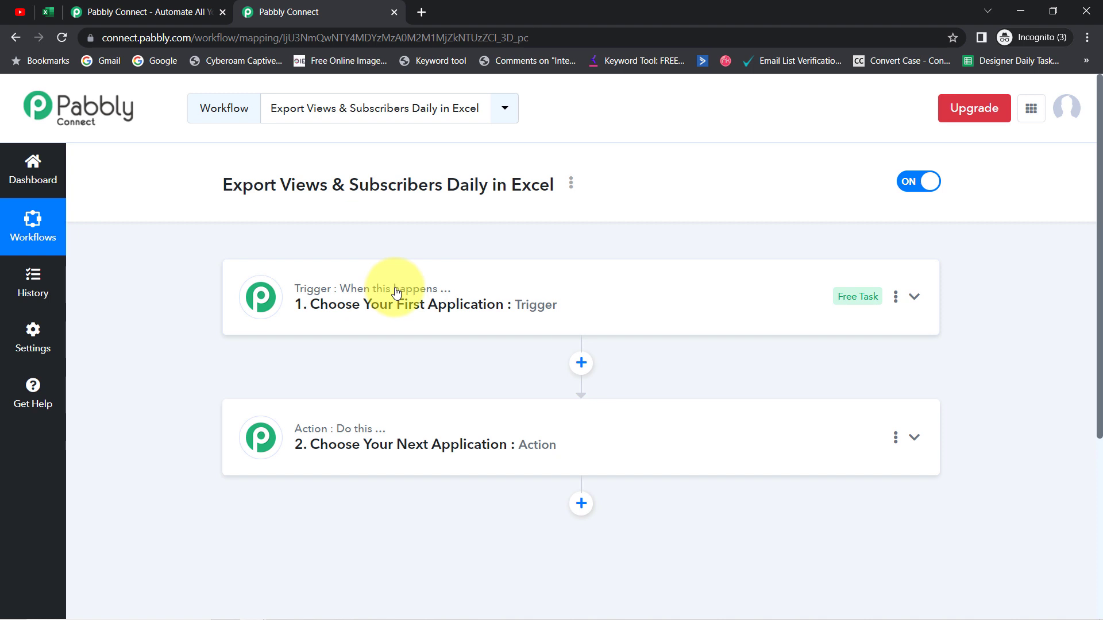
mouse_move(384, 431)
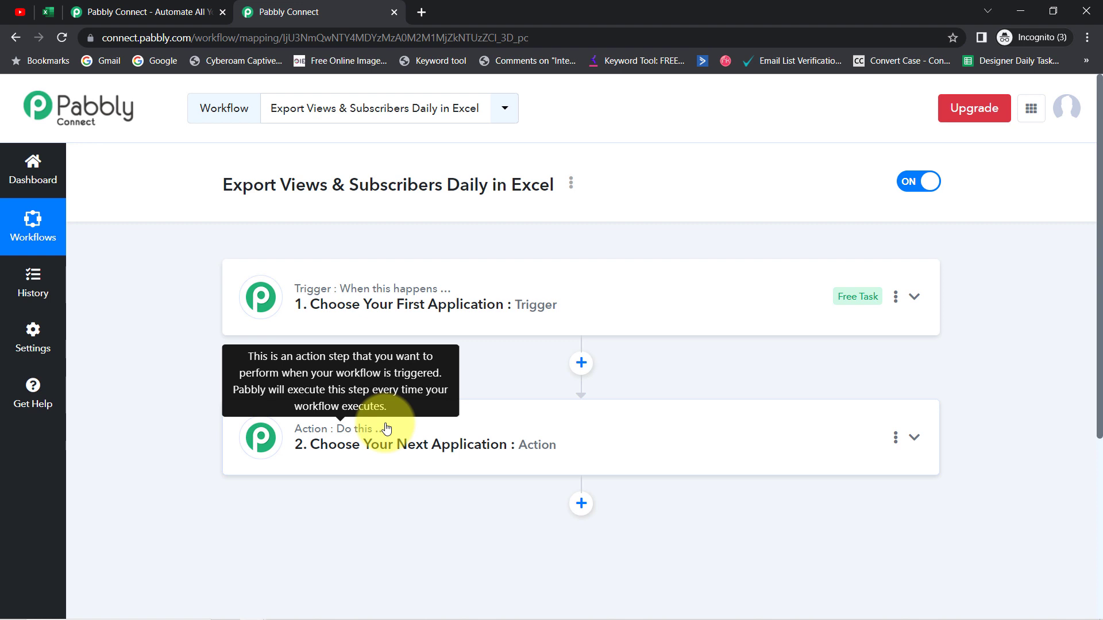
left_click(336, 292)
Step: Highlight 'Views' and 'Daily' in the workflow title, then focus the trigger app search box
left_click_drag(261, 181, 475, 185)
left_click(288, 184)
double_click(288, 184)
triple_click(365, 191)
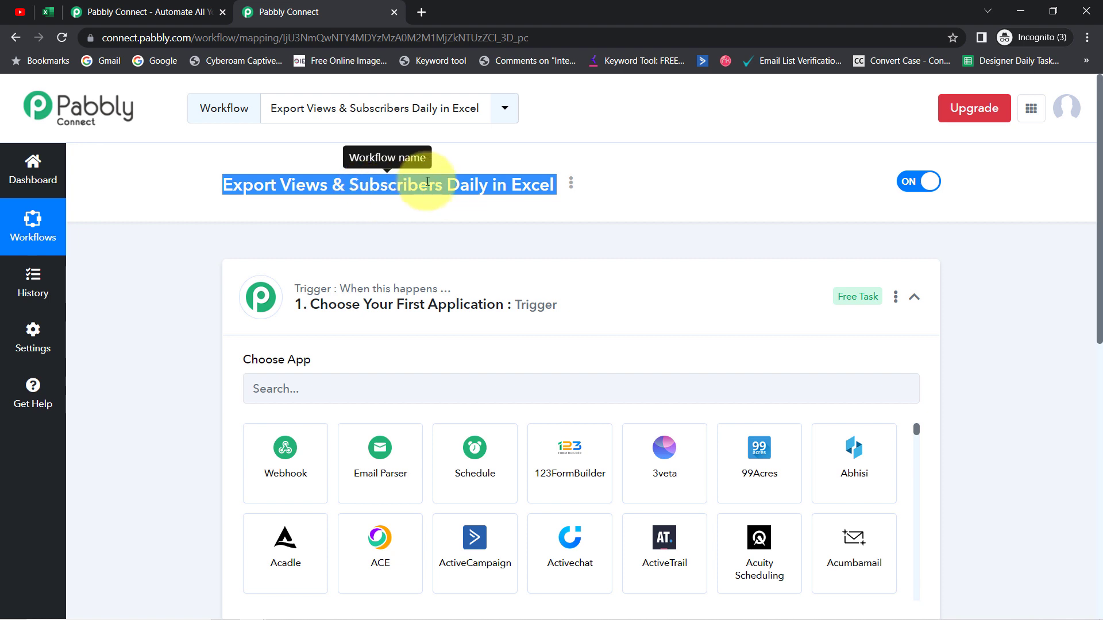
left_click(486, 190)
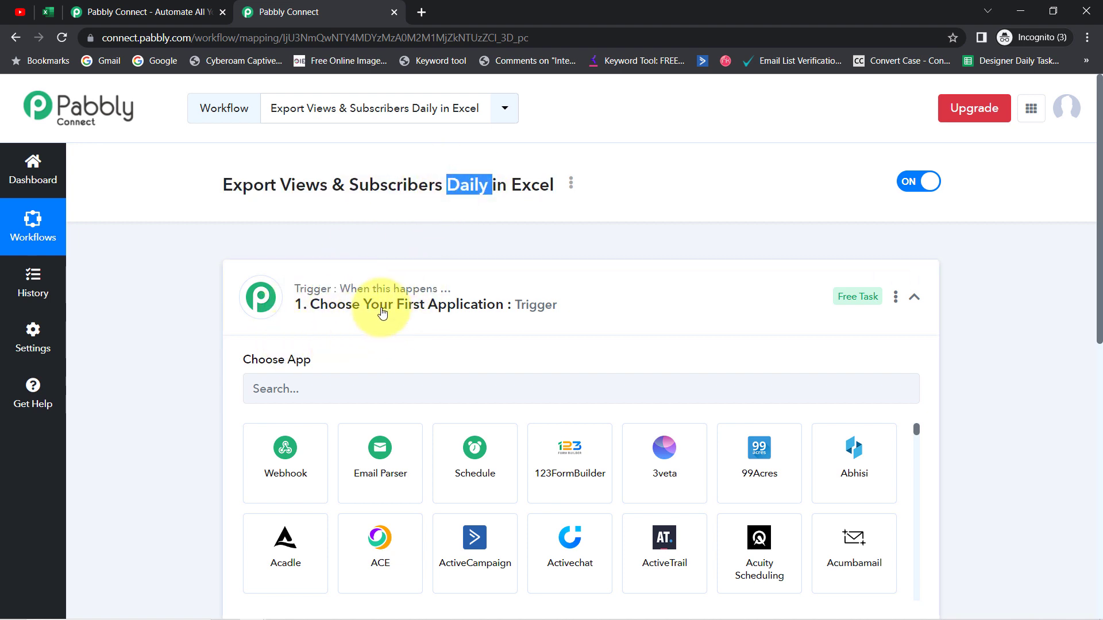
mouse_move(1099, 304)
left_mouse_down()
mouse_move(1083, 320)
mouse_move(1088, 474)
mouse_move(1088, 306)
left_mouse_up()
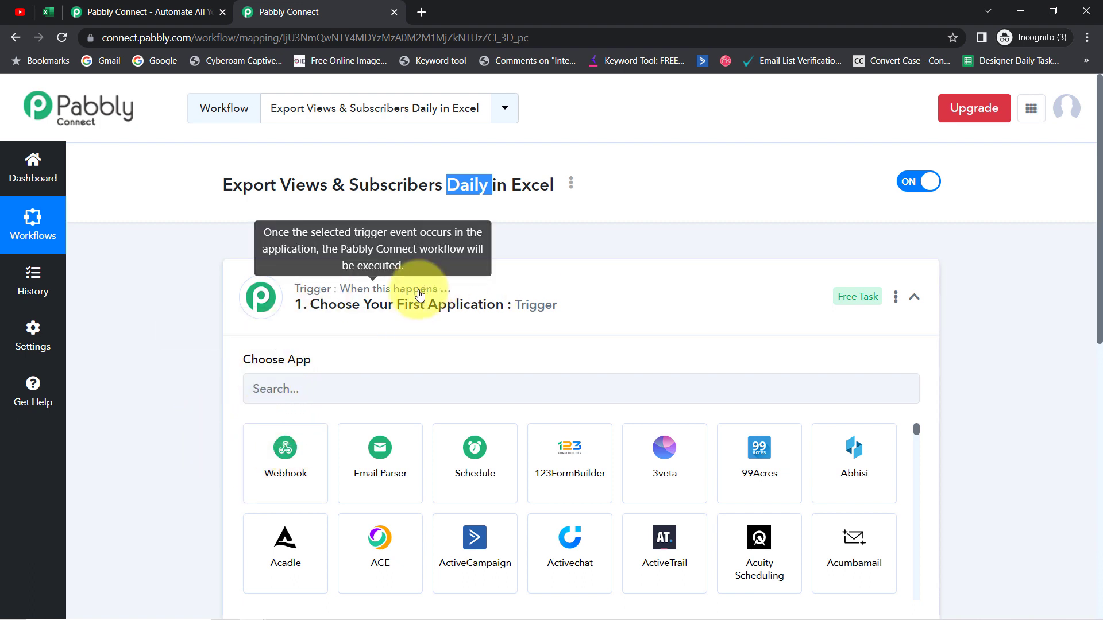
left_click(284, 389)
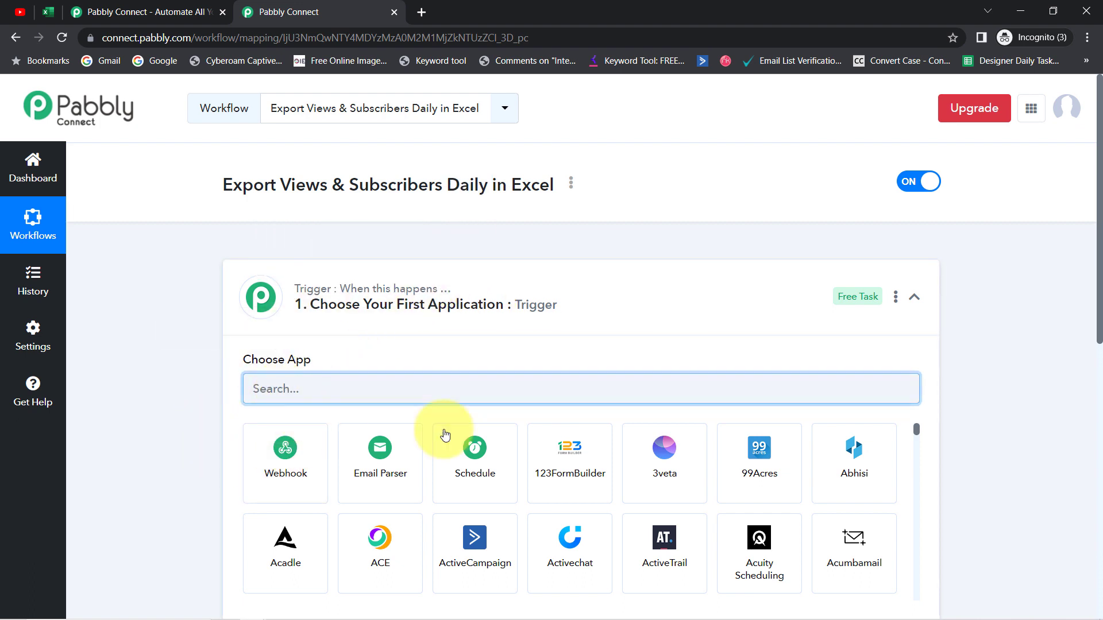
Step: Choose Schedule as the trigger app and set it to run every day
left_click(457, 476)
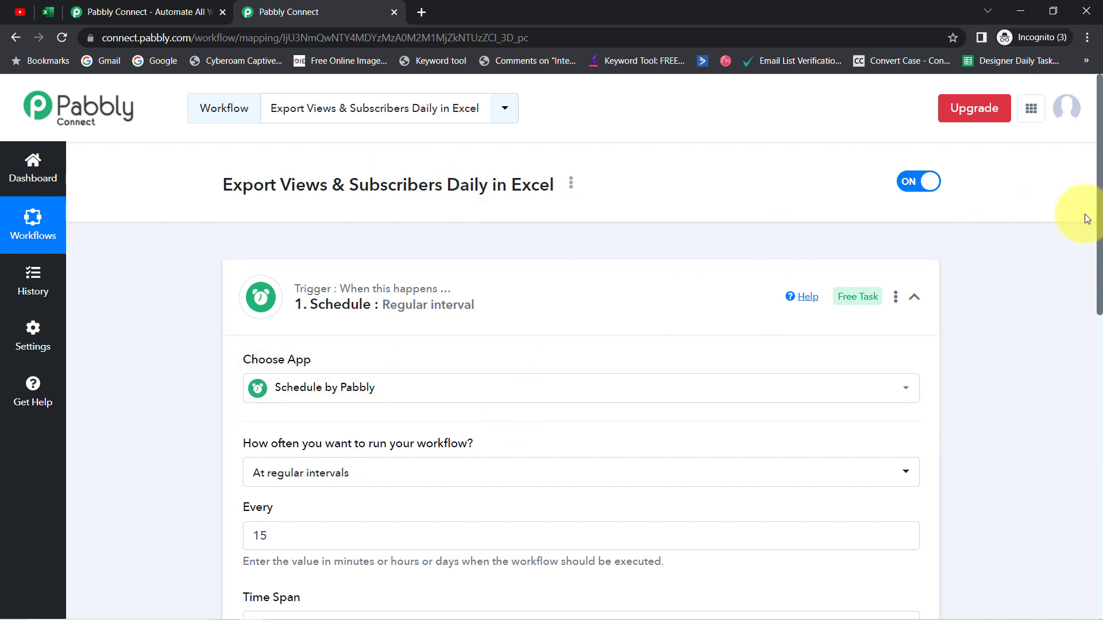
left_click_drag(1098, 224, 1099, 311)
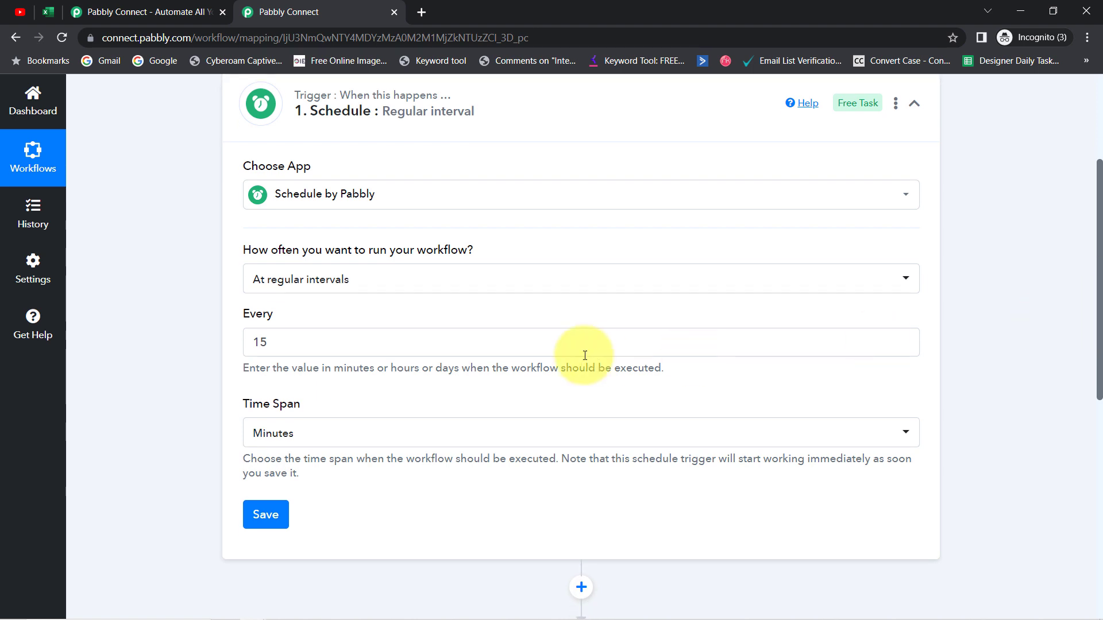
left_click(282, 282)
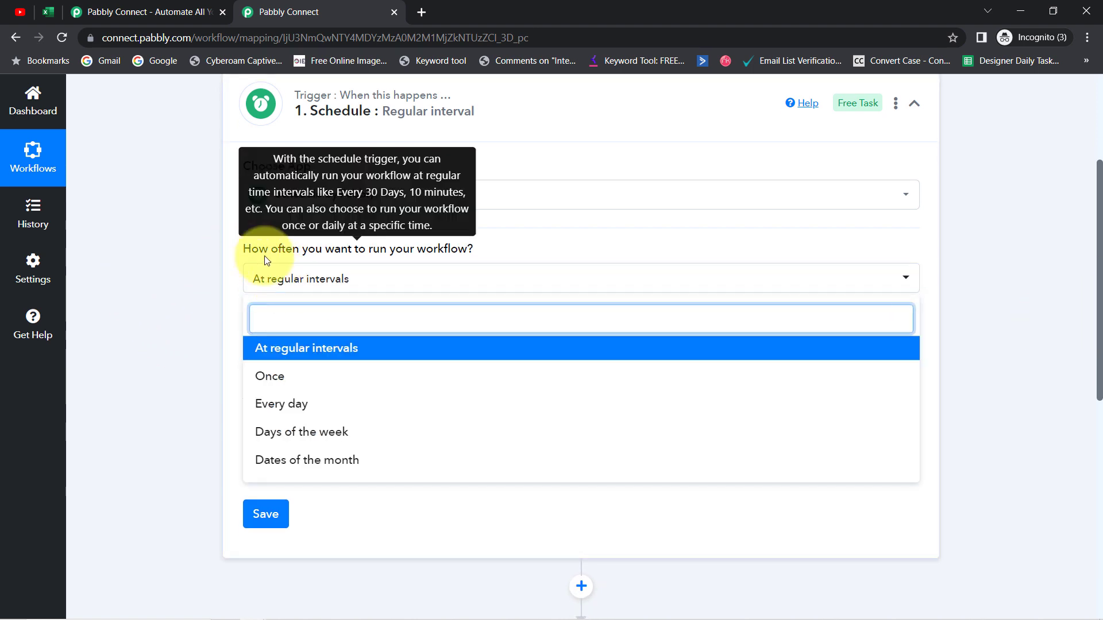
left_click_drag(285, 253, 447, 246)
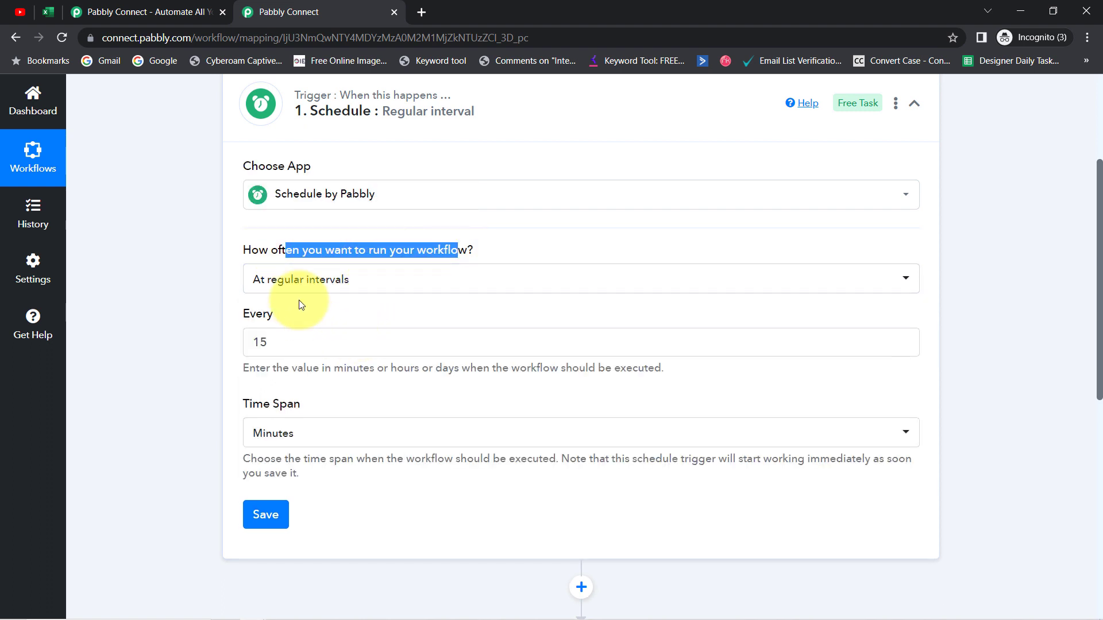
left_click(300, 281)
left_click(284, 404)
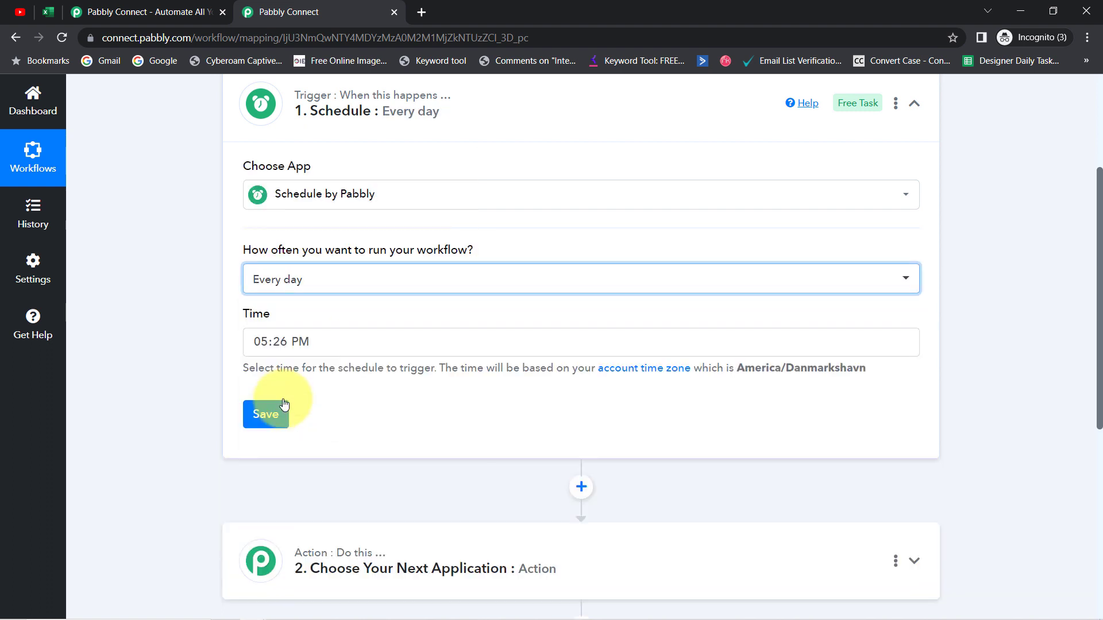
Step: Set the schedule time to 07:28 AM and save the trigger
left_click(301, 342)
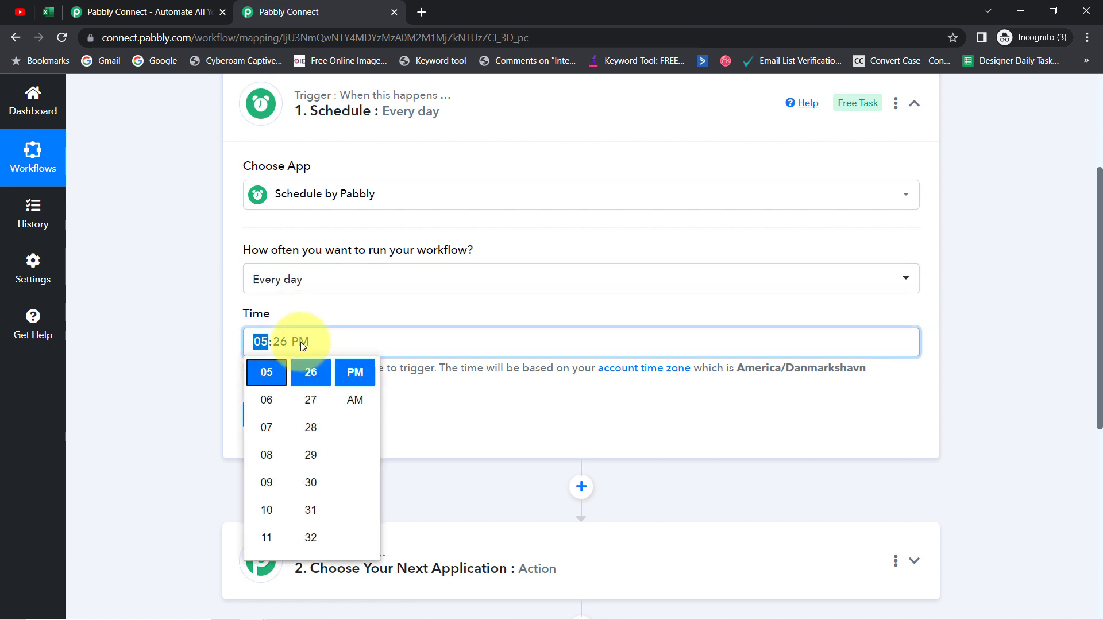
left_click(354, 401)
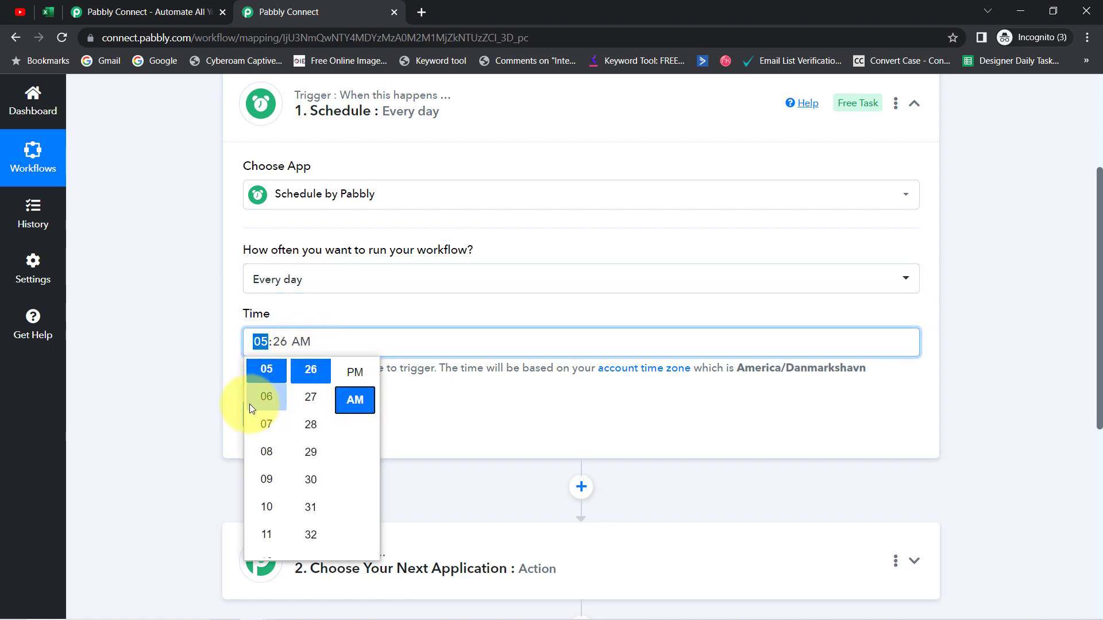
left_click(265, 422)
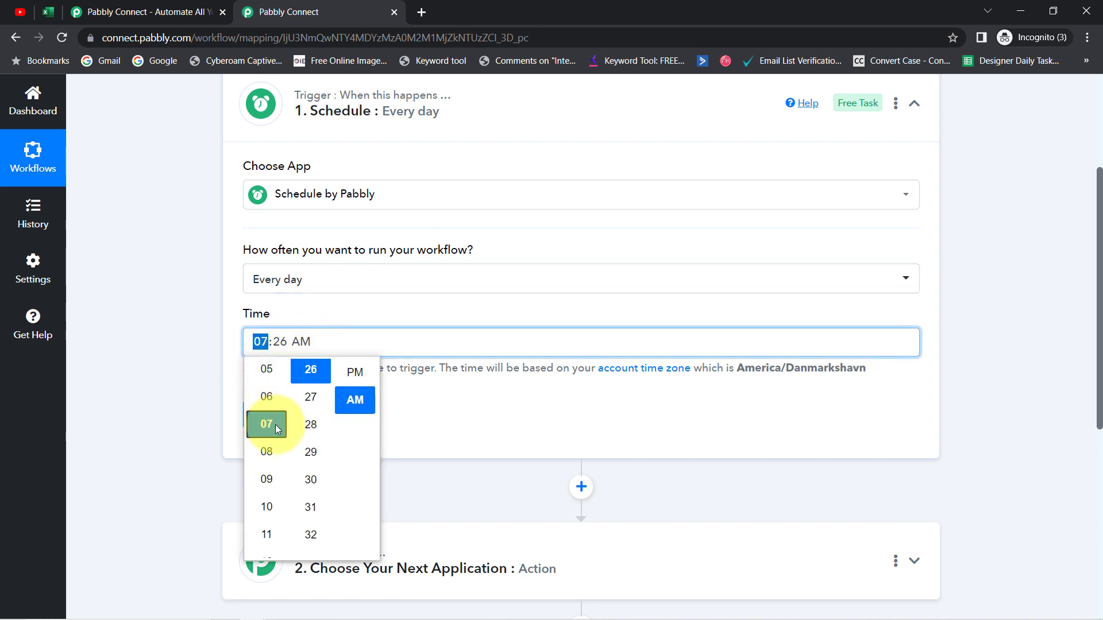
left_click(307, 426)
left_click(232, 371)
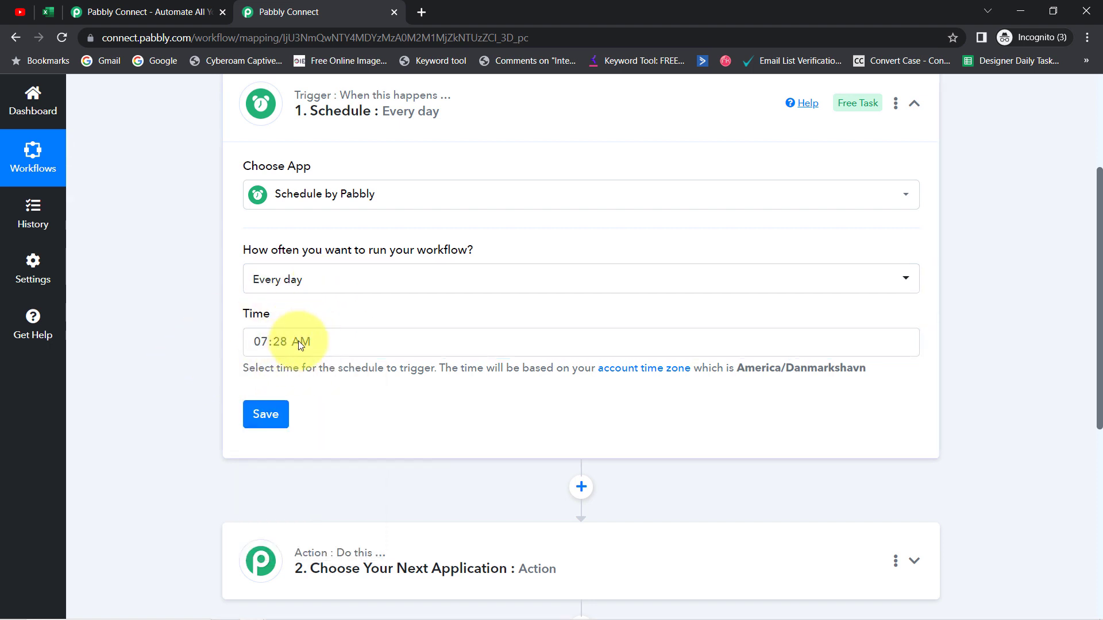
left_click(266, 415)
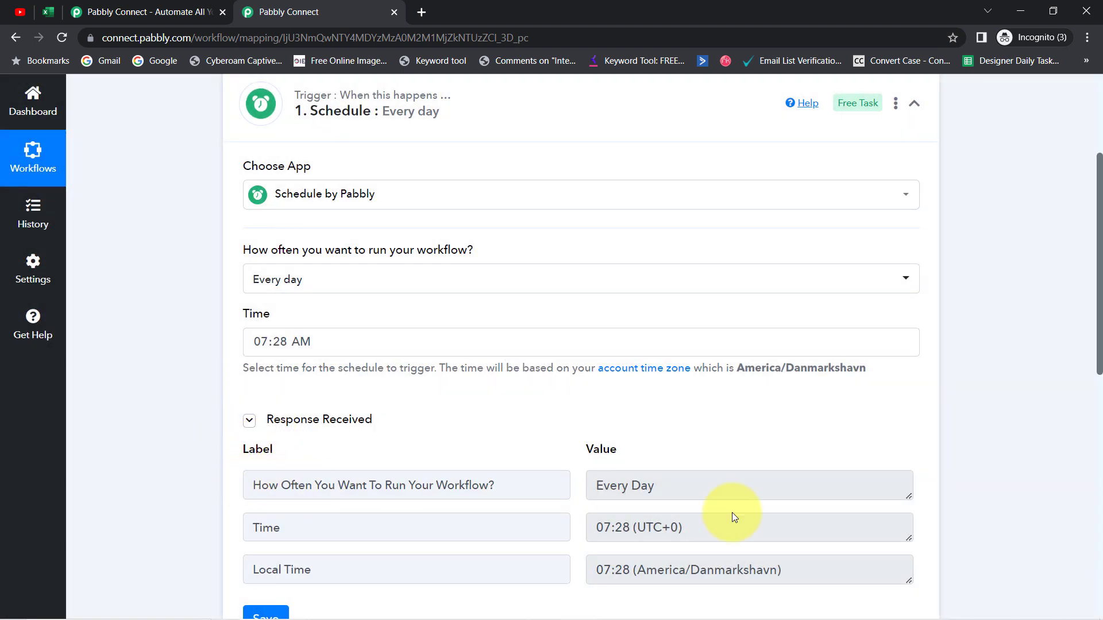
left_click_drag(1100, 357, 1100, 408)
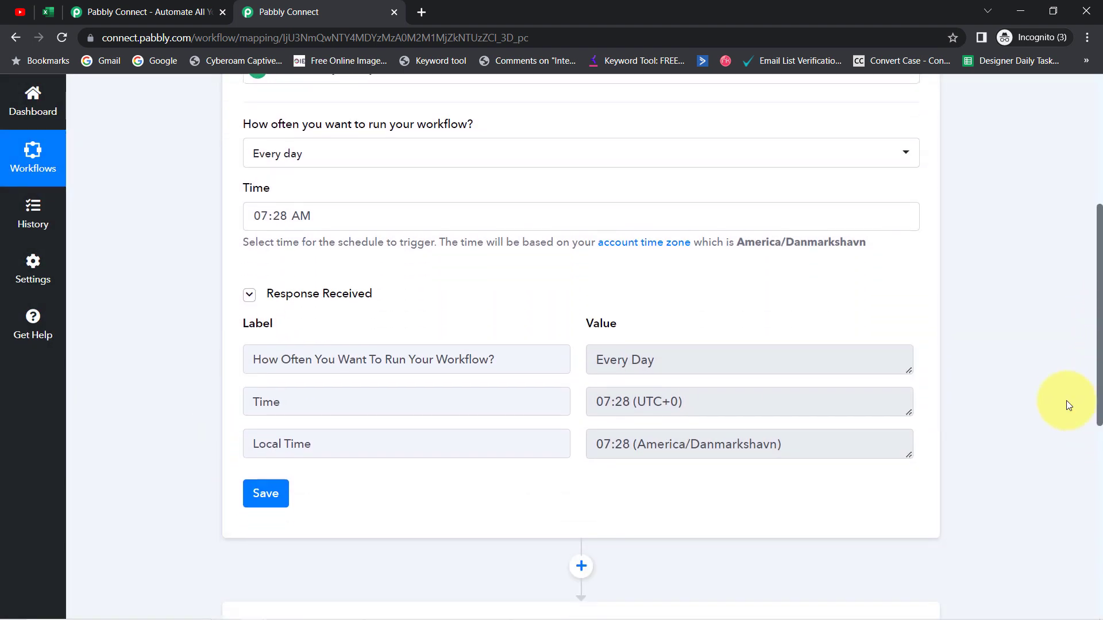
left_click_drag(645, 361, 607, 358)
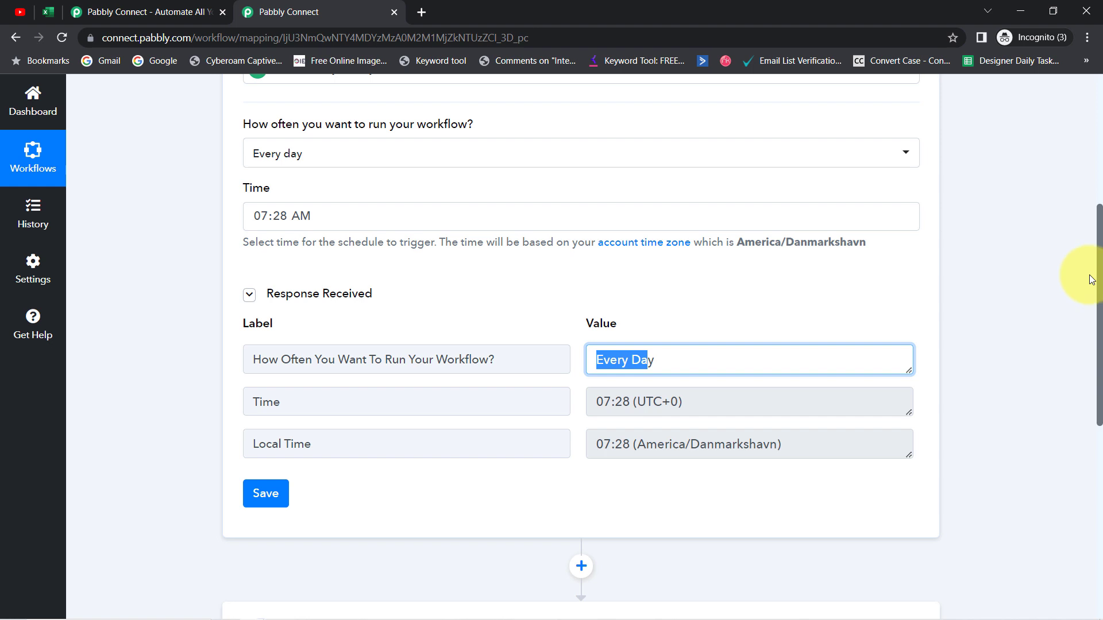
left_click_drag(1100, 281, 1096, 436)
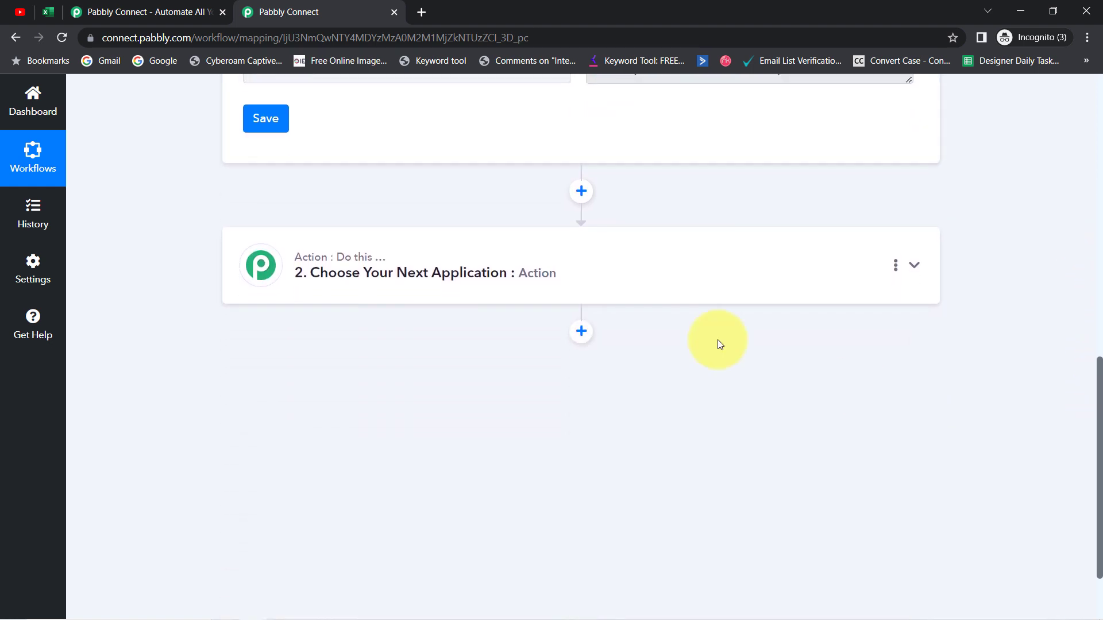
Step: Make the action step YouTube with the Get Channel Stats event
left_click(462, 258)
left_click(332, 360)
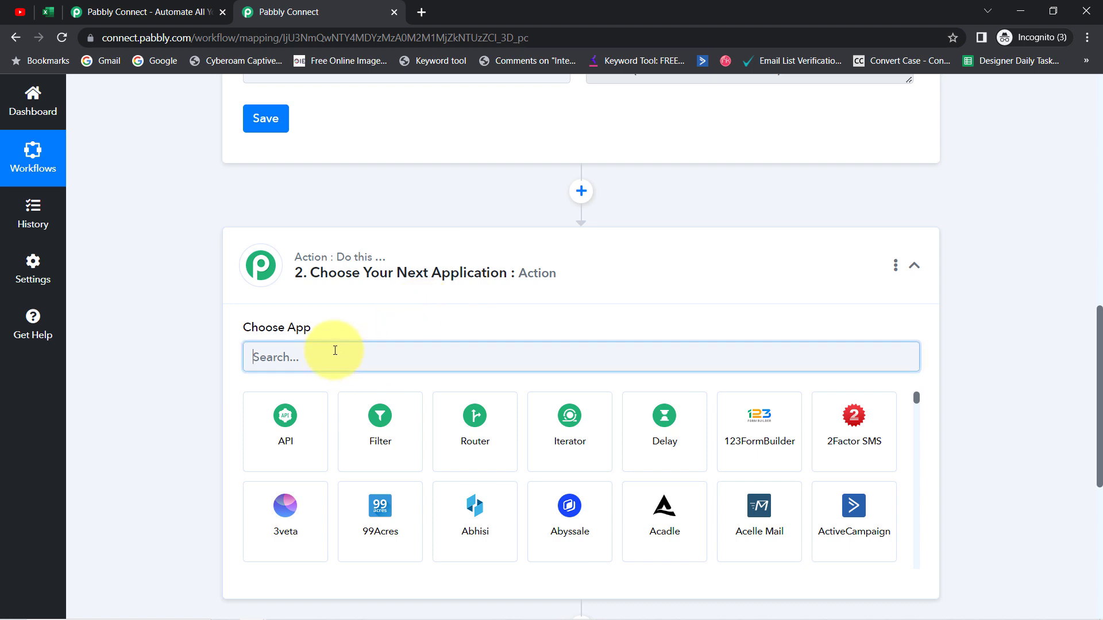
type("yout")
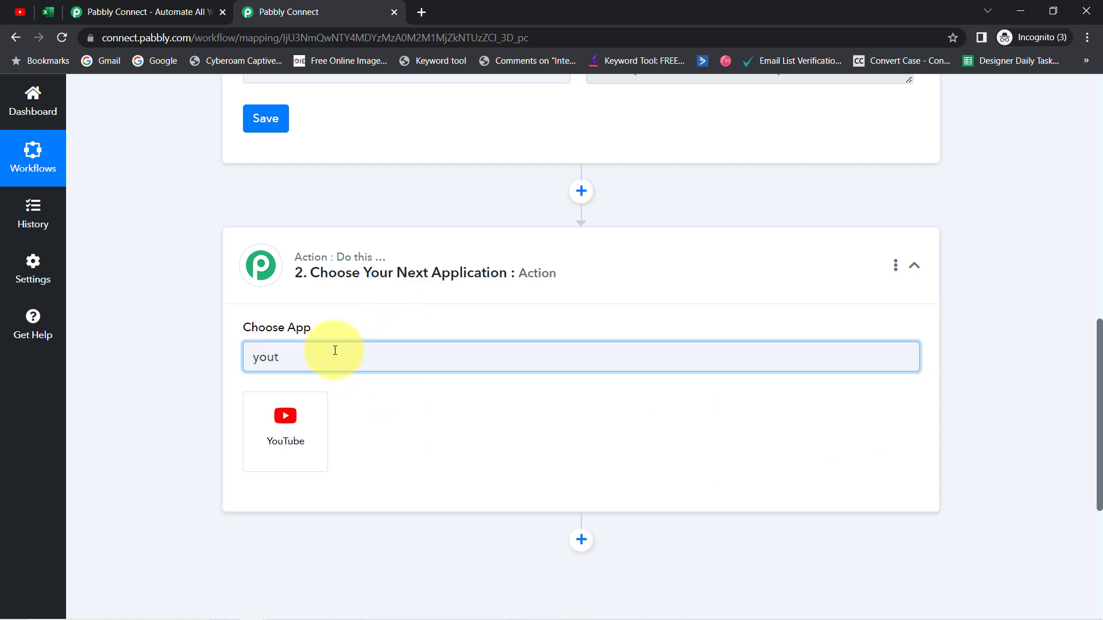
left_click(281, 433)
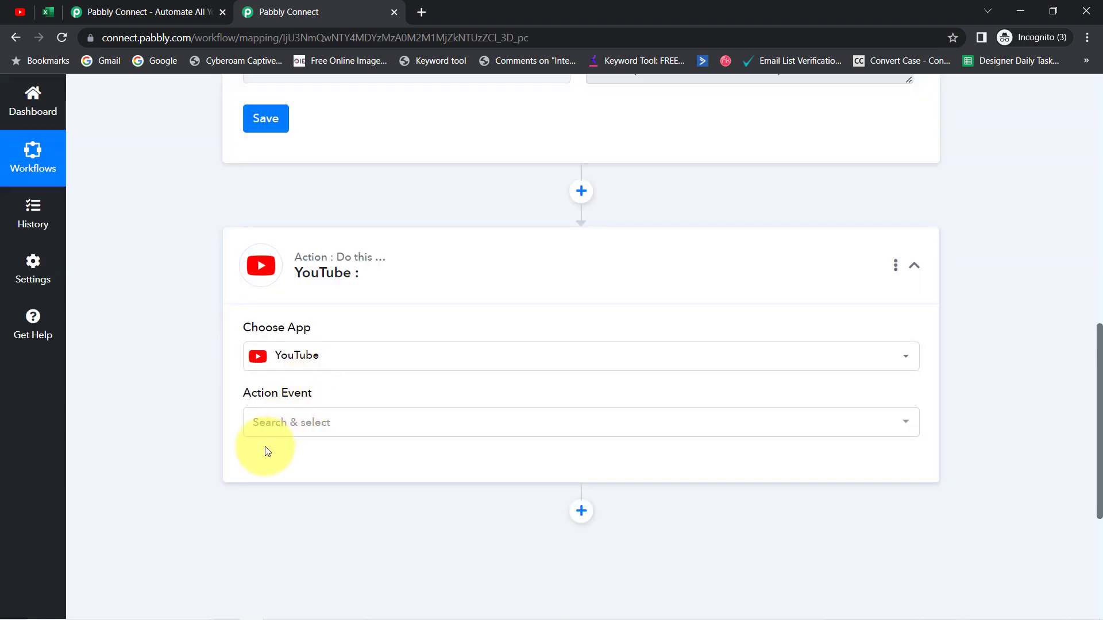
left_click(256, 432)
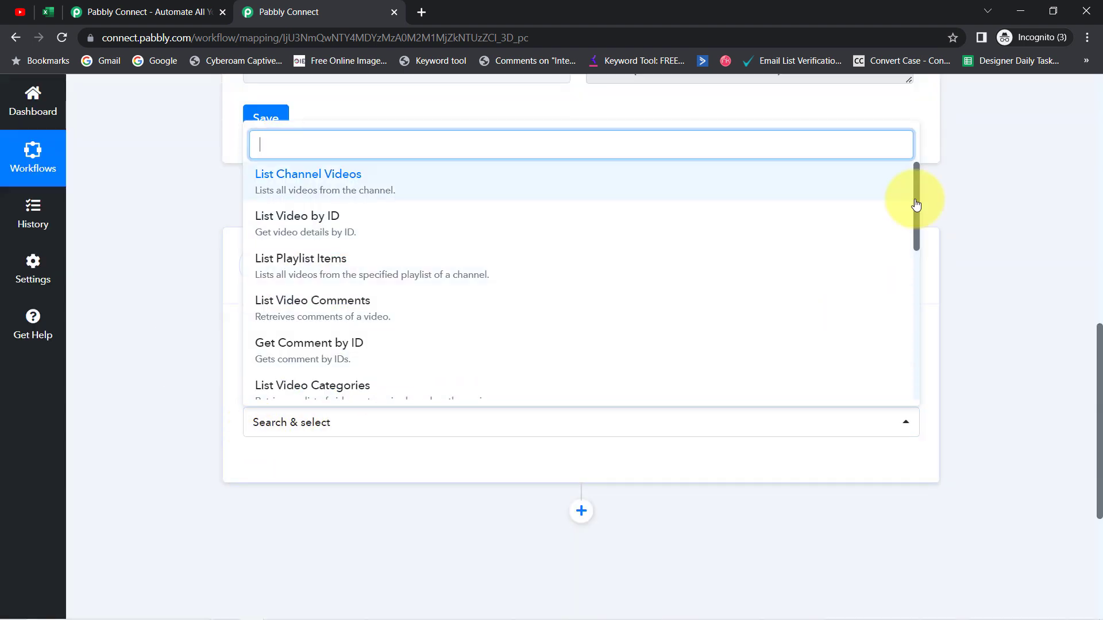
left_click_drag(915, 201, 913, 387)
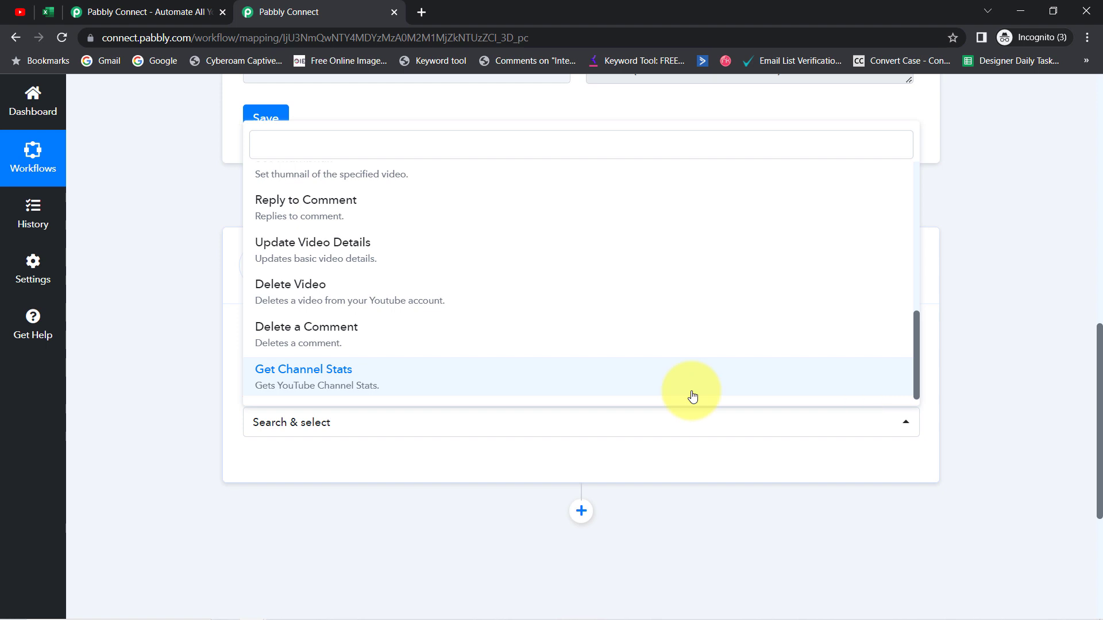
left_click(285, 386)
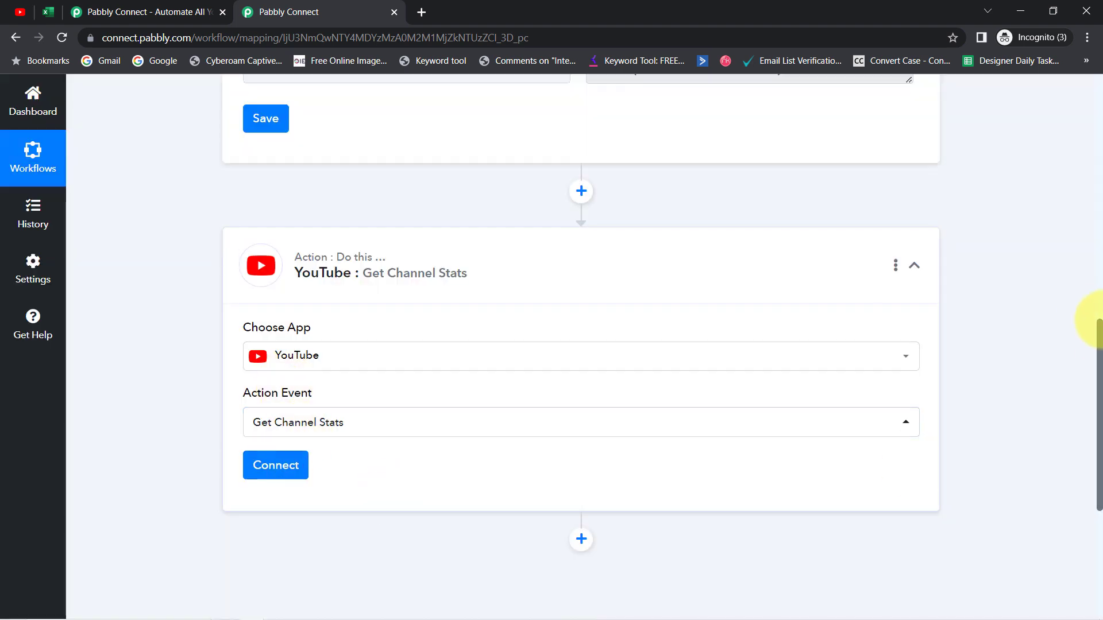
scroll(1101, 351, "down", 2)
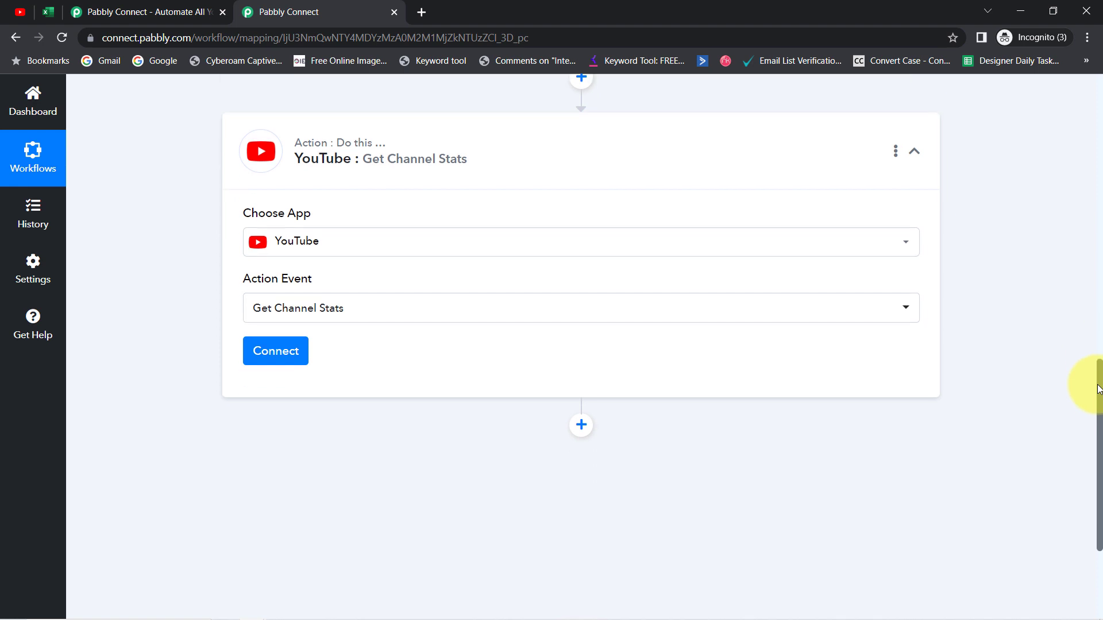
Step: Skip the new Google sign-in, choose the existing YouTube #2 connection, and save
left_click(264, 355)
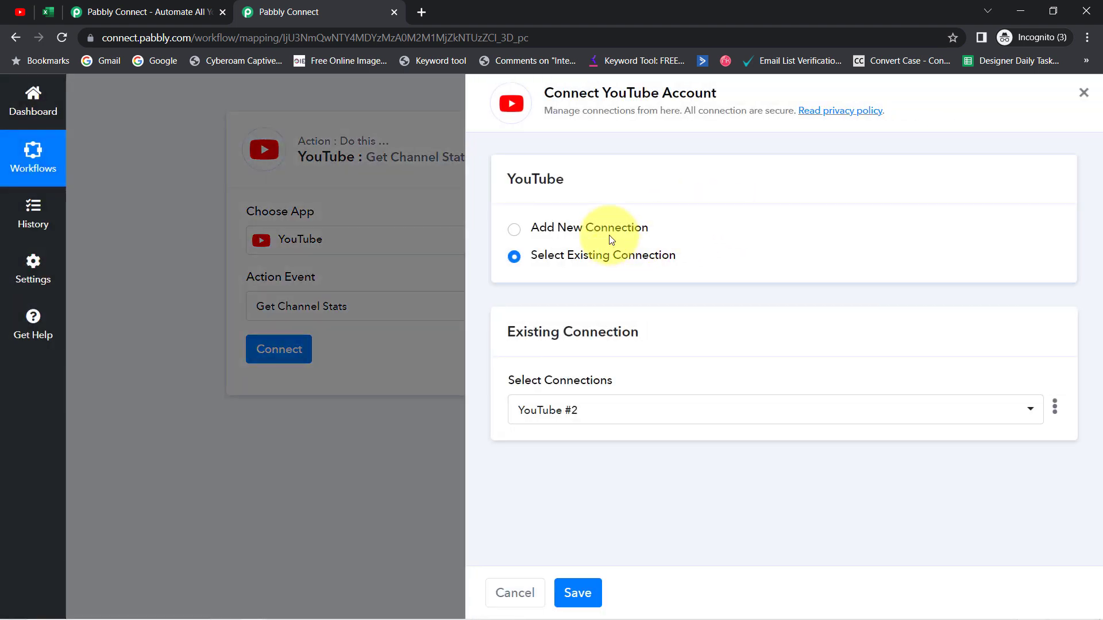
left_click(608, 238)
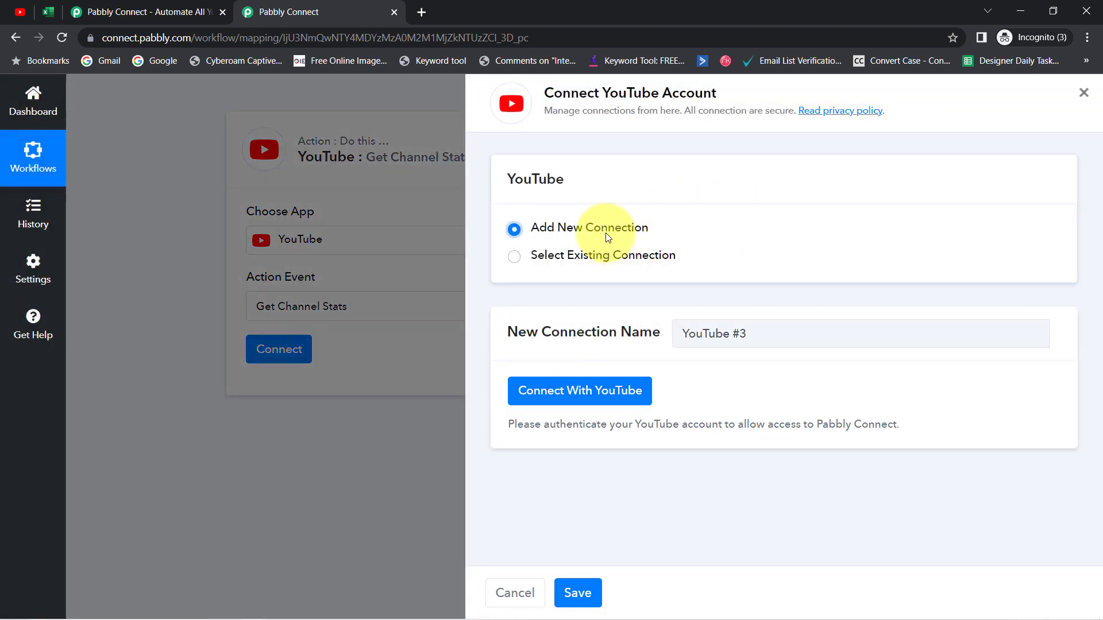
left_click(600, 396)
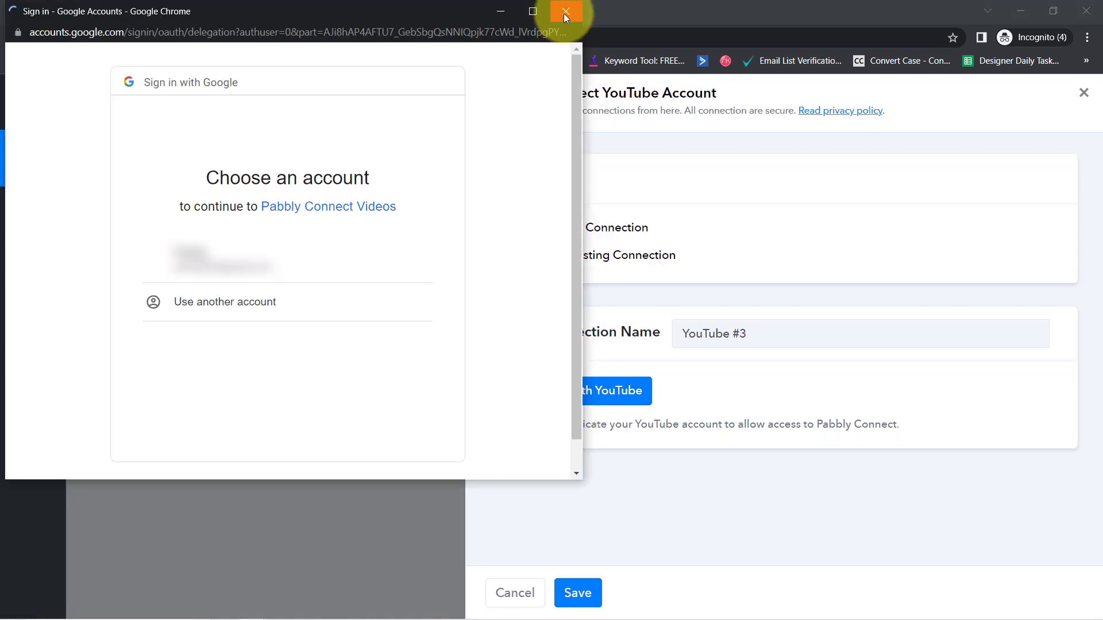
left_click(565, 12)
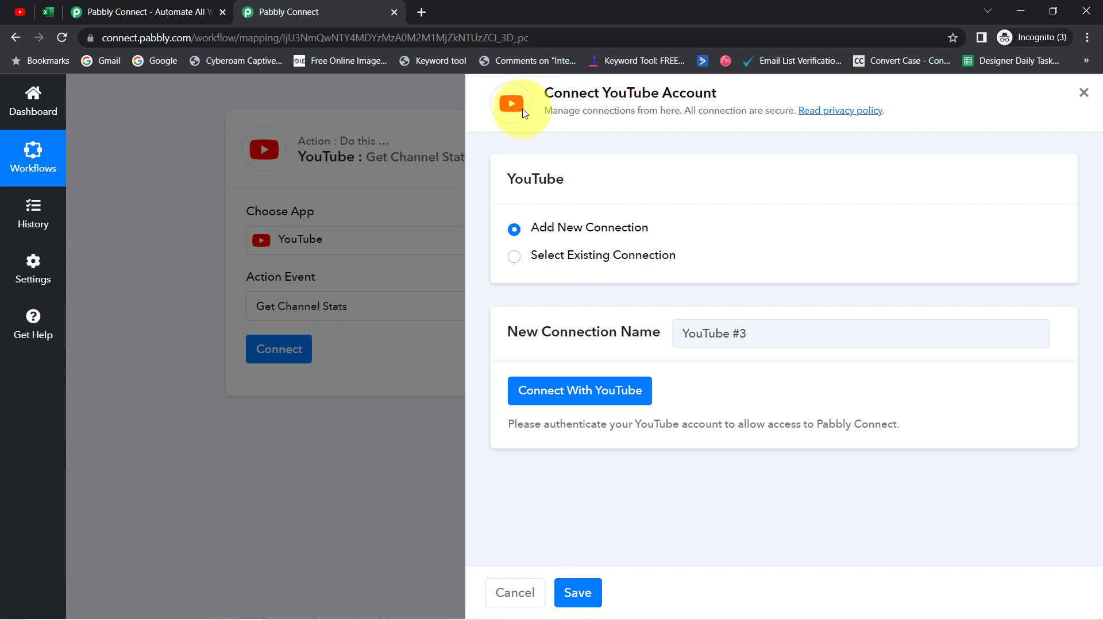
left_click(514, 257)
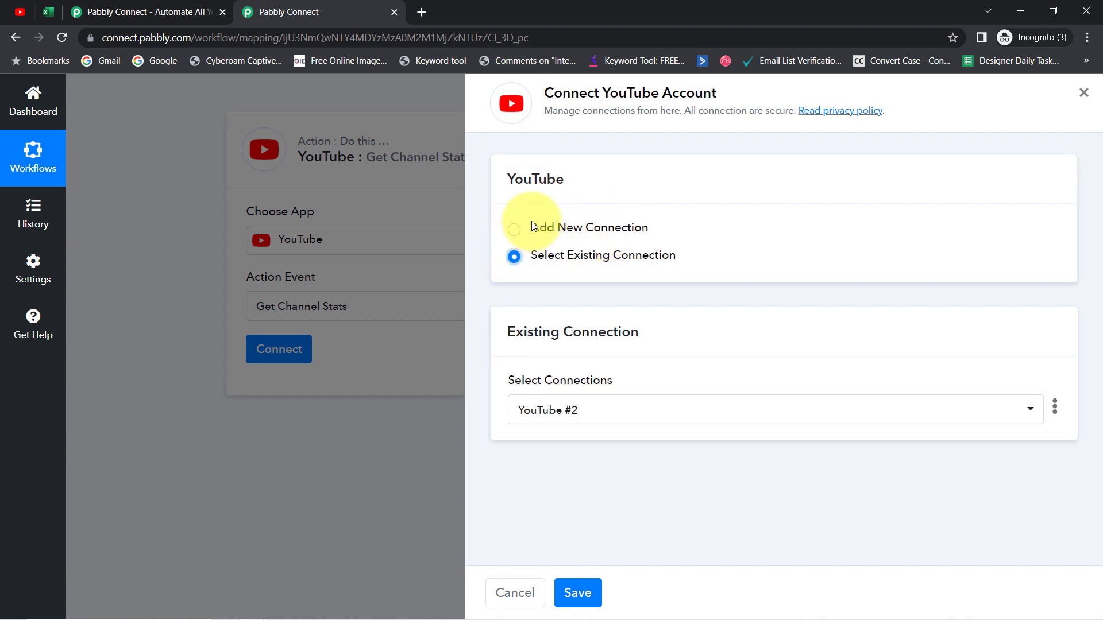
left_click(581, 594)
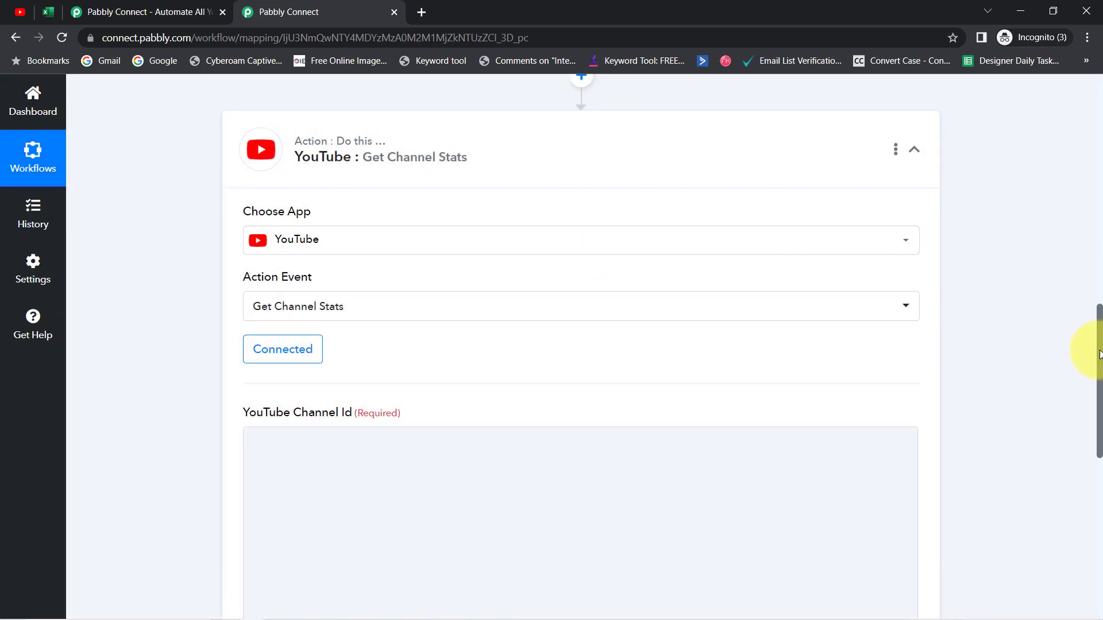
Step: Copy the channel ID from the YouTube Studio address bar into the Channel Id field
left_click_drag(1100, 361, 1099, 401)
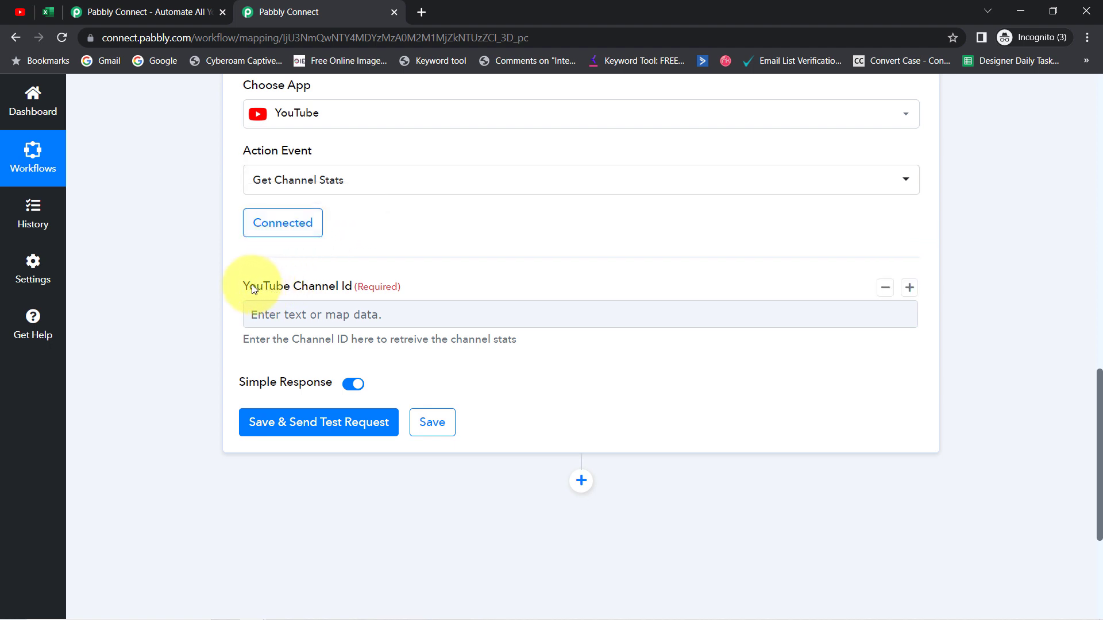
left_click_drag(269, 289, 329, 289)
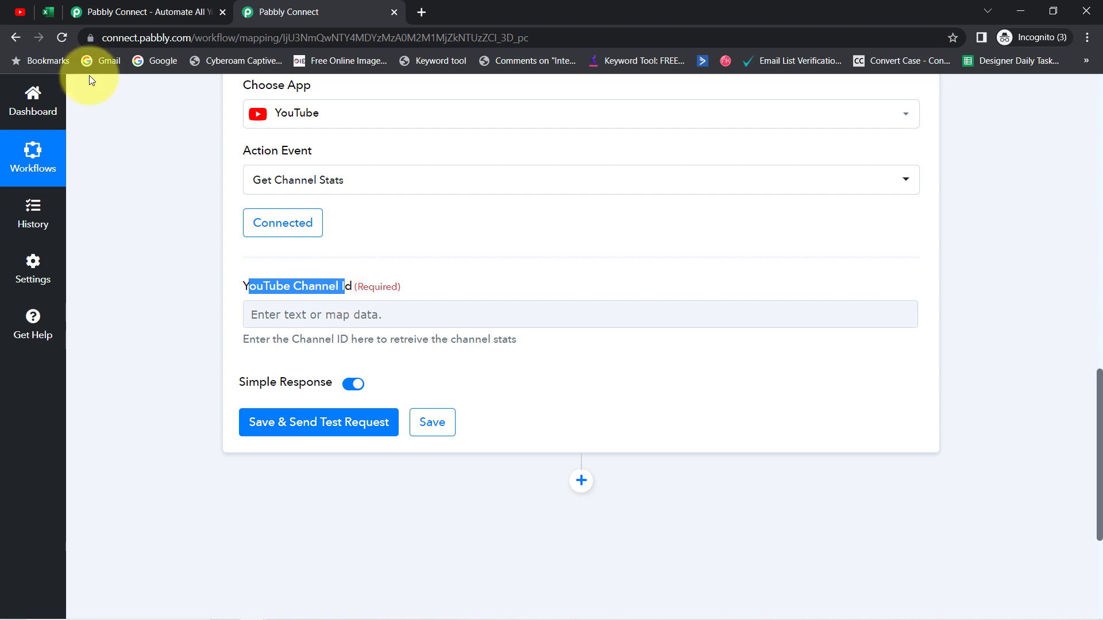
left_click(17, 17)
left_click_drag(169, 38, 420, 48)
key("ctrl+c")
left_click(215, 39)
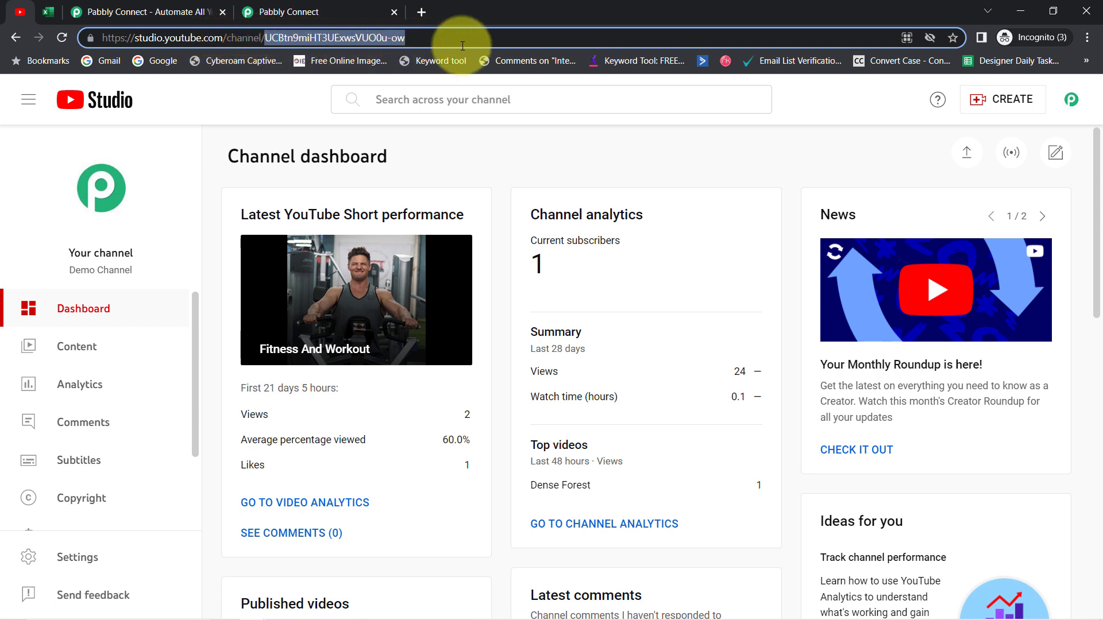
left_click(299, 11)
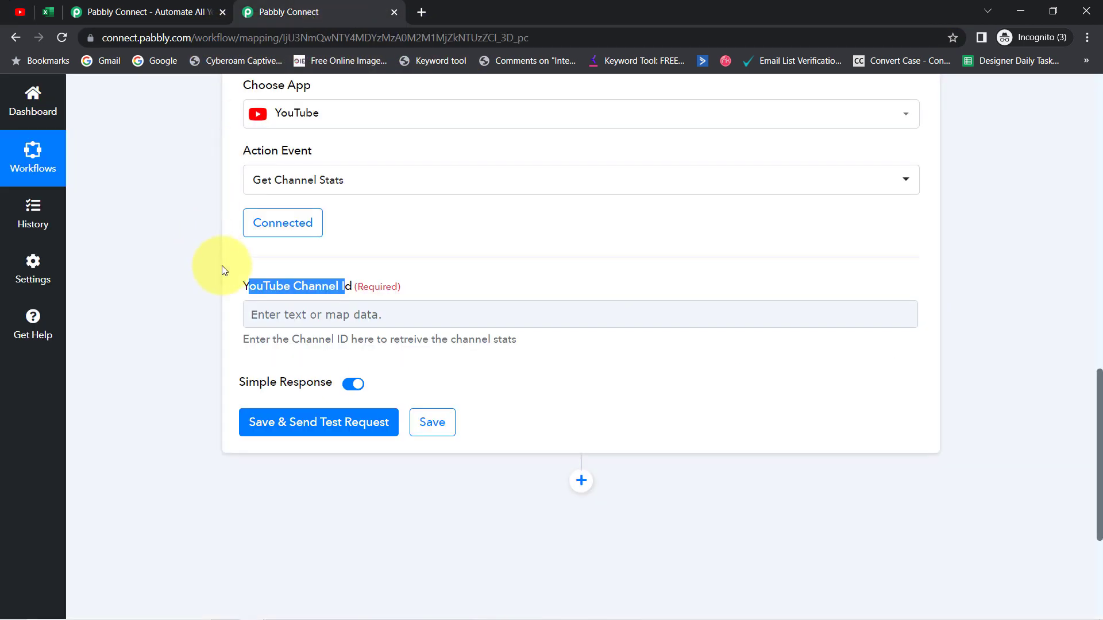
left_click(265, 315)
key("ctrl+v")
left_click(178, 383)
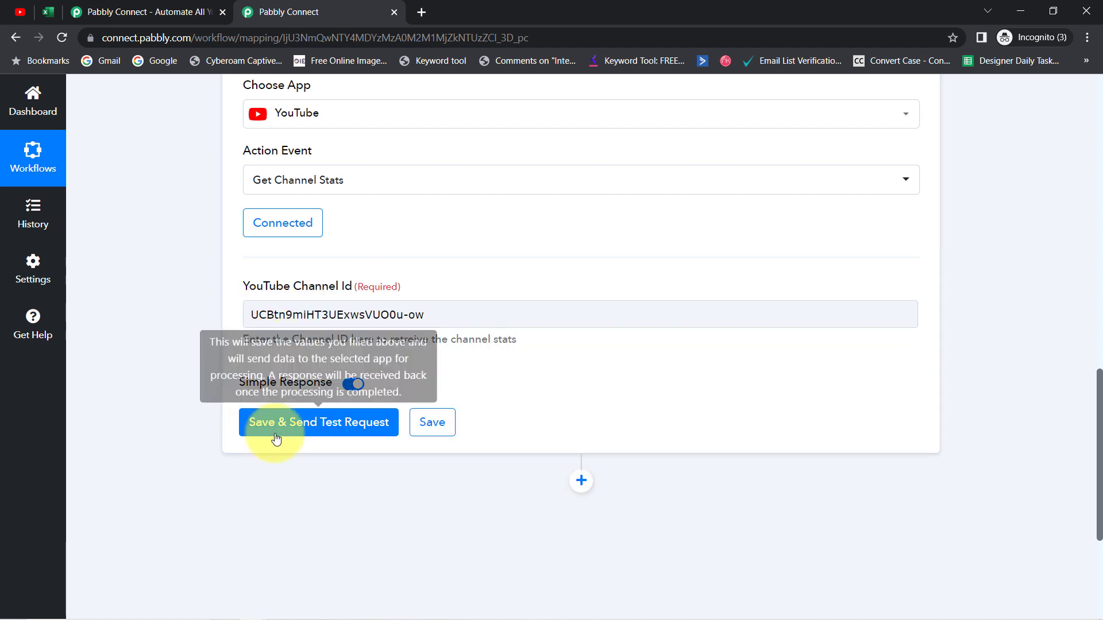
Step: Save and send a test request, then review the returned subscriber and video counts
left_click(260, 419)
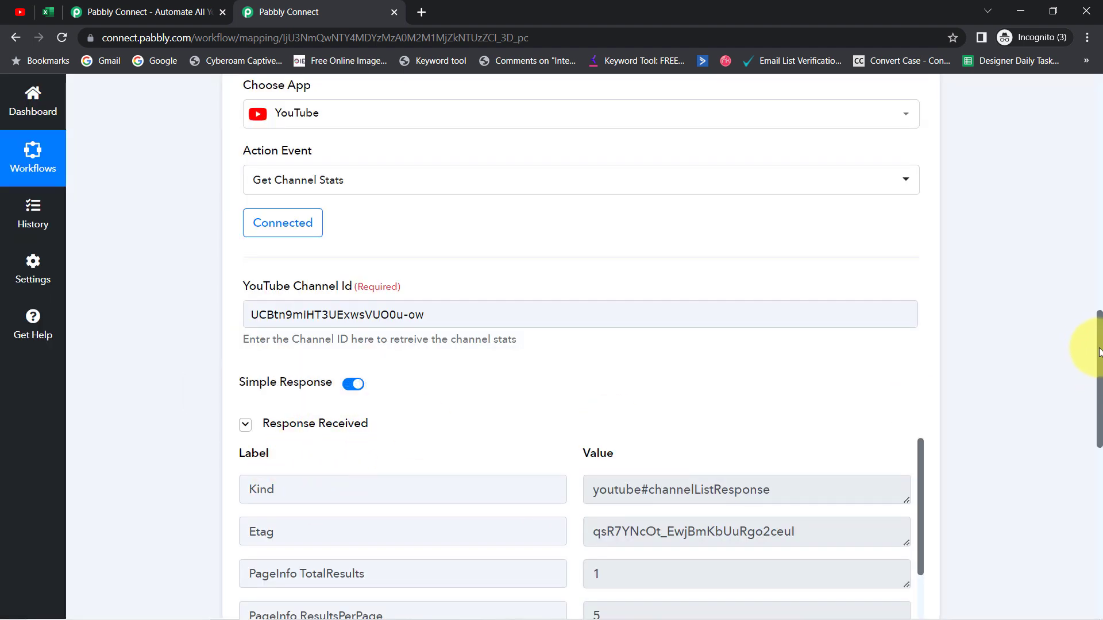
left_click_drag(1100, 352, 1098, 427)
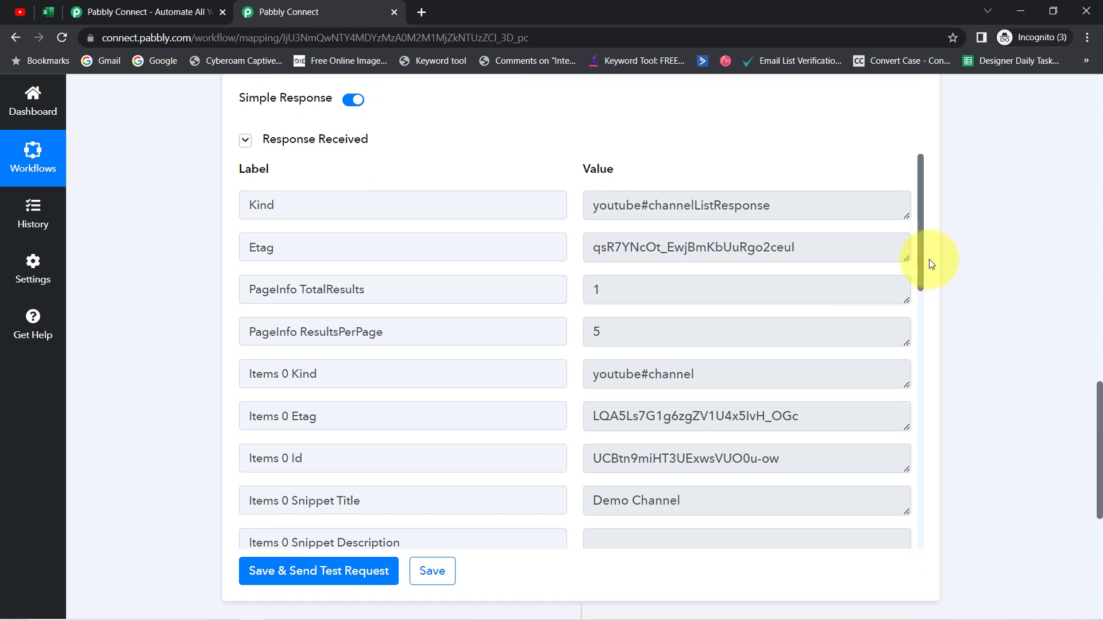
left_click_drag(922, 256, 925, 333)
left_click_drag(621, 293, 683, 293)
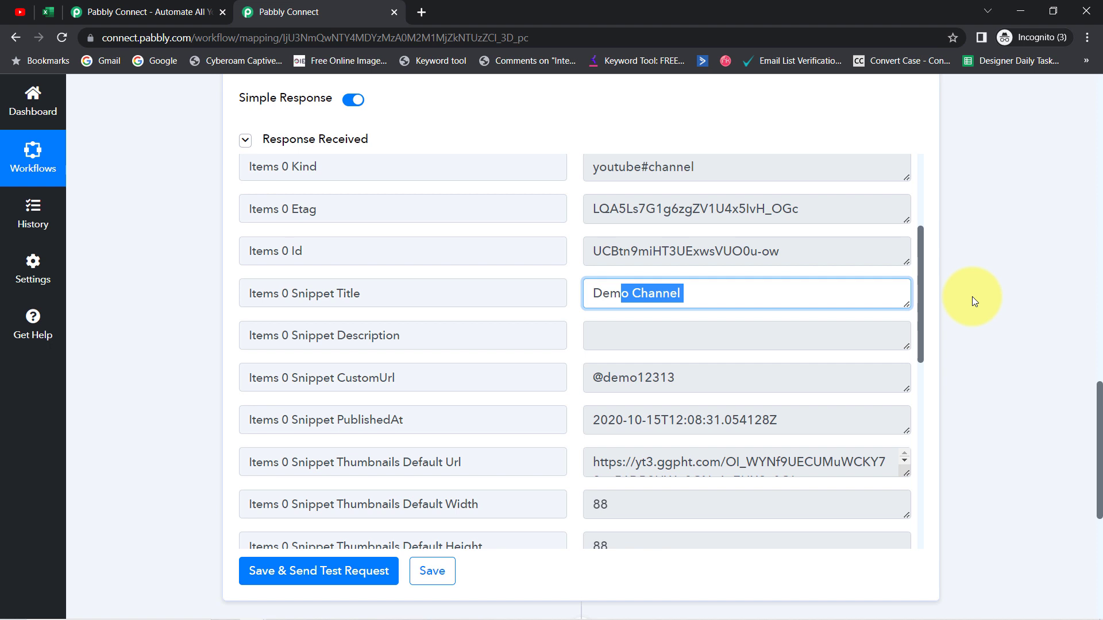
left_click_drag(923, 285, 898, 474)
left_click_drag(683, 430, 574, 437)
left_click_drag(618, 521, 590, 522)
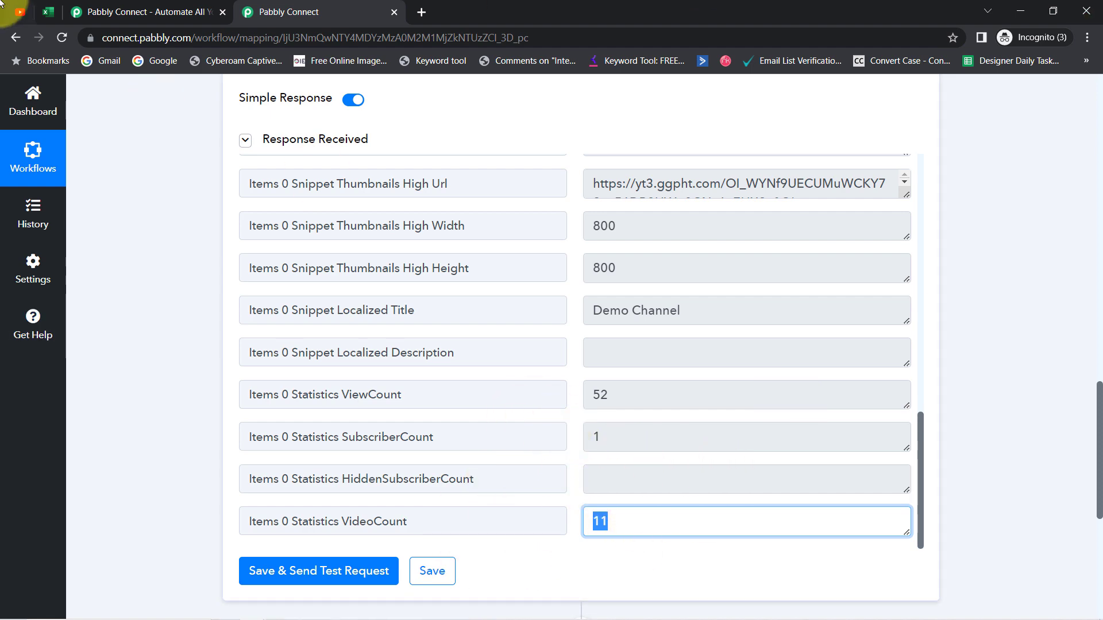
Step: Compare the returned stats (52 views, 1 subscriber, 11 videos) against YouTube Studio
left_click(12, 13)
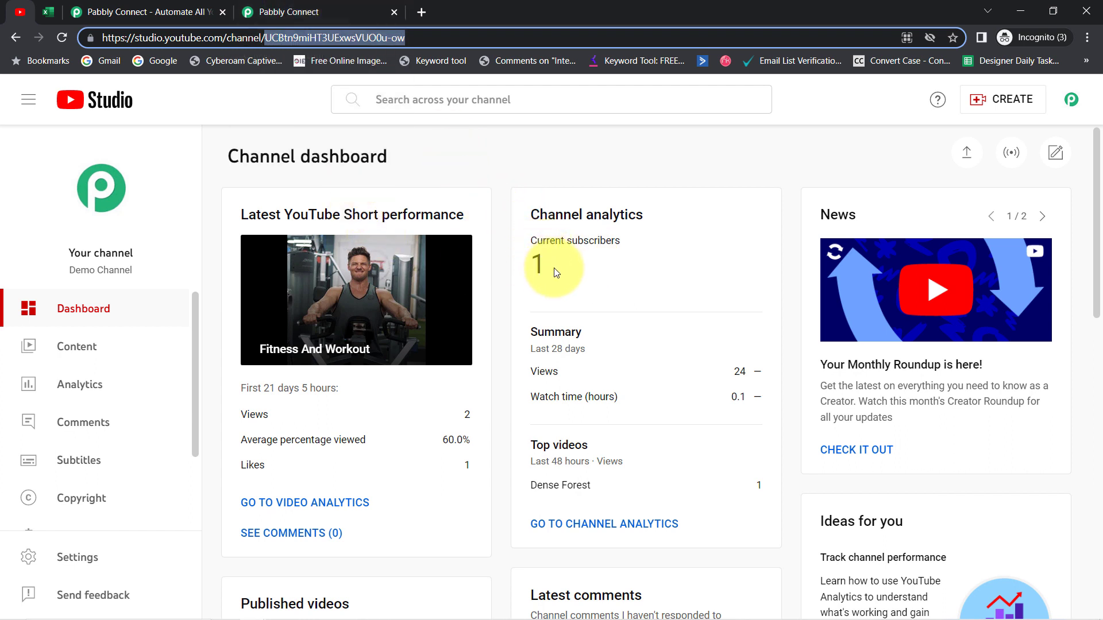
left_click(305, 5)
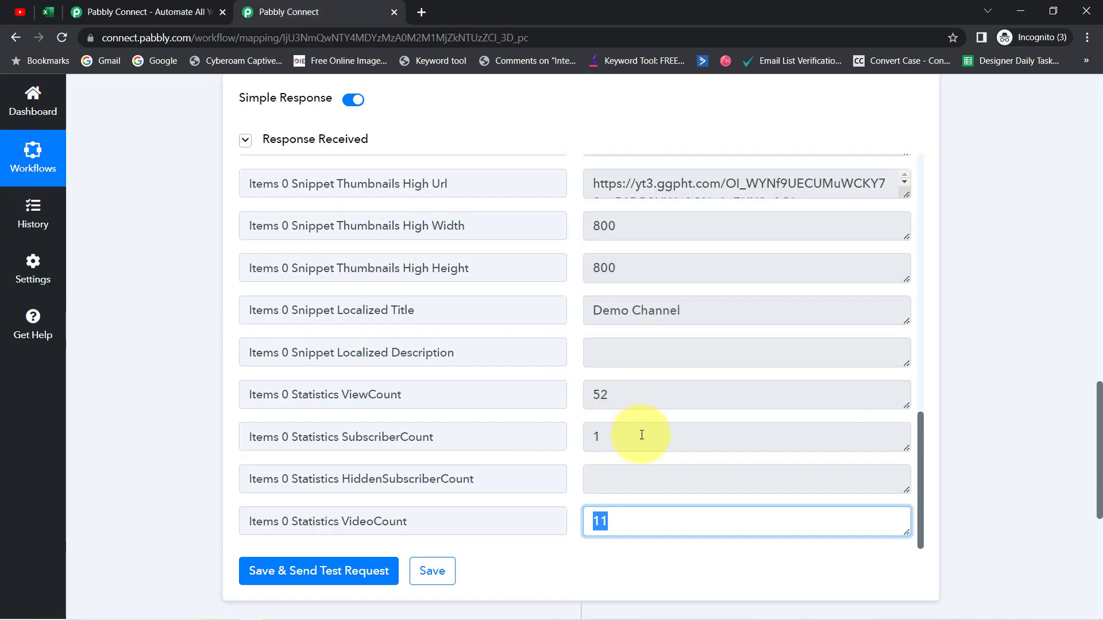
left_click_drag(599, 446, 568, 444)
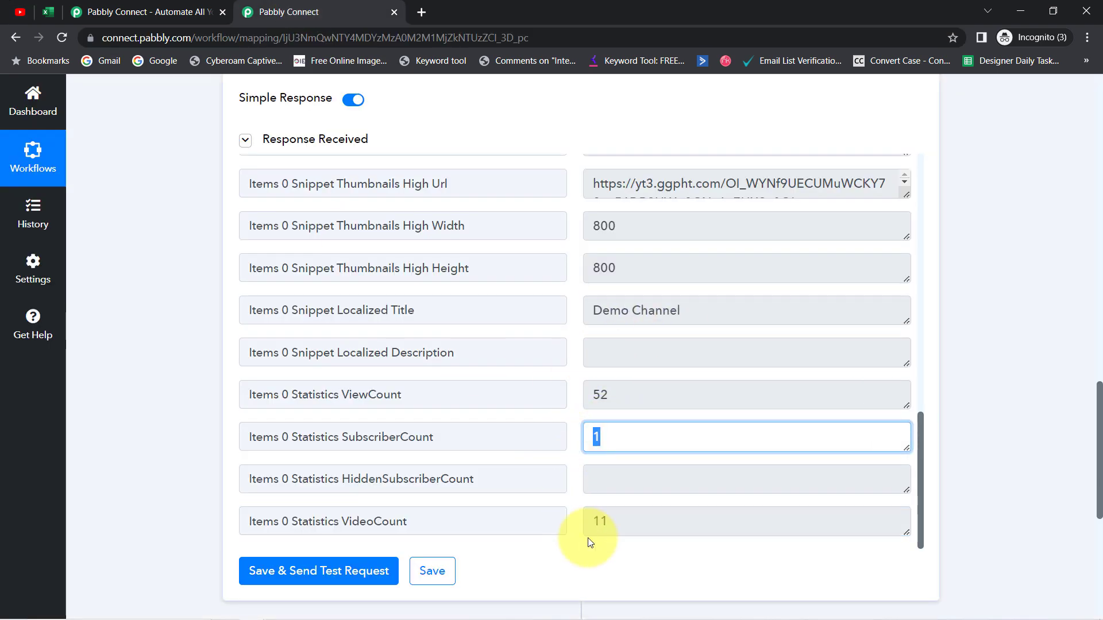
left_click_drag(611, 521, 596, 520)
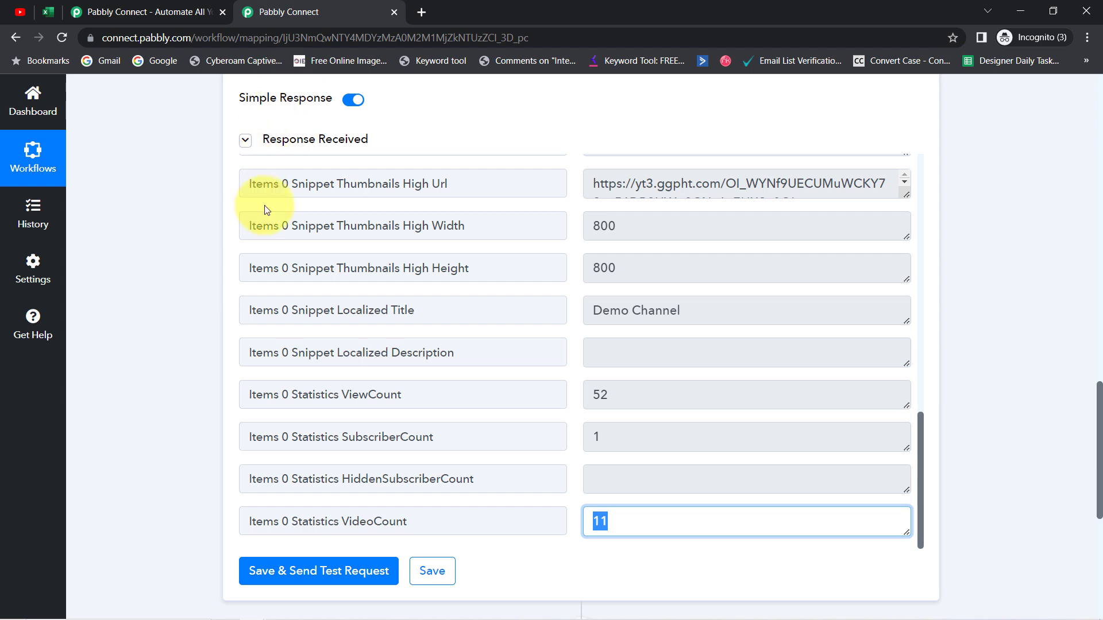
left_click(19, 12)
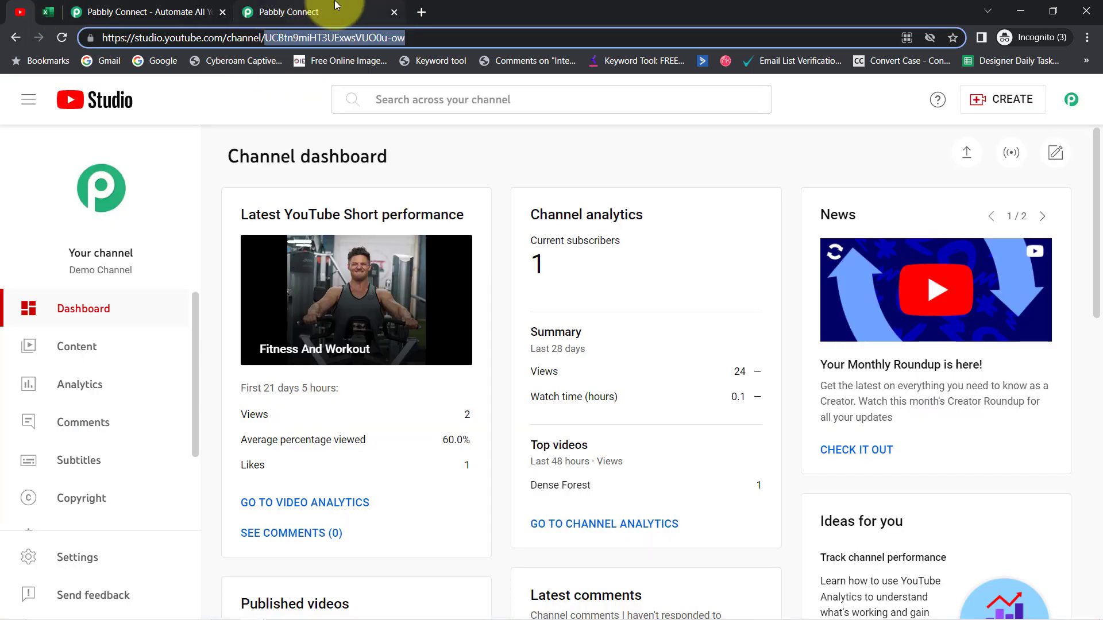
left_click(310, 12)
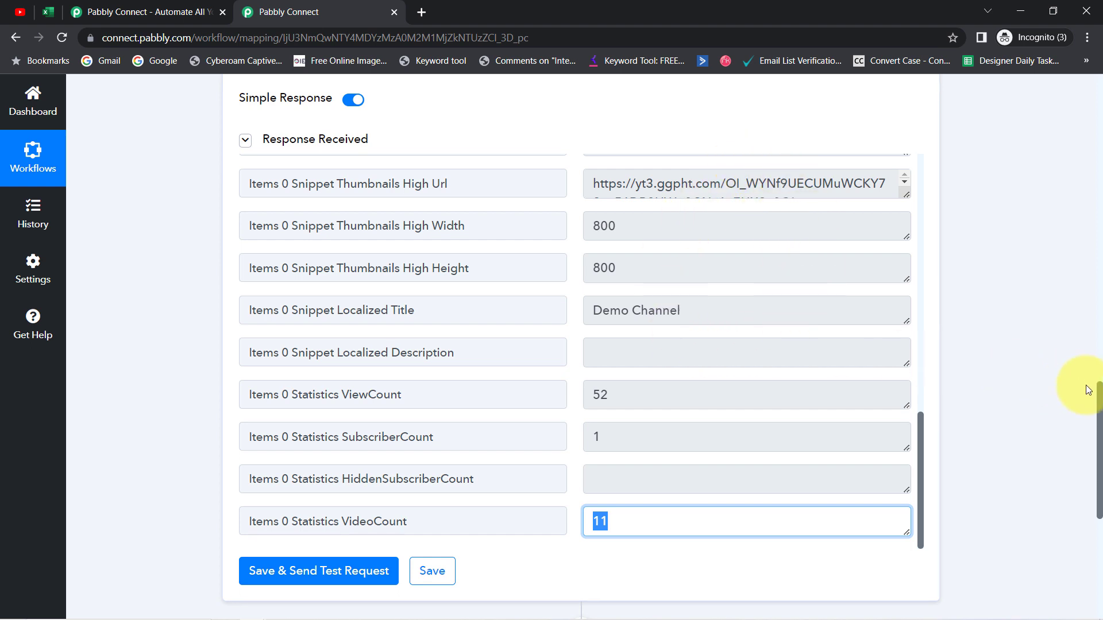
left_click_drag(1100, 402, 1085, 508)
Step: Add a Microsoft Excel step using the Add Row To Worksheet event and bring up its connection panel
left_click(581, 232)
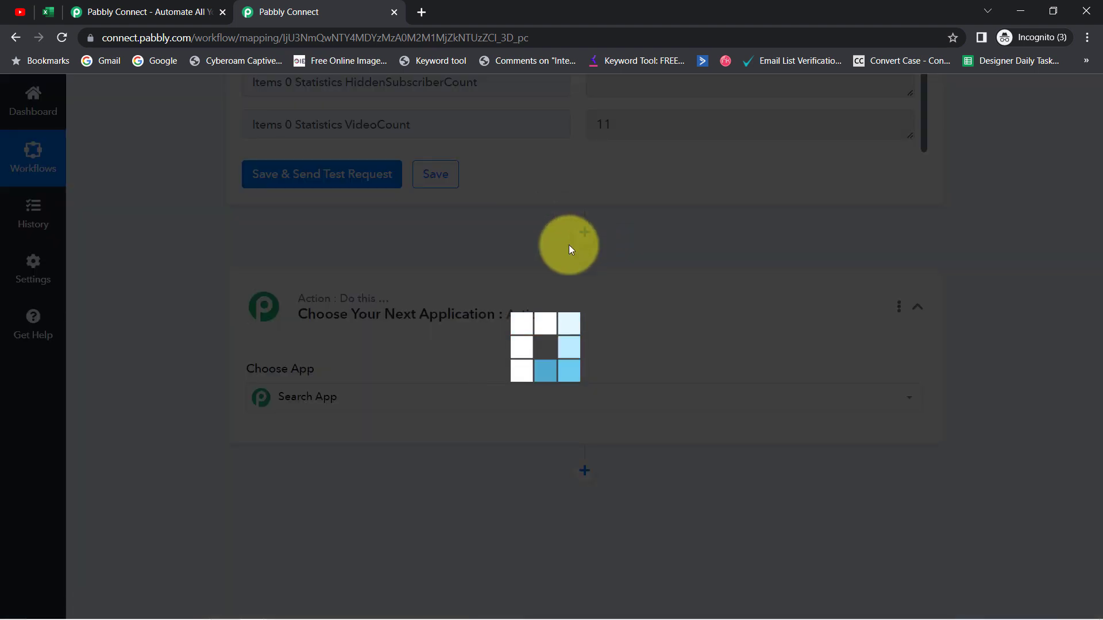
type("micr")
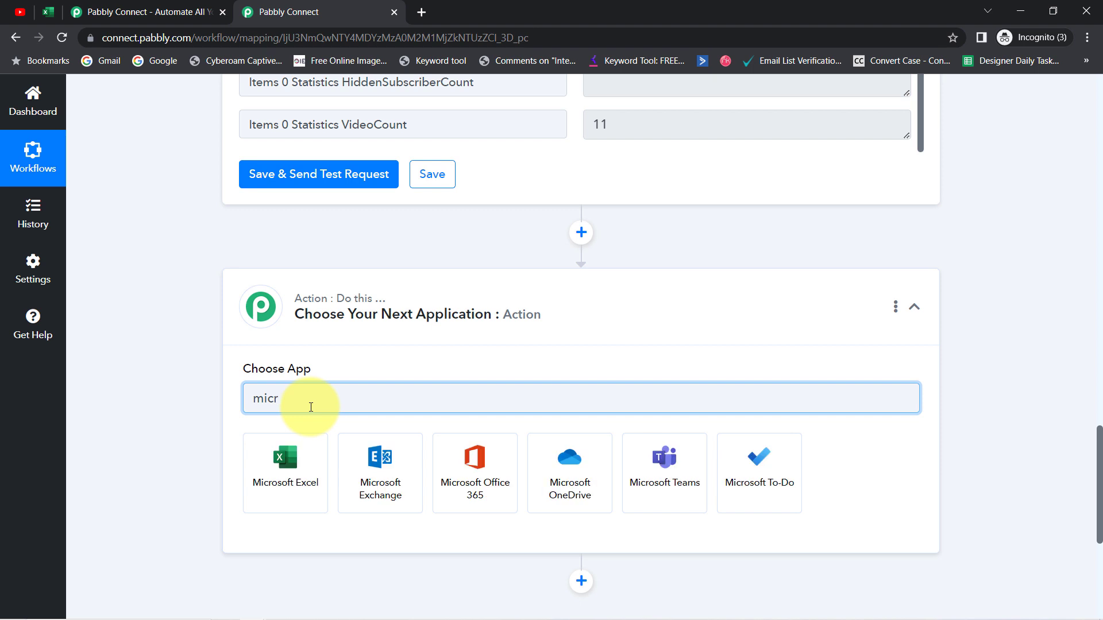
left_click(285, 457)
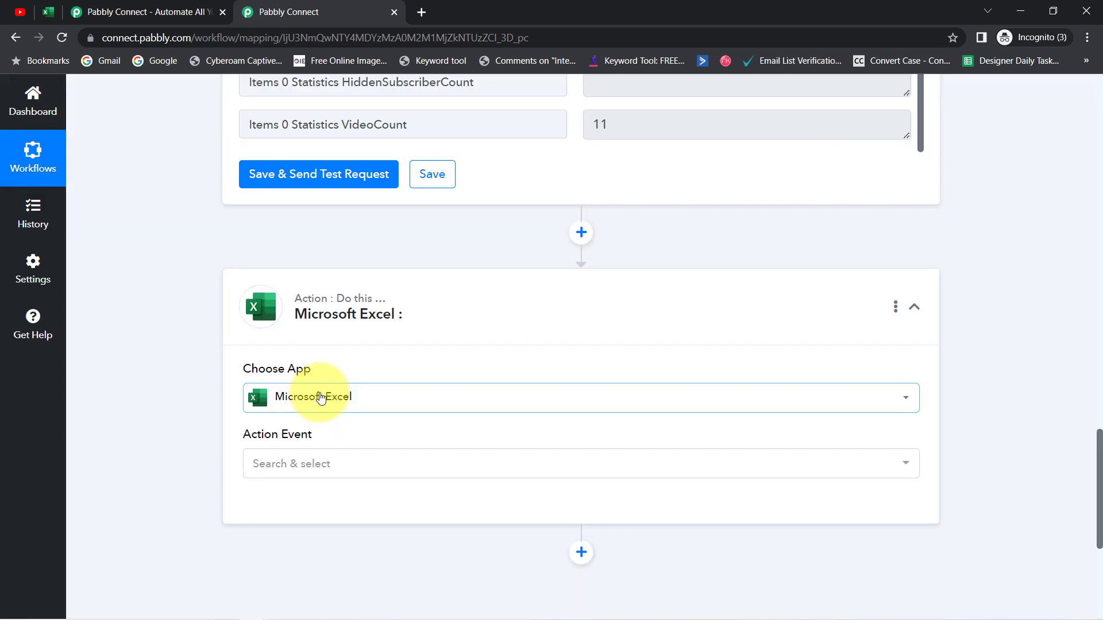
left_click(251, 469)
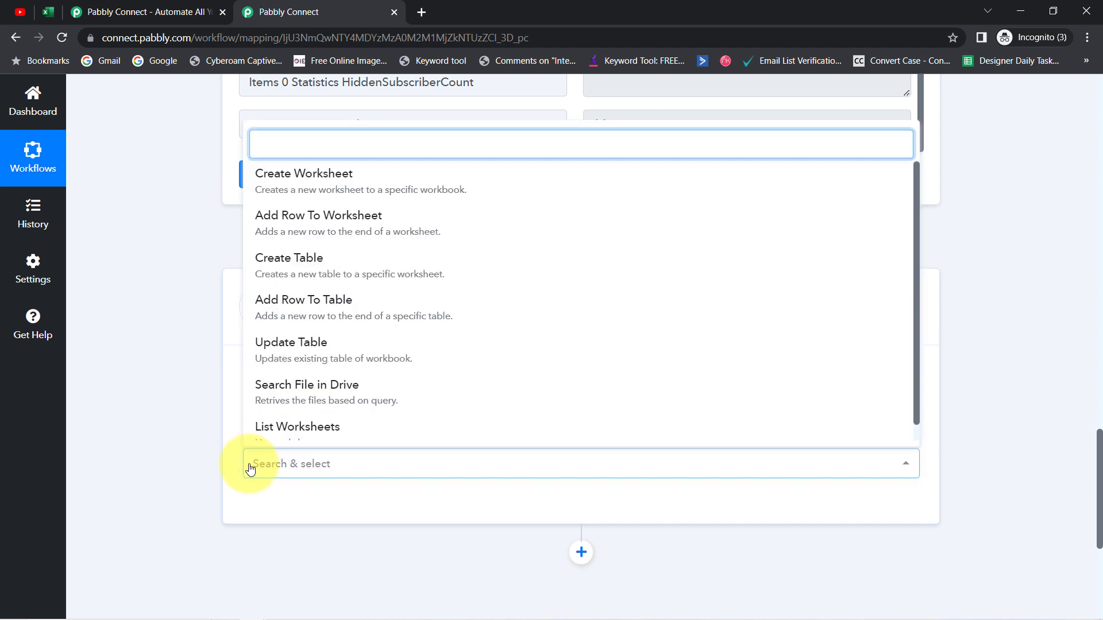
left_click(290, 231)
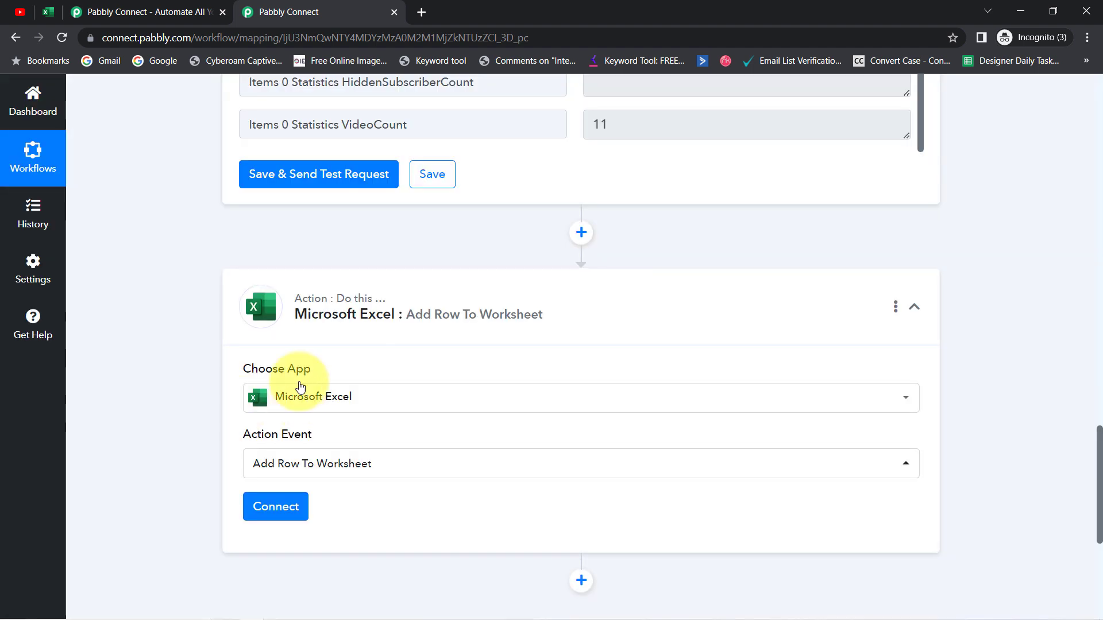
left_click(264, 516)
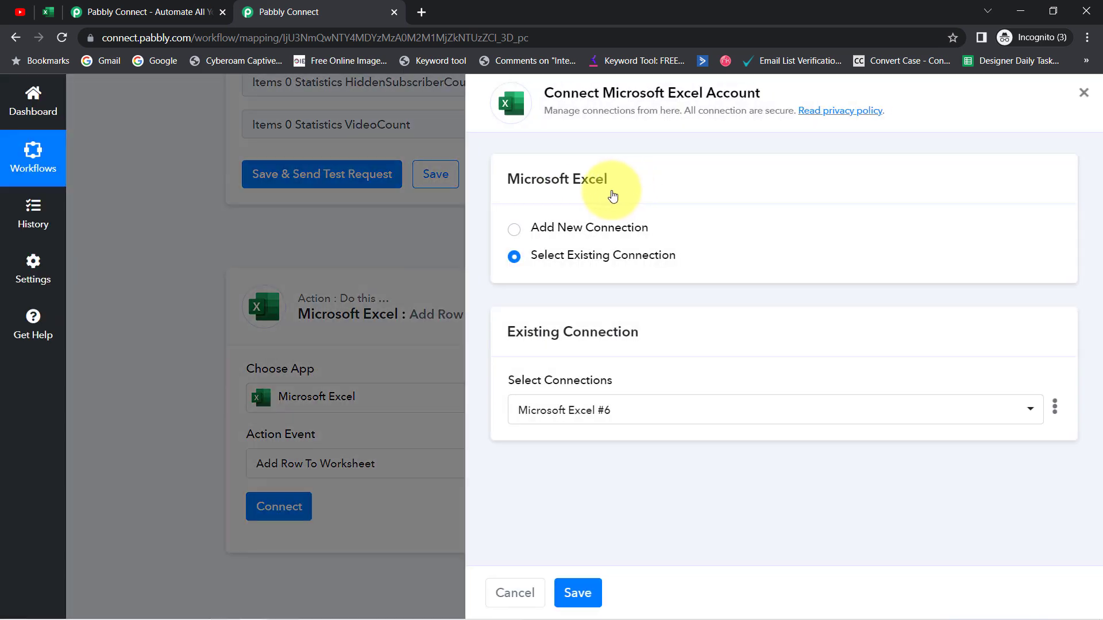
Step: Abandon the new Microsoft sign-in and use the existing Microsoft Excel #6 connection instead
left_click(564, 227)
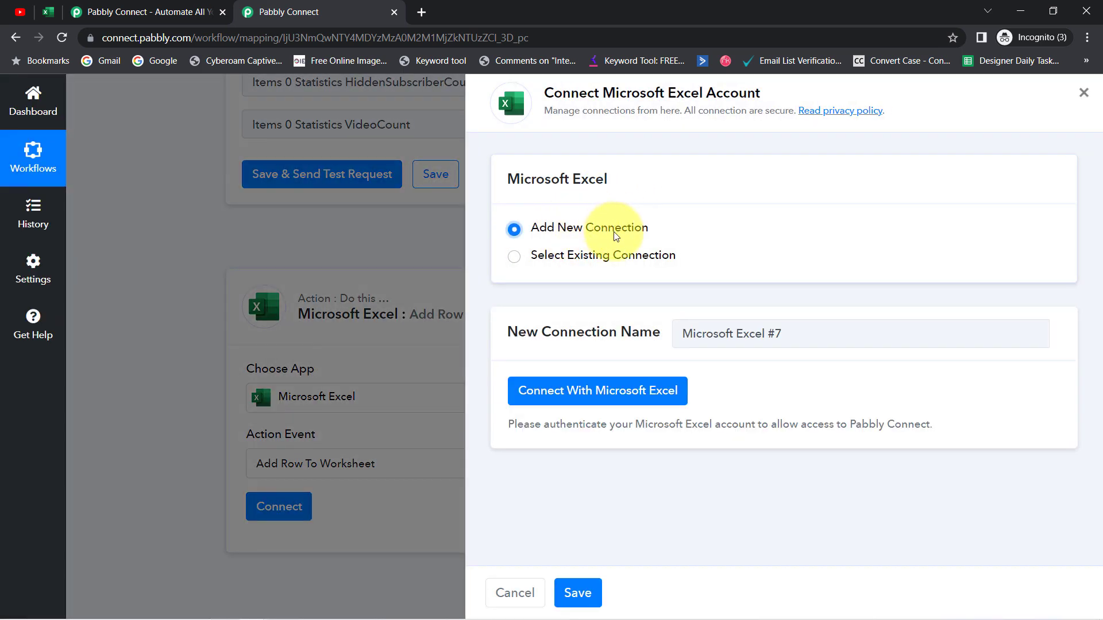
left_click(578, 396)
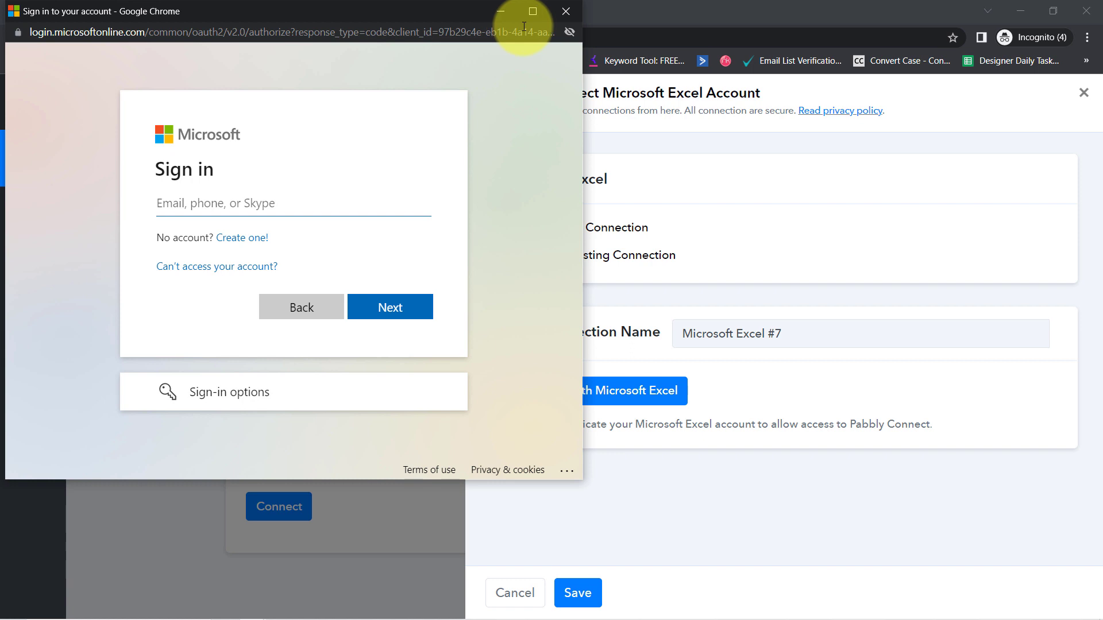
left_click(565, 13)
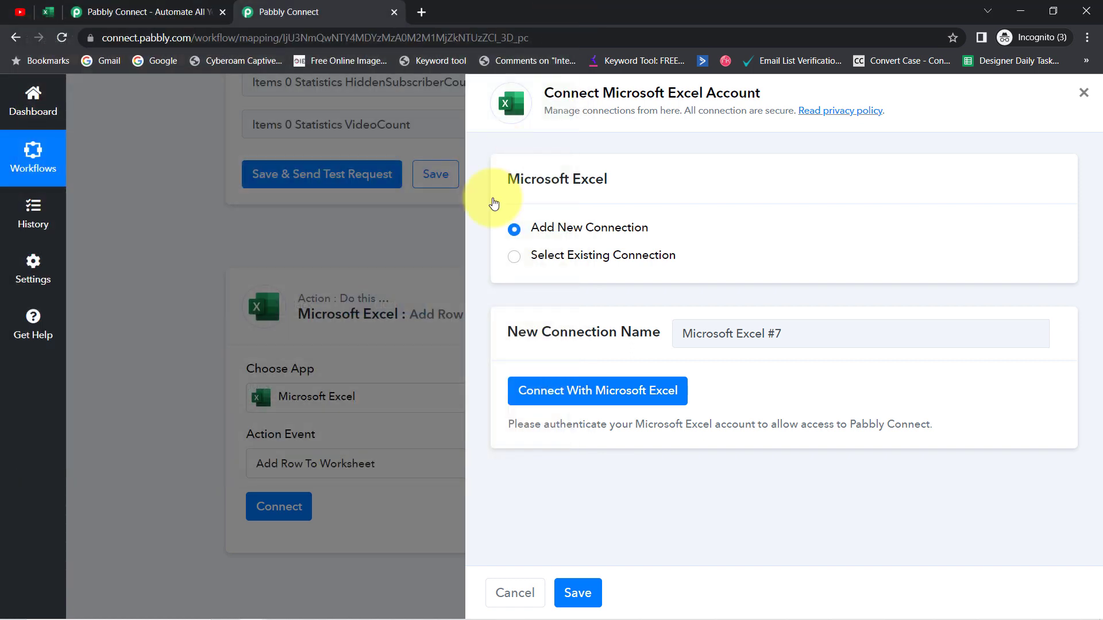
left_click(569, 261)
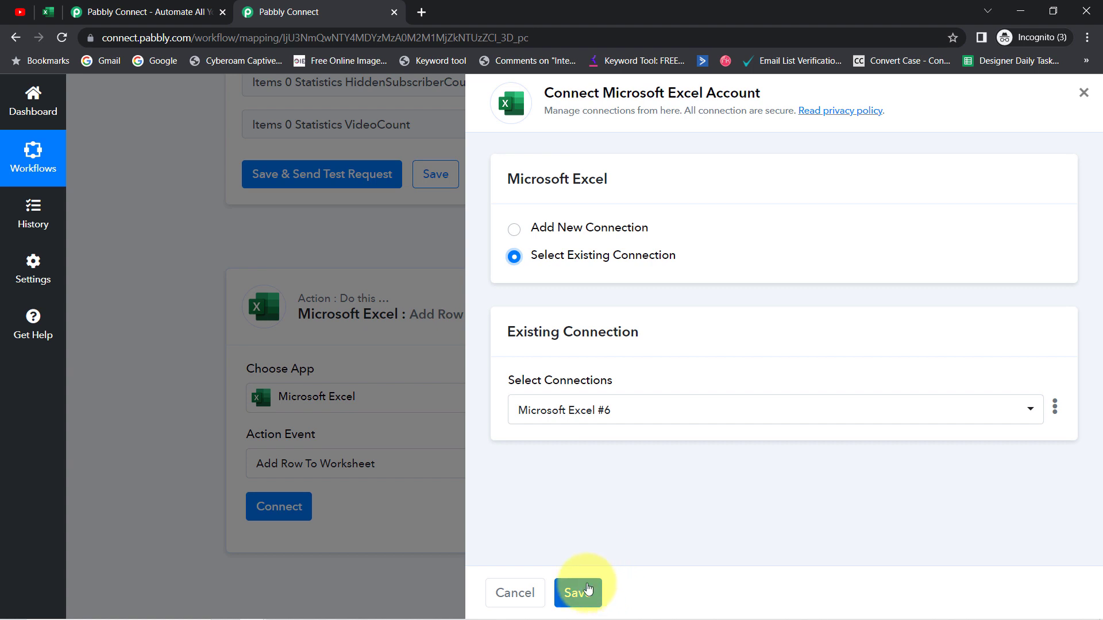
left_click(588, 588)
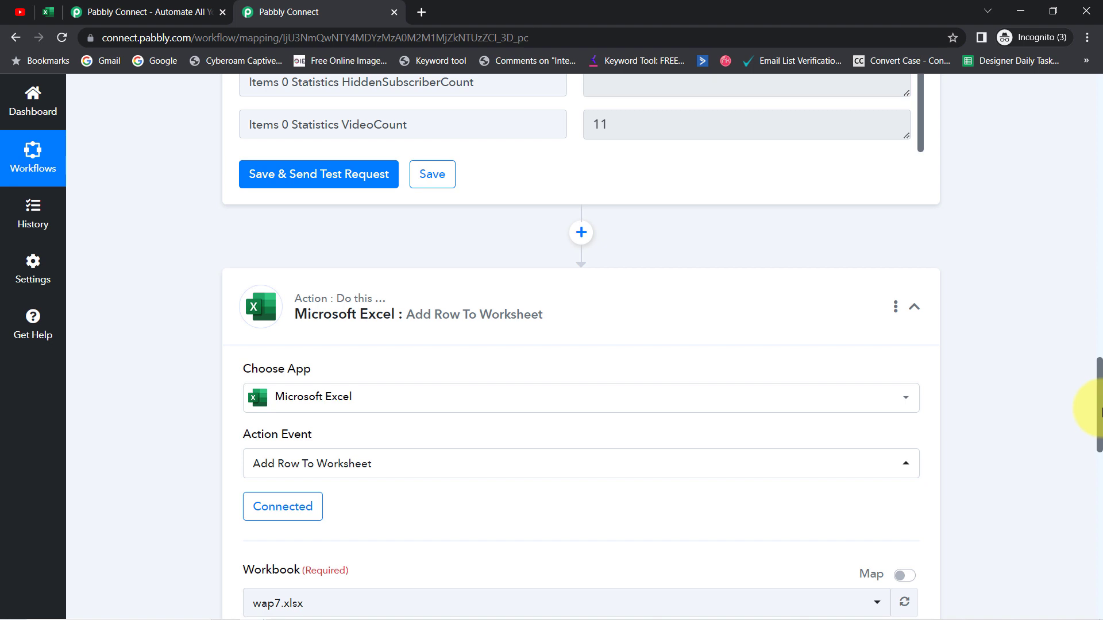
Step: Set the Excel step's Workbook to YouTube Channel Analytics.xlsx, searching 'youtu'
left_click_drag(1101, 409, 1084, 470)
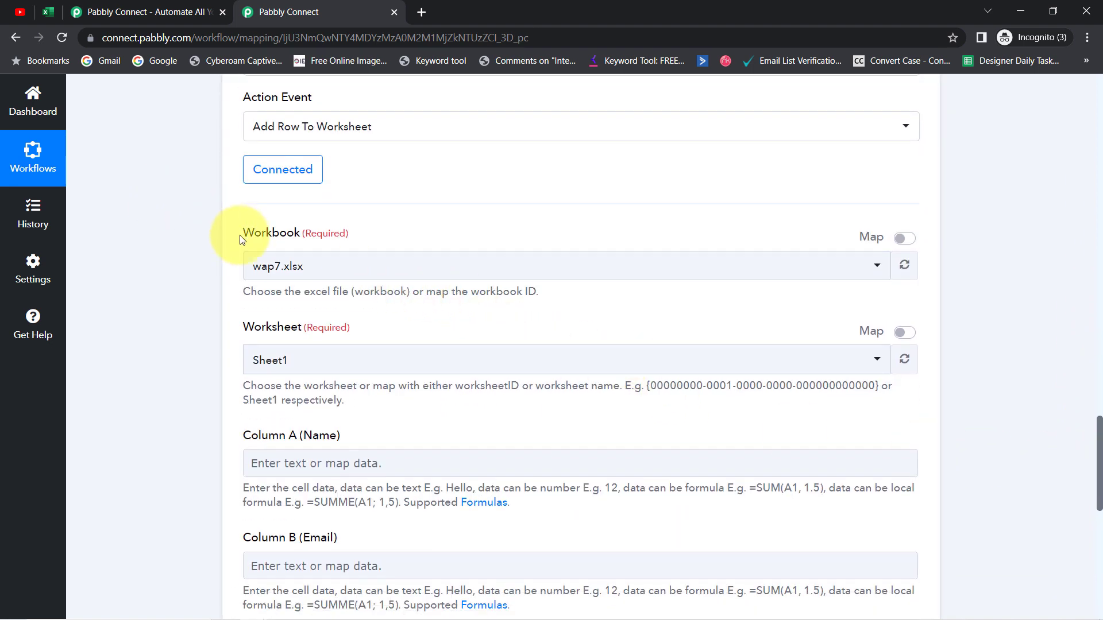
left_click(266, 269)
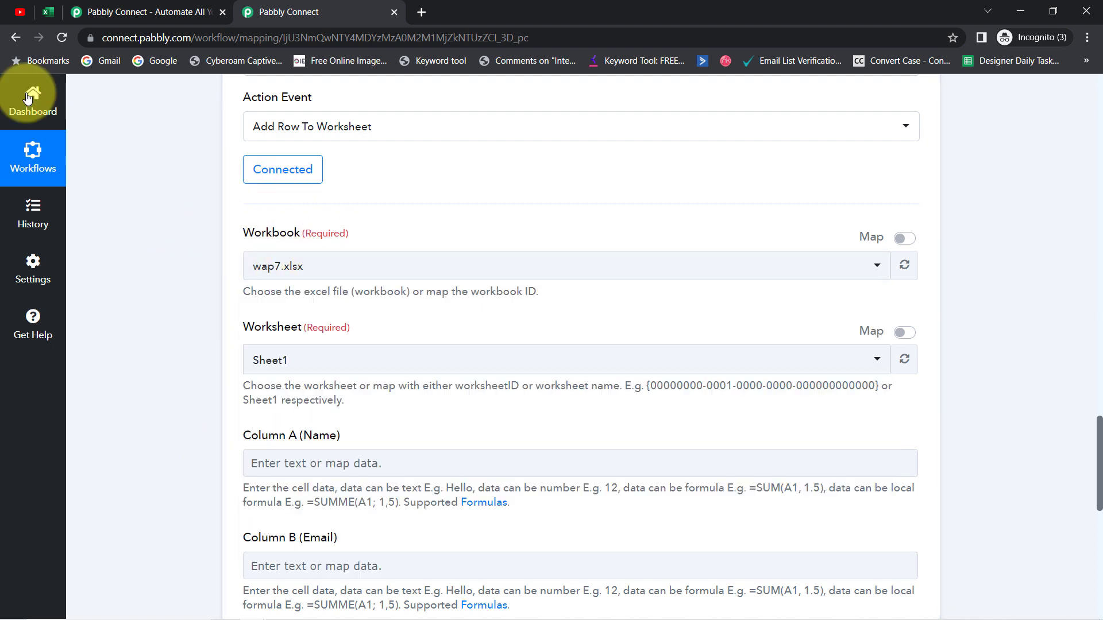
left_click(48, 11)
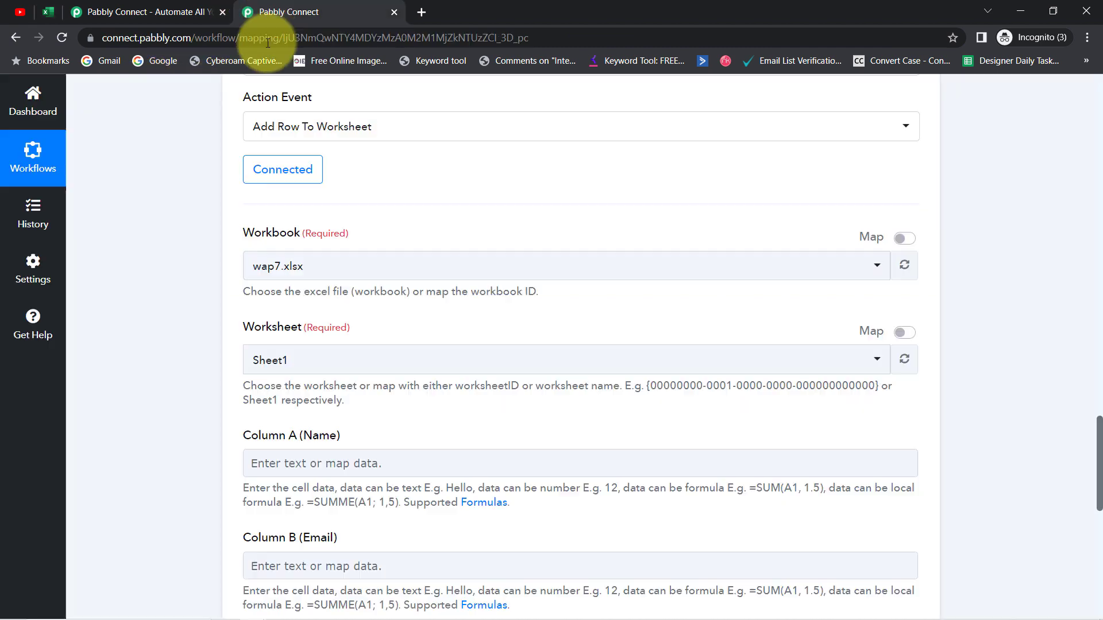
left_click(267, 12)
left_click(280, 270)
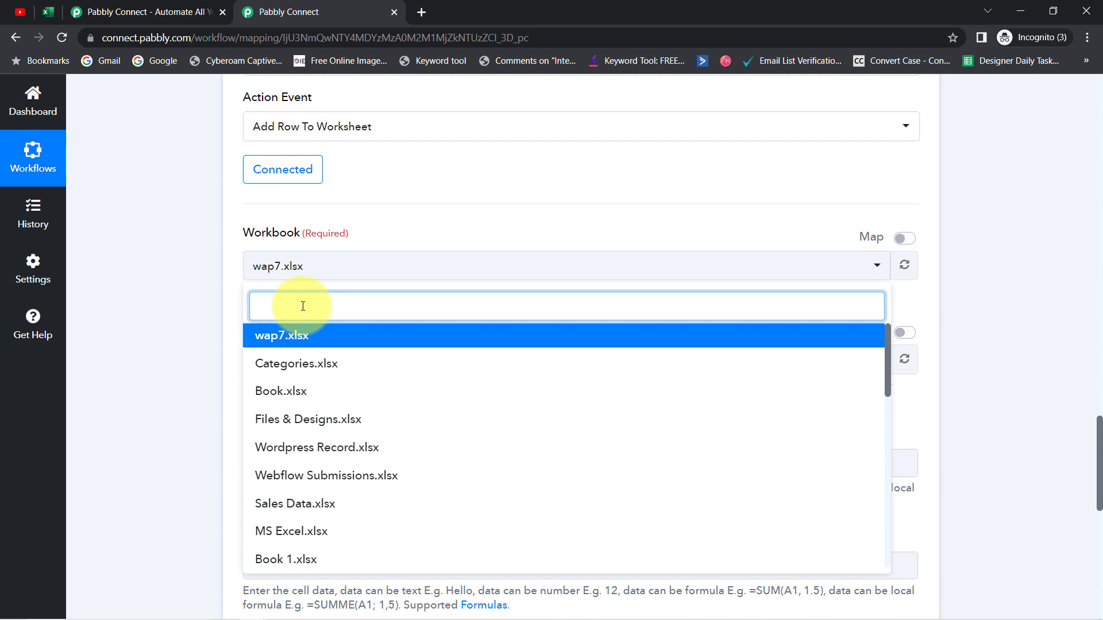
type("youtube")
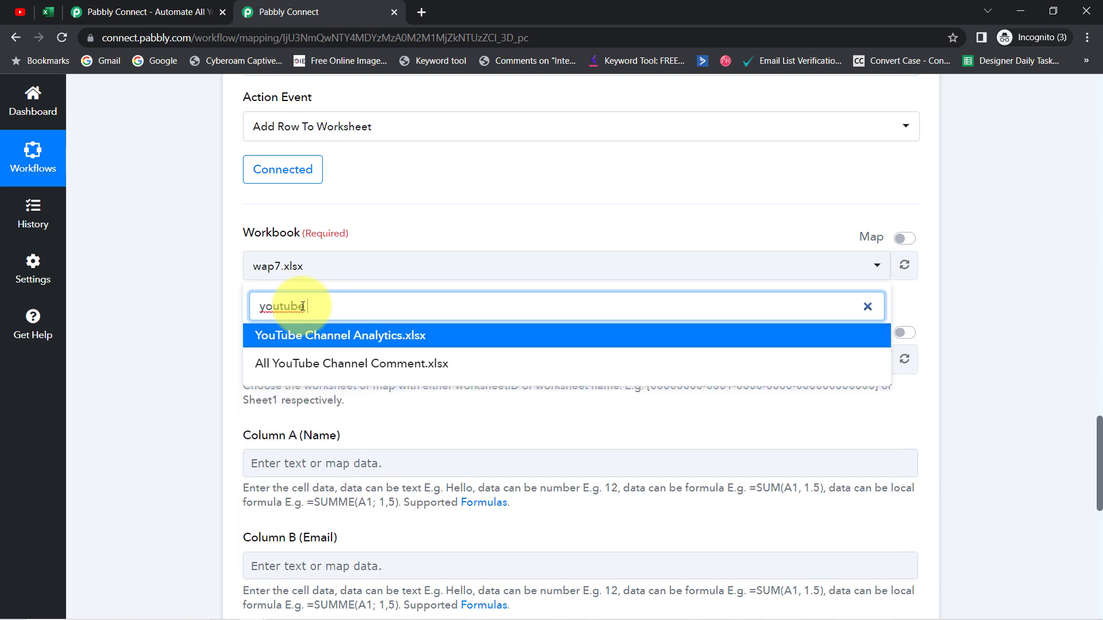
left_click(322, 336)
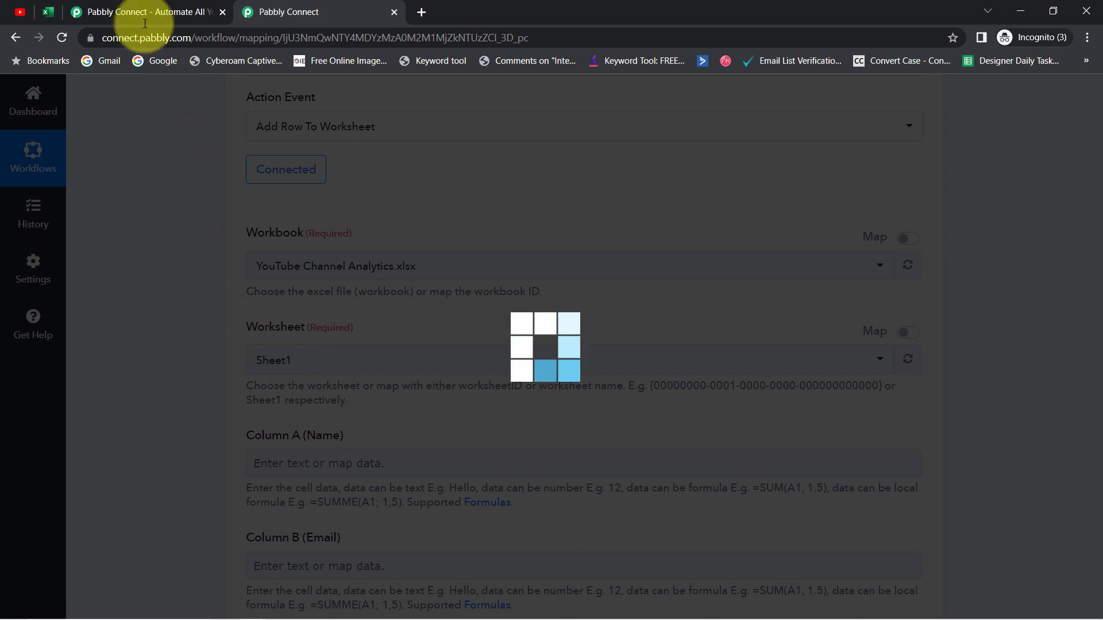
Step: Check the sheet's headers, close the spare Pabbly landing-page tab and show the Excel sheet
left_click(48, 12)
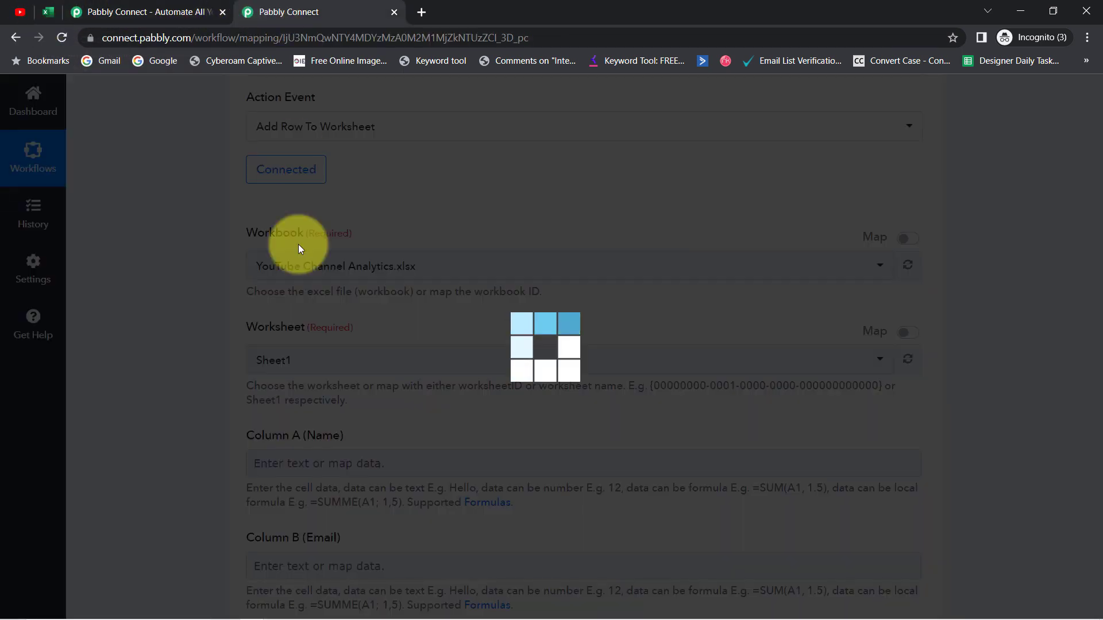
left_click(285, 12)
left_click(196, 12)
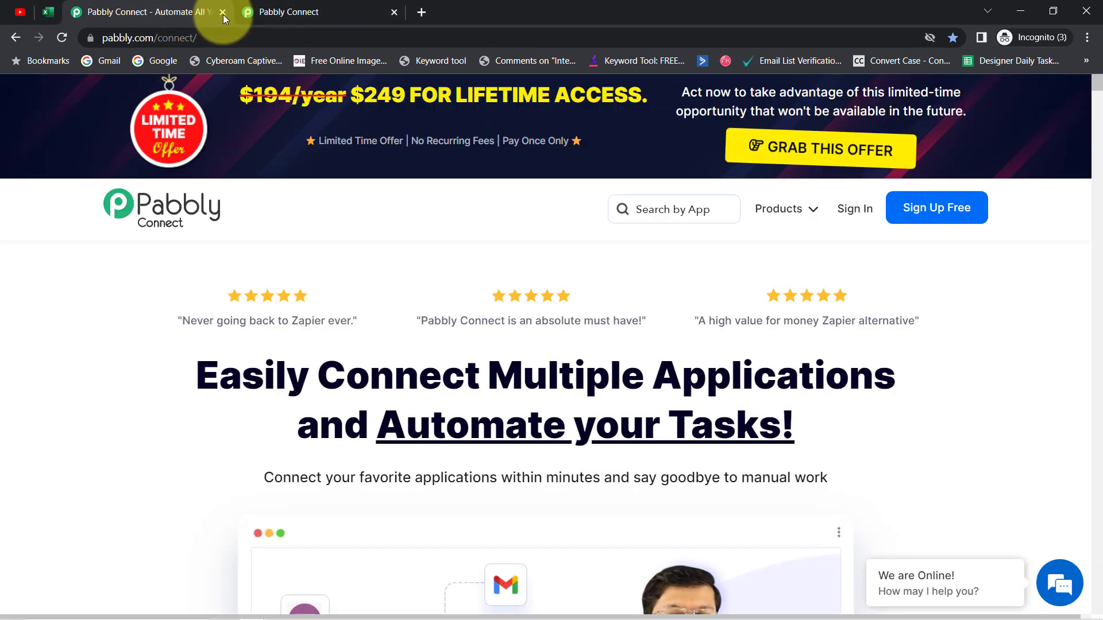
left_click(221, 15)
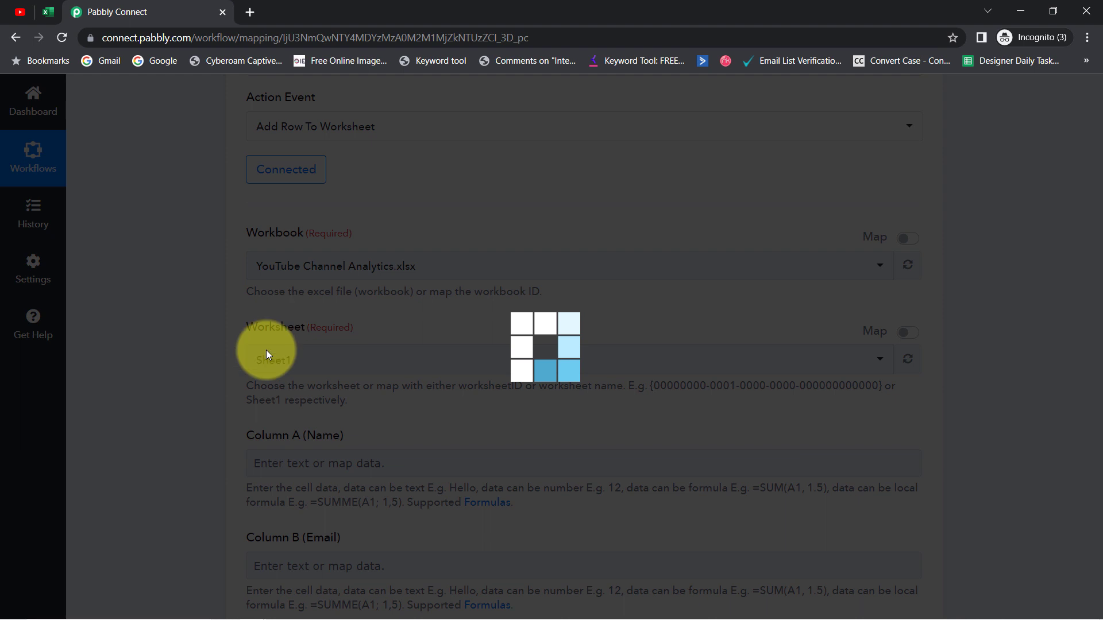
left_click(45, 14)
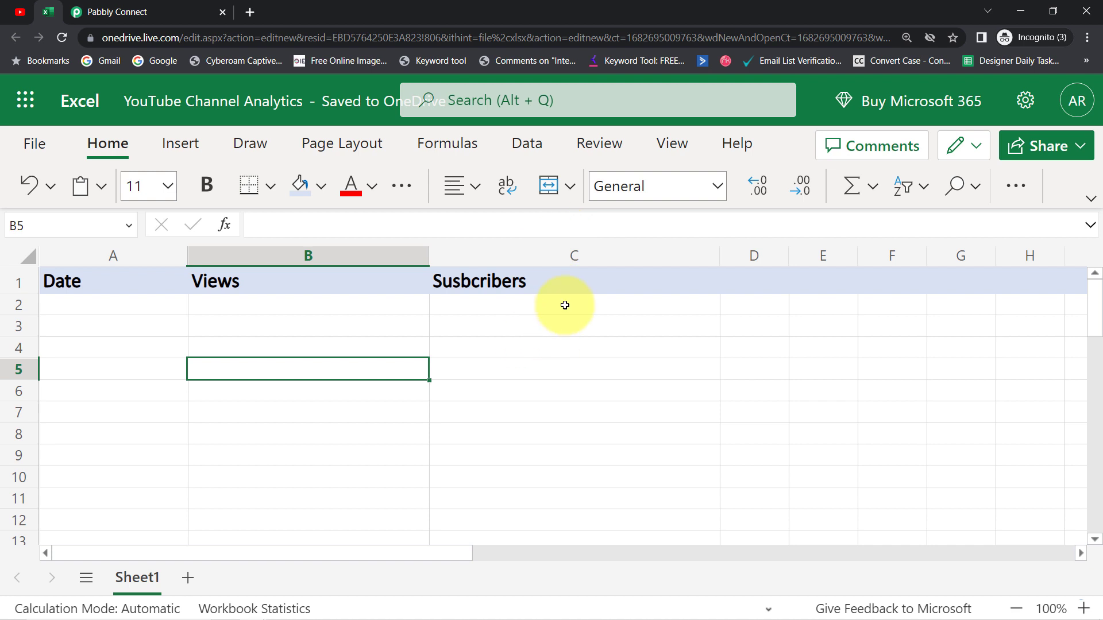
Step: Compare the Column A–C labels (Date, Views, Susbcribers) against the Excel headers
left_click(172, 4)
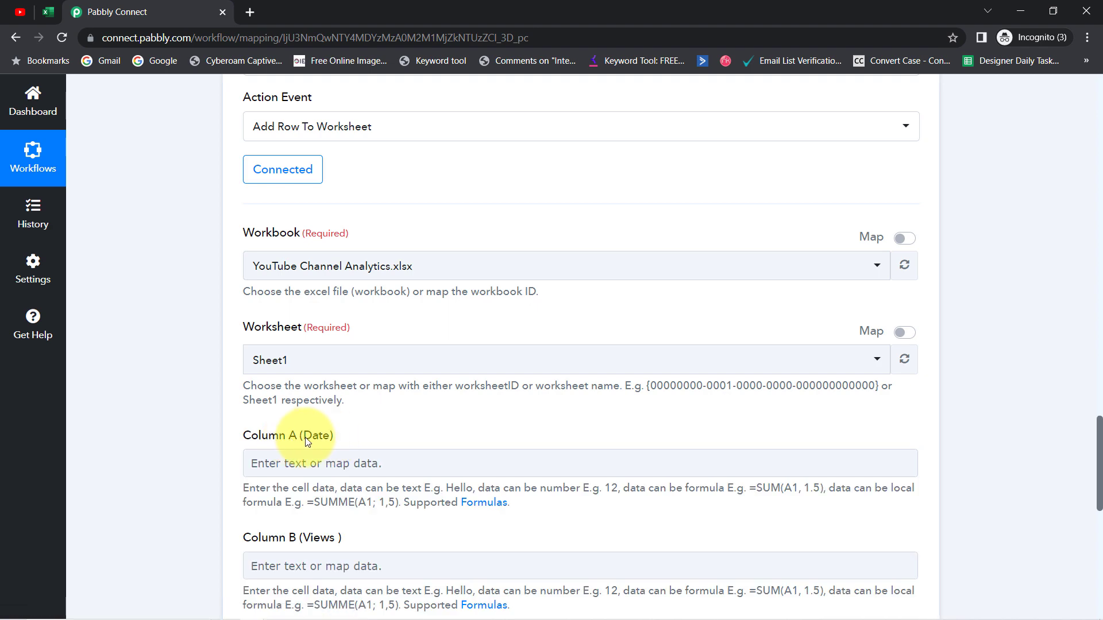
left_click_drag(332, 444, 334, 439)
left_click_drag(342, 541, 311, 538)
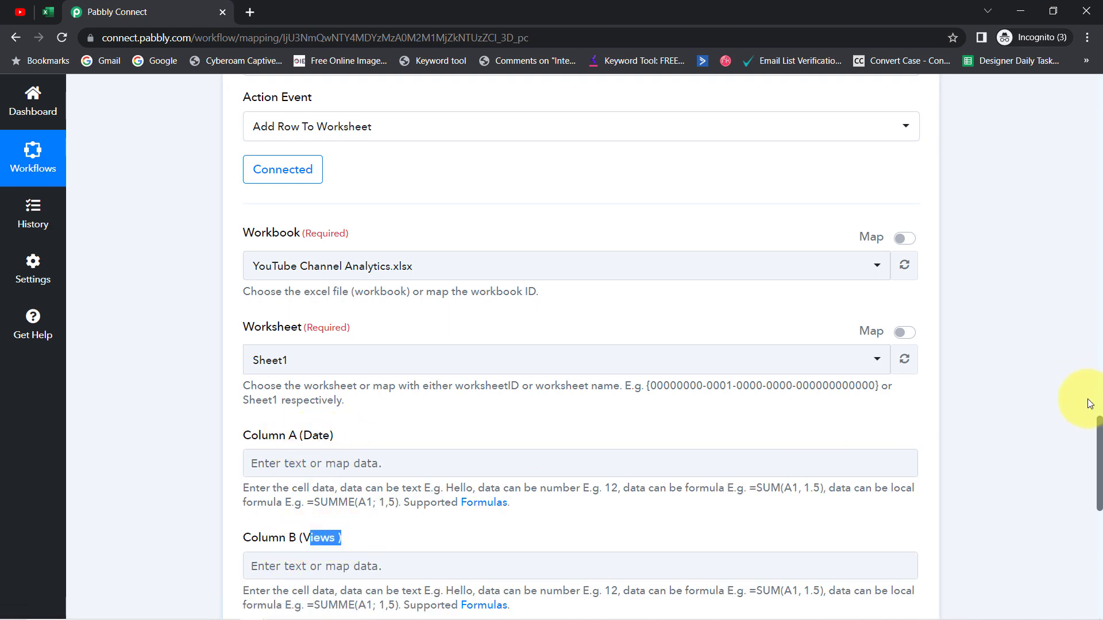
scroll(1098, 448, "down", 4)
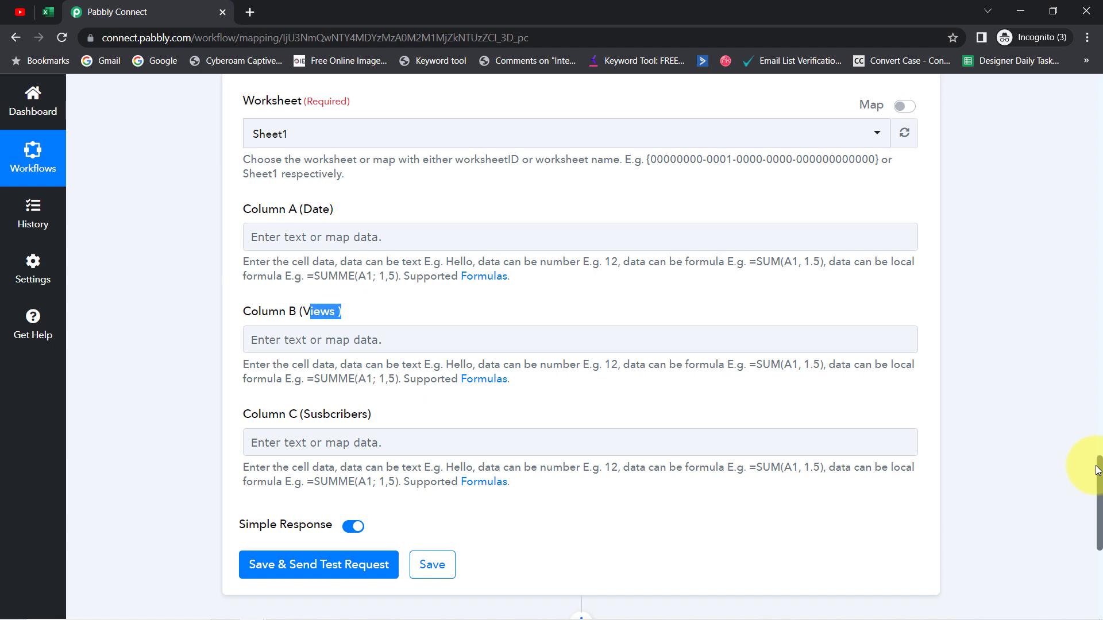
left_click(50, 12)
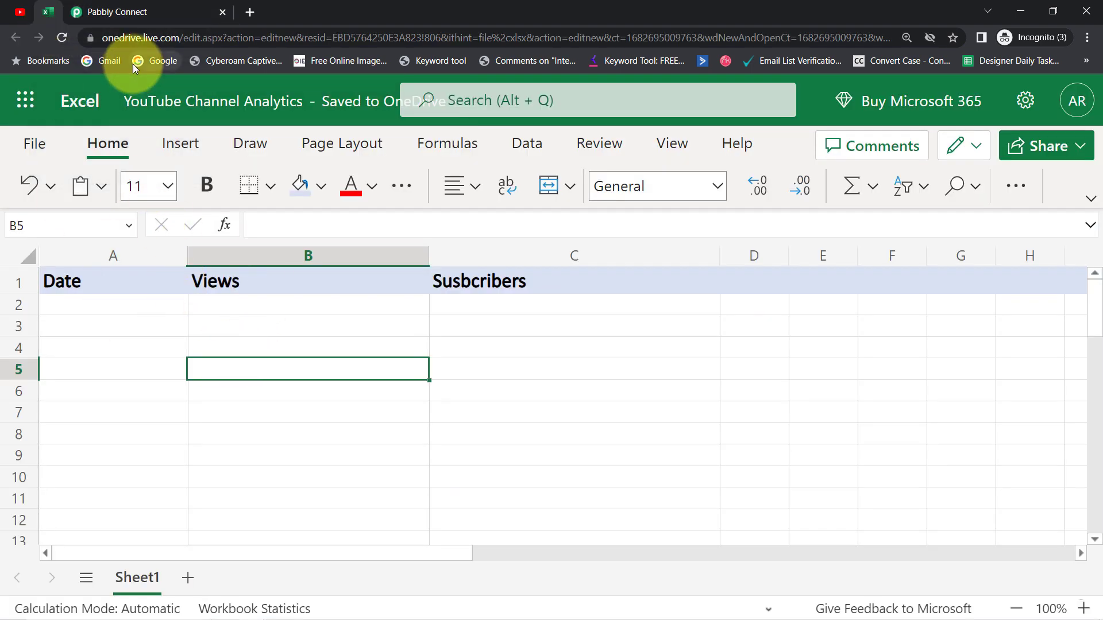
left_click(141, 8)
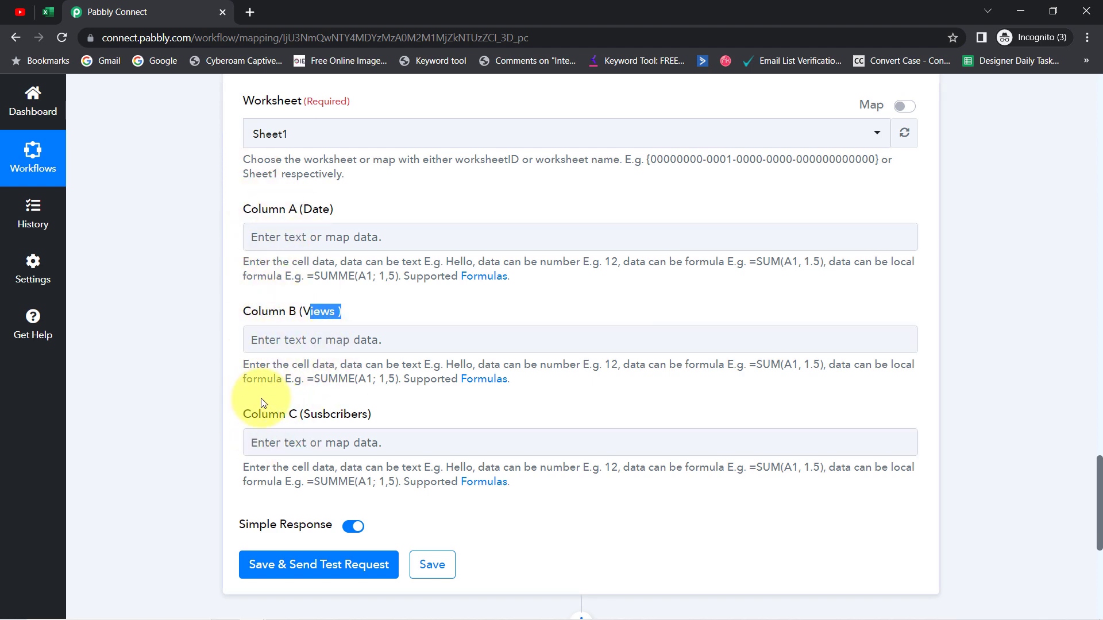
scroll(1095, 483, "up", 15)
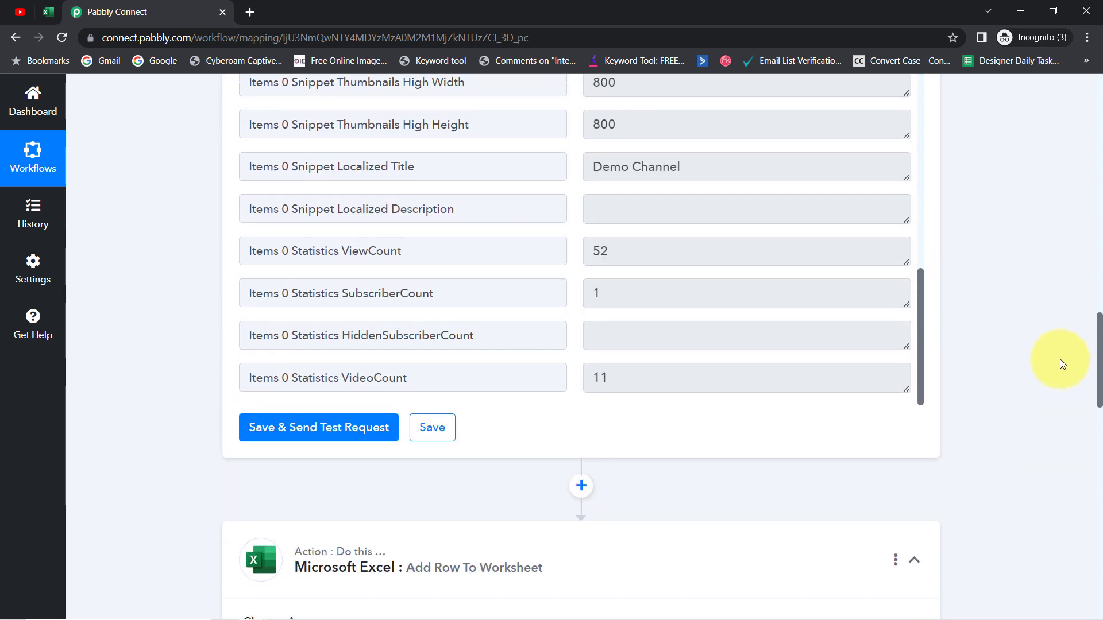
scroll(1060, 360, "up", 1)
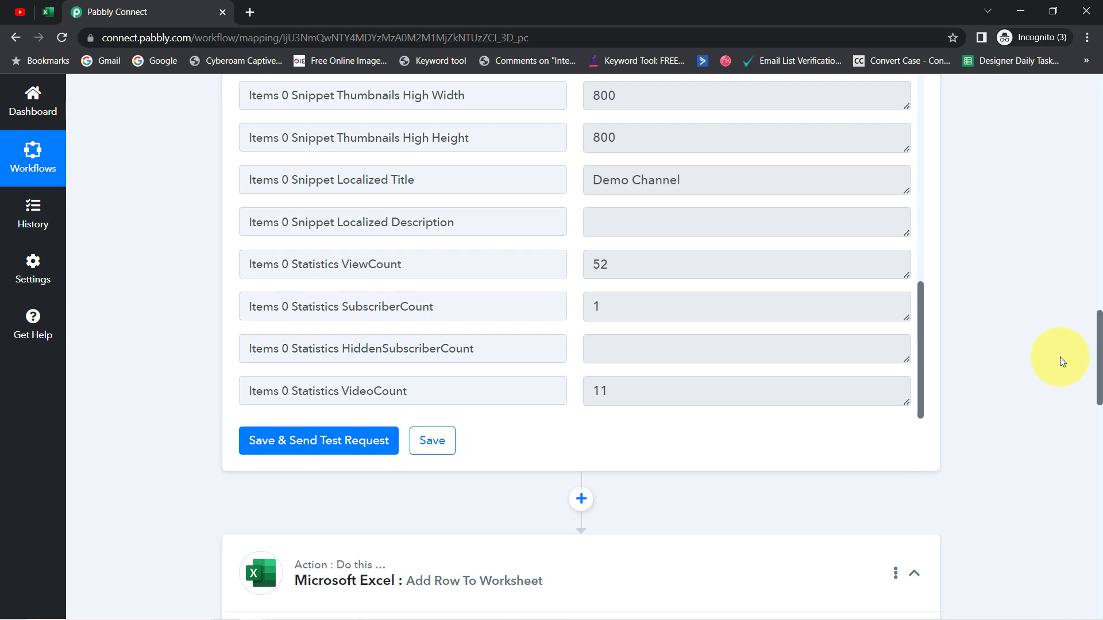
scroll(1060, 361, "down", 4)
scroll(1065, 406, "down", 7)
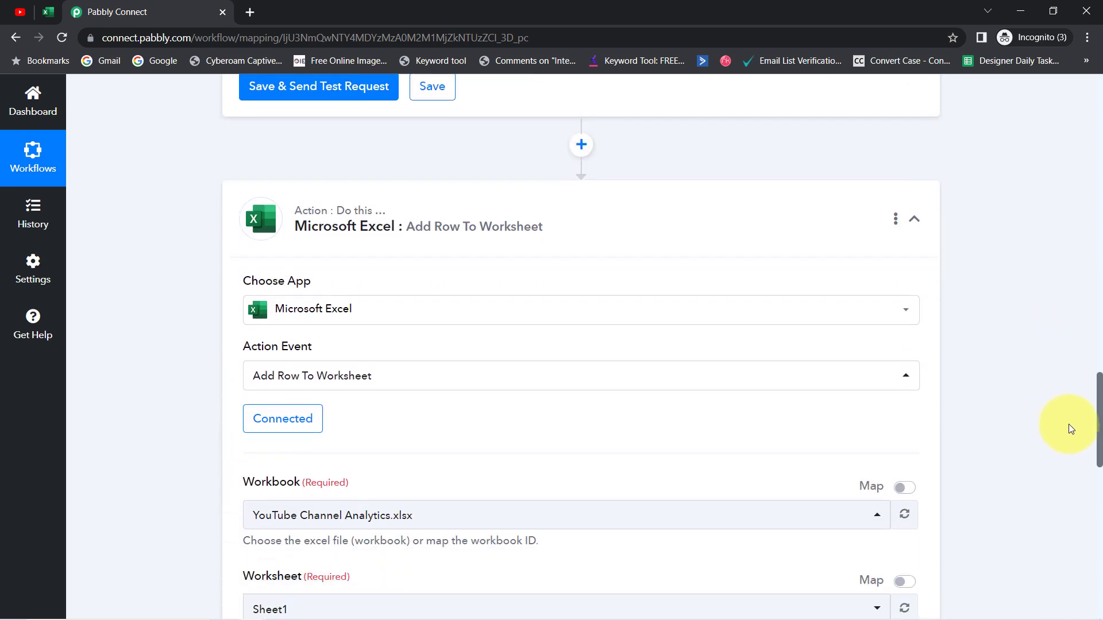
scroll(1075, 457, "down", 5)
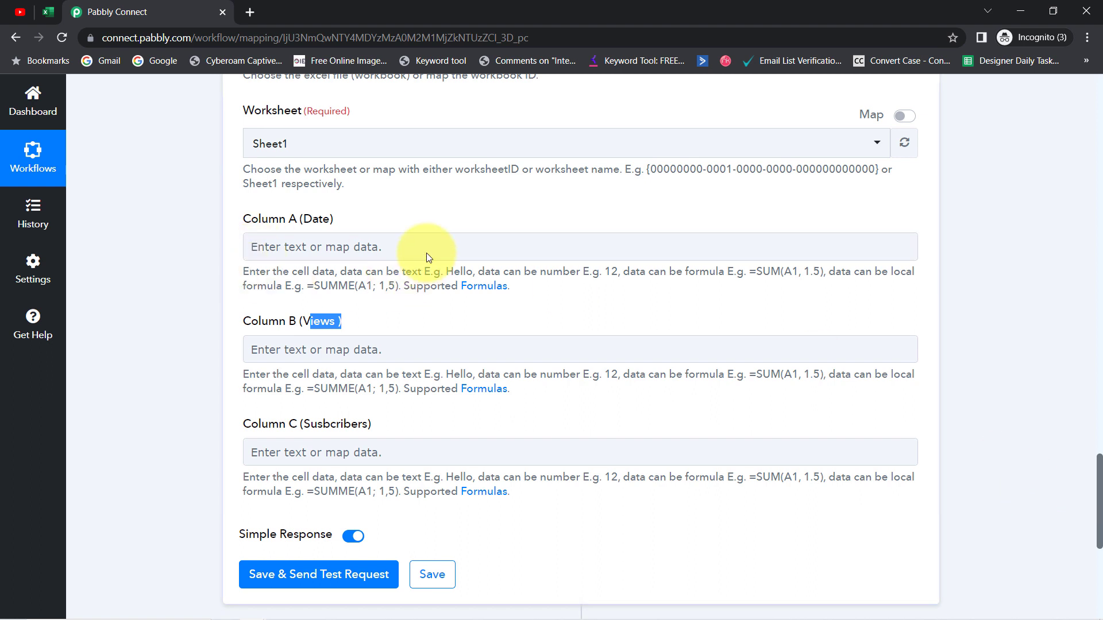
left_click(281, 254)
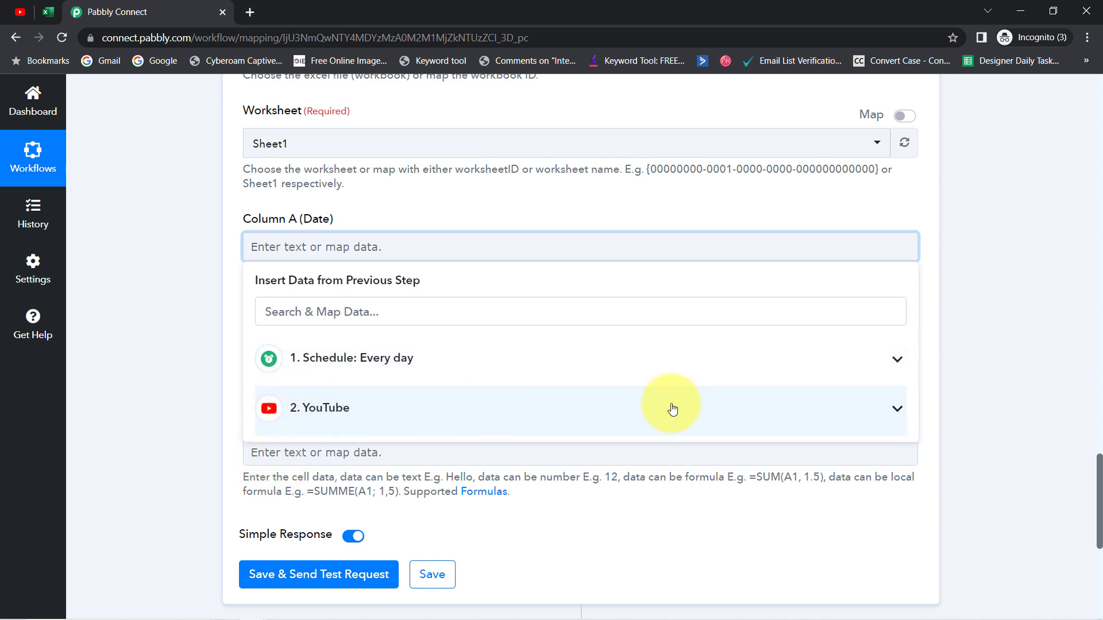
left_click(898, 410)
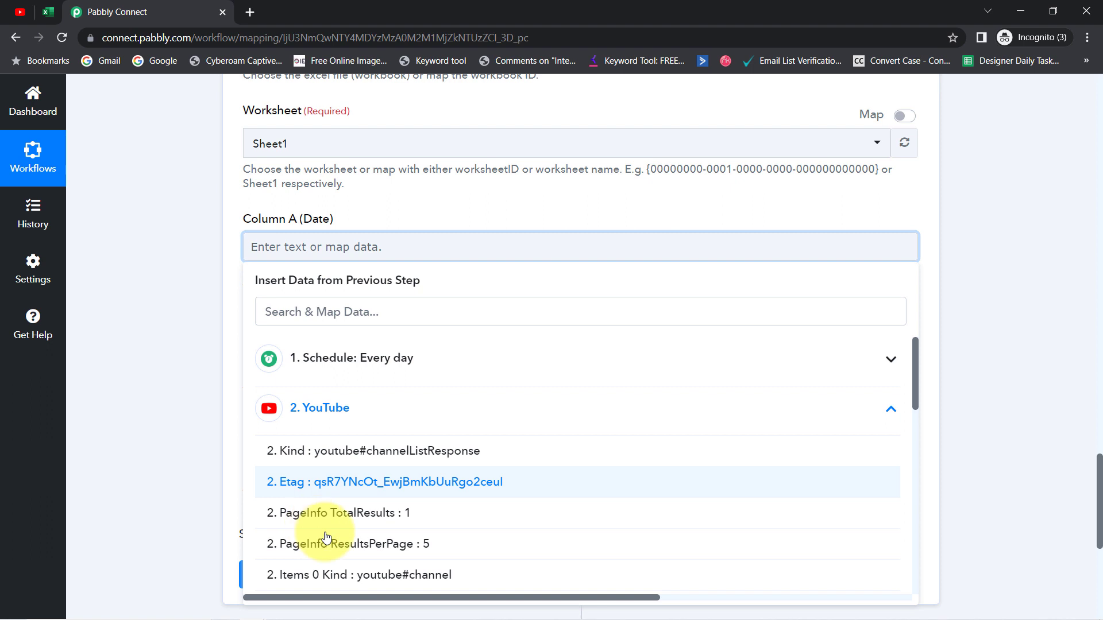
scroll(913, 391, "down", 3)
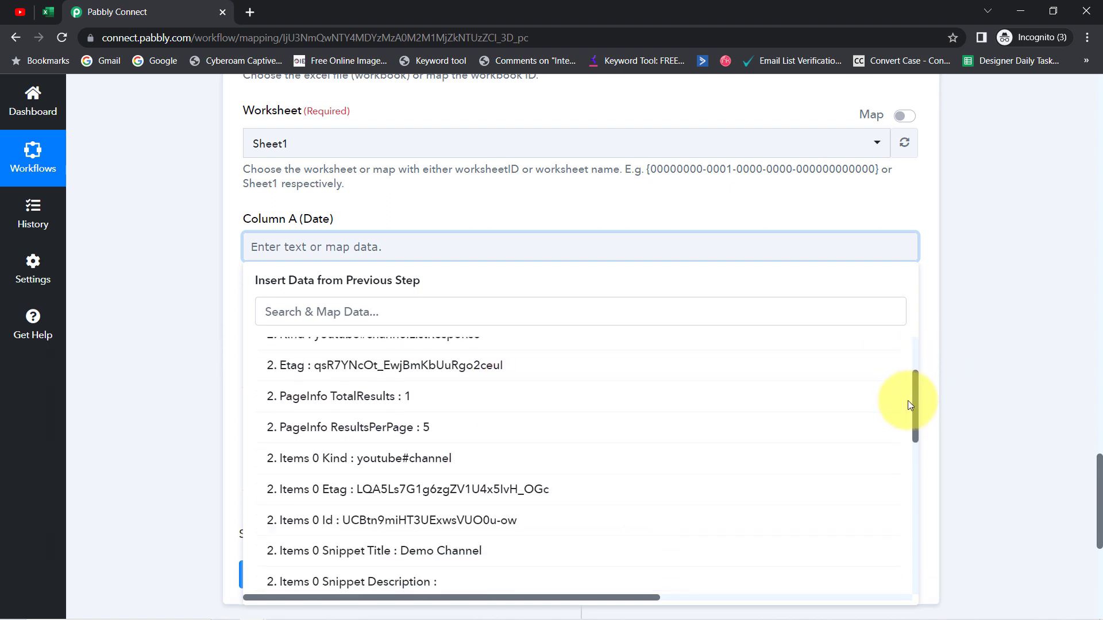
scroll(899, 368, "up", 3)
left_click(273, 309)
type("date")
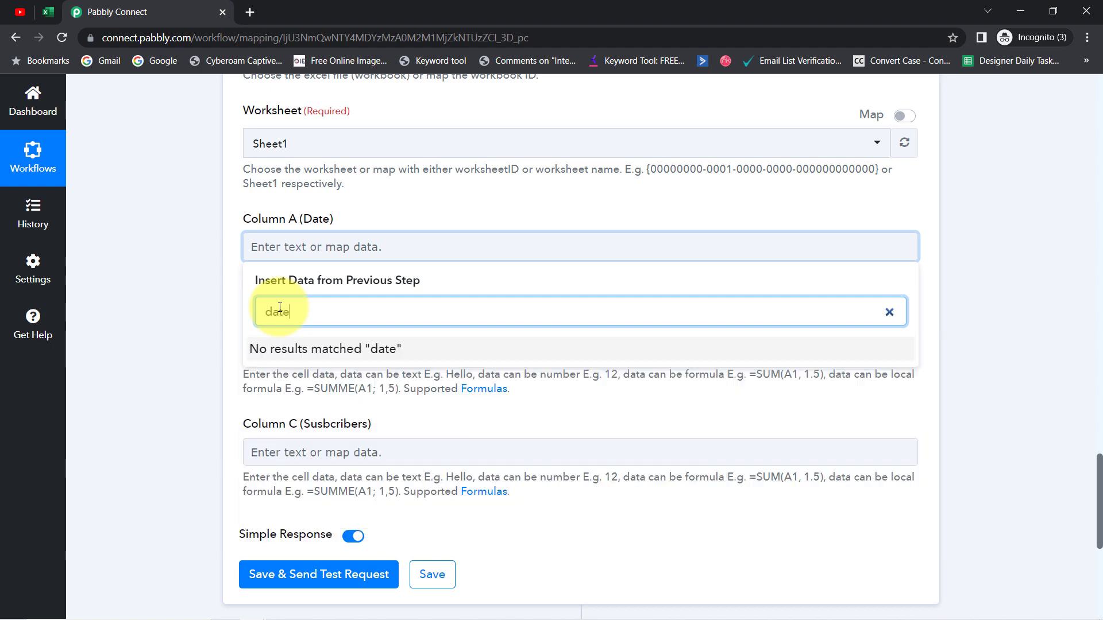
left_click(21, 14)
left_click(58, 13)
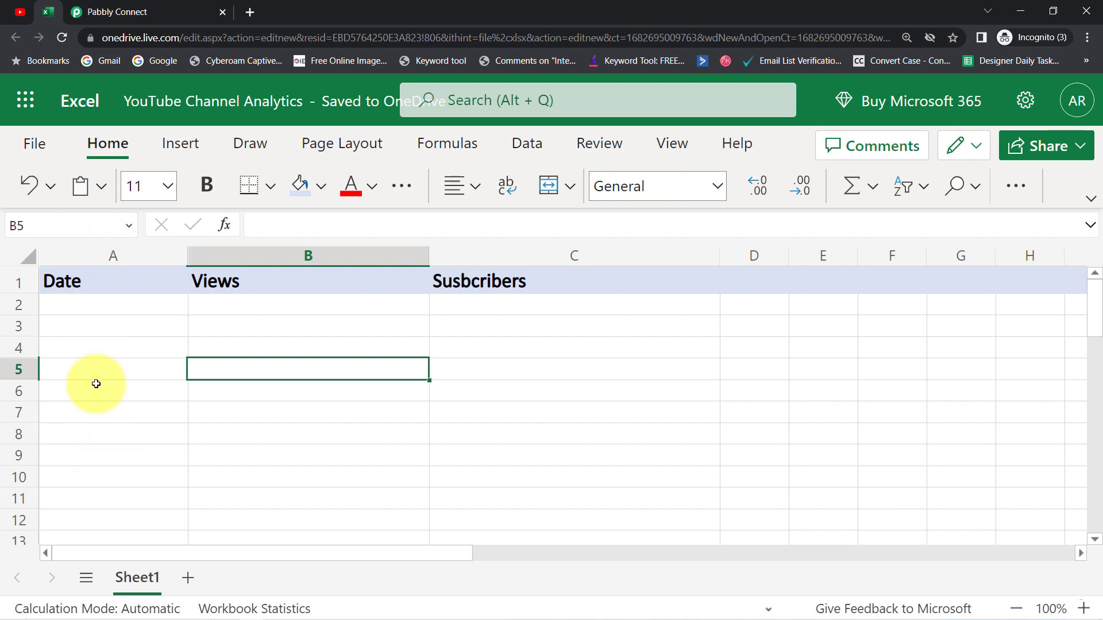
left_click(100, 12)
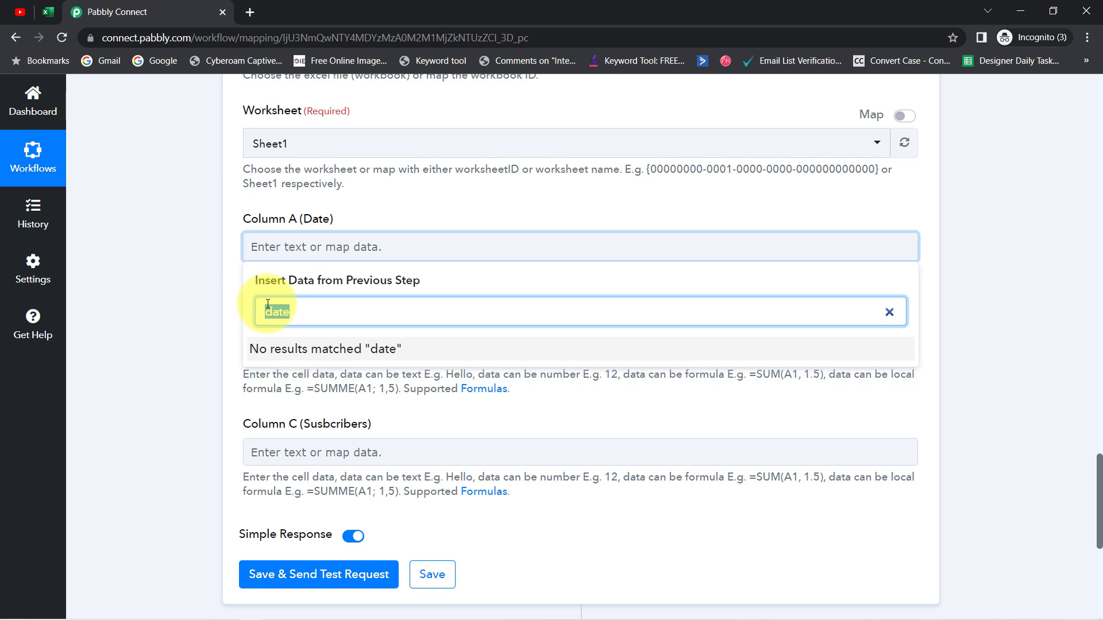
key("BackSpace")
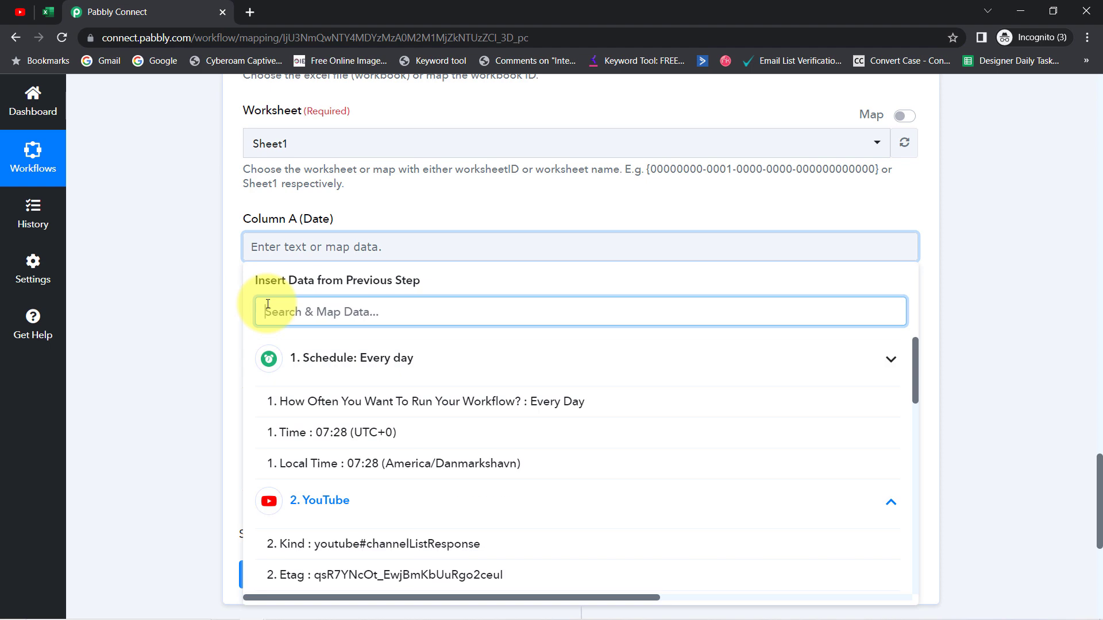
left_click(160, 371)
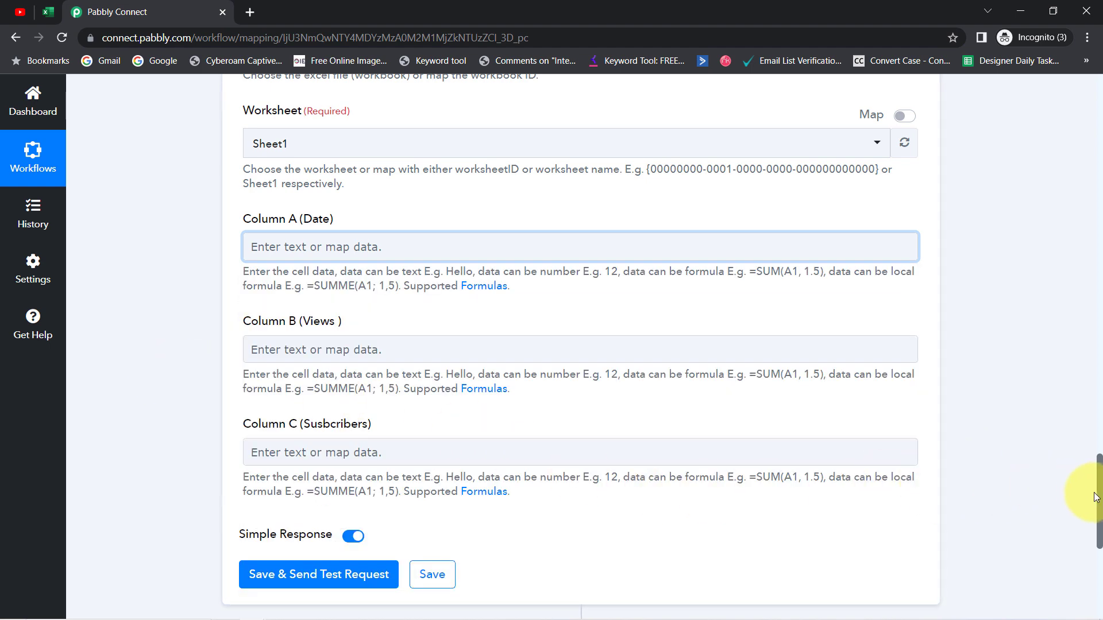
left_click_drag(1098, 511, 1098, 406)
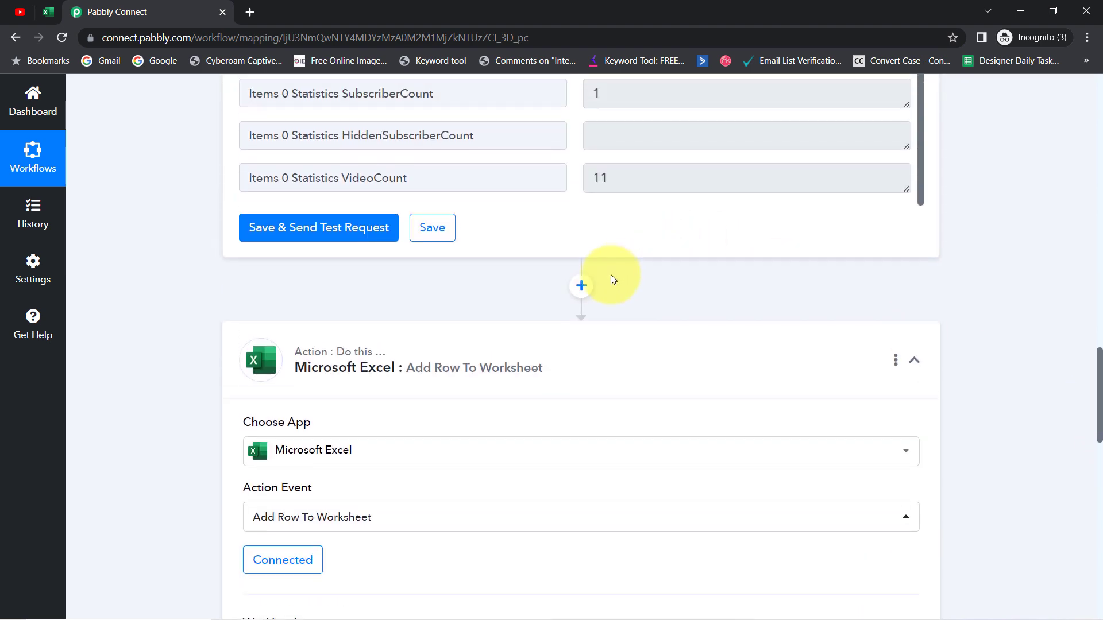
Step: Add a Date/Time Formatter step with the Current Date action before the Excel step and connect it
left_click(580, 285)
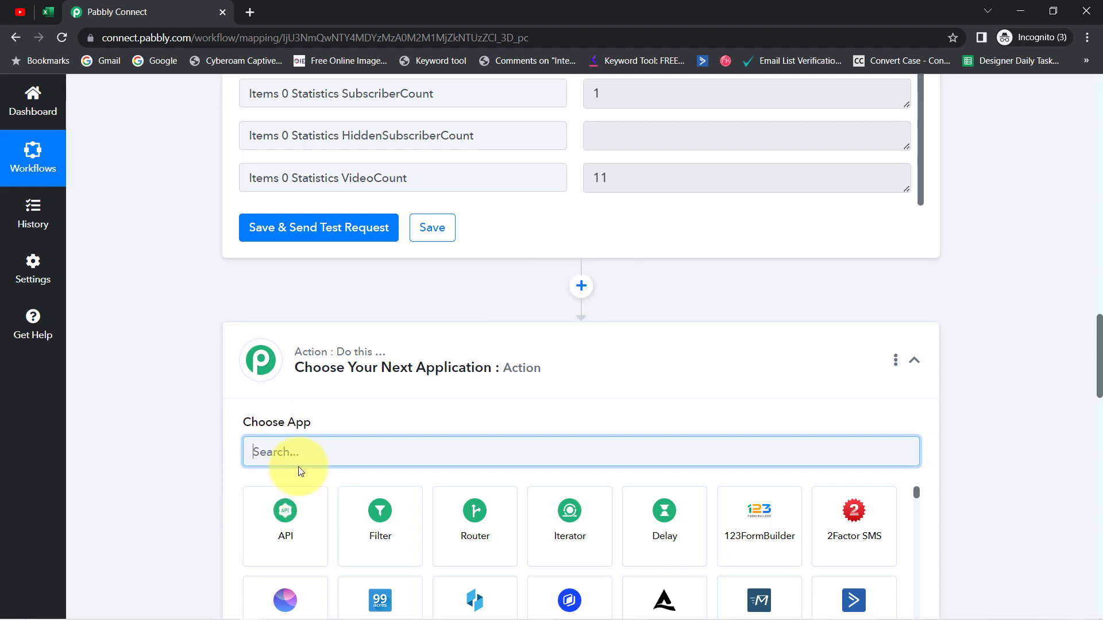
type("date")
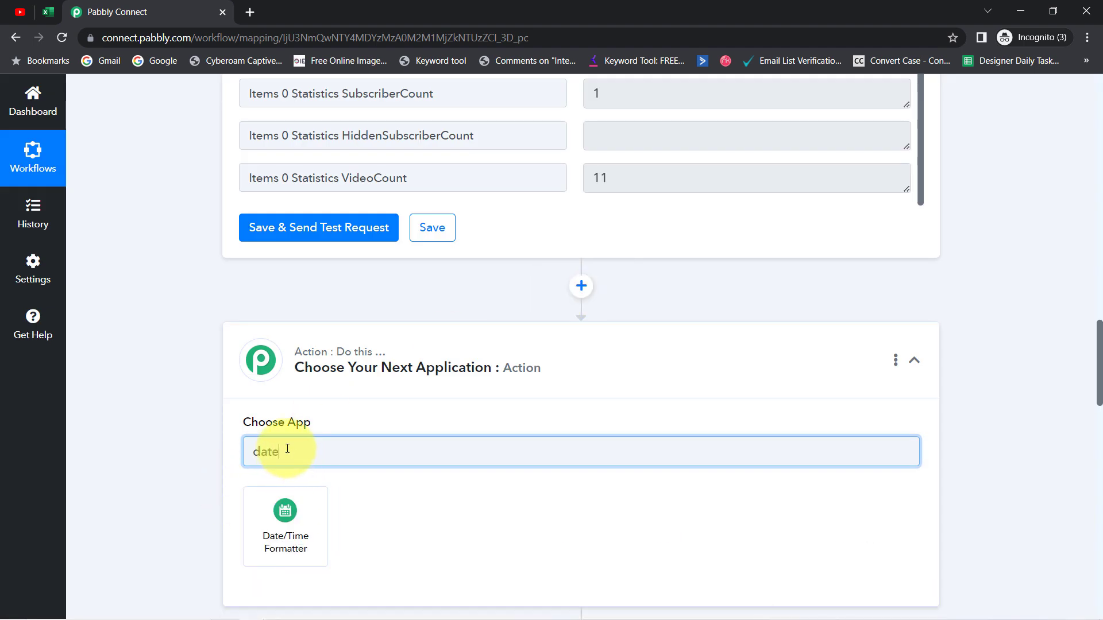
left_click(274, 534)
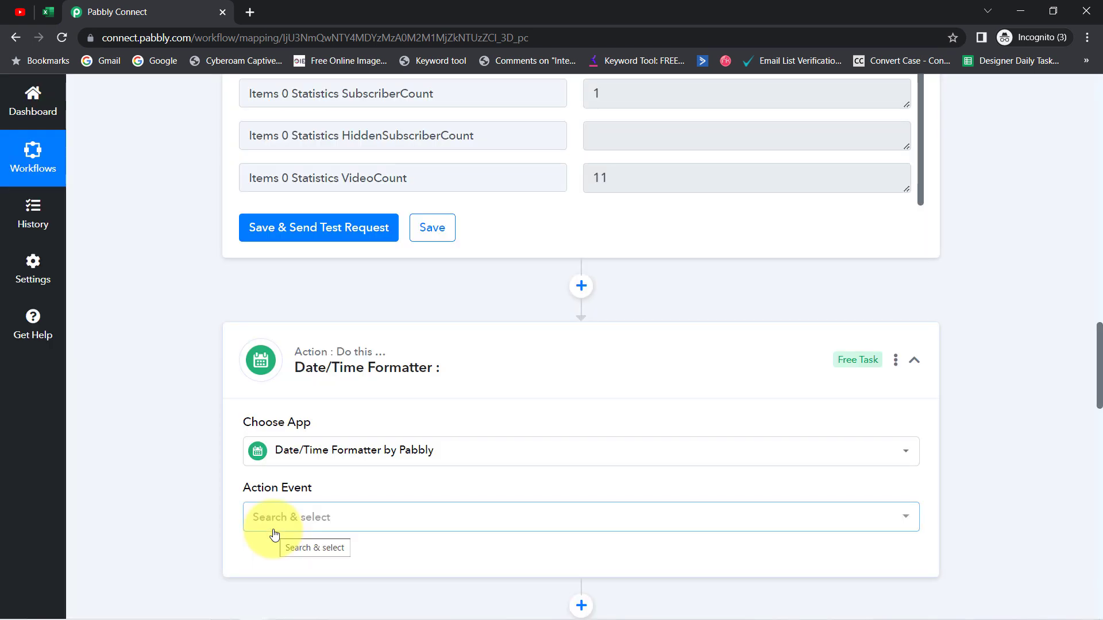
left_click(276, 524)
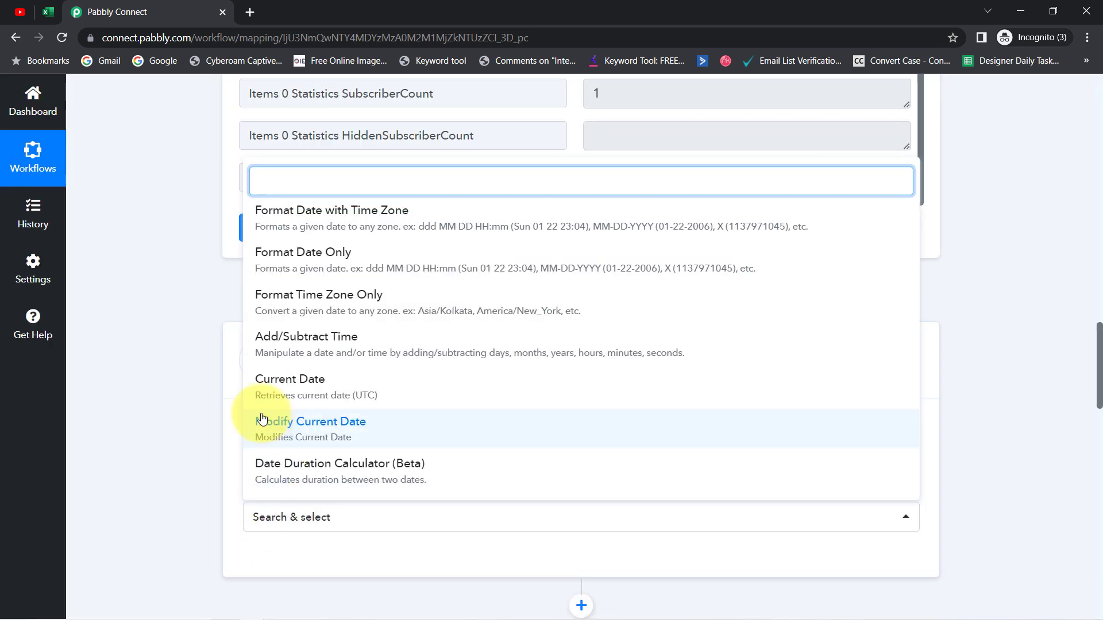
left_click(291, 384)
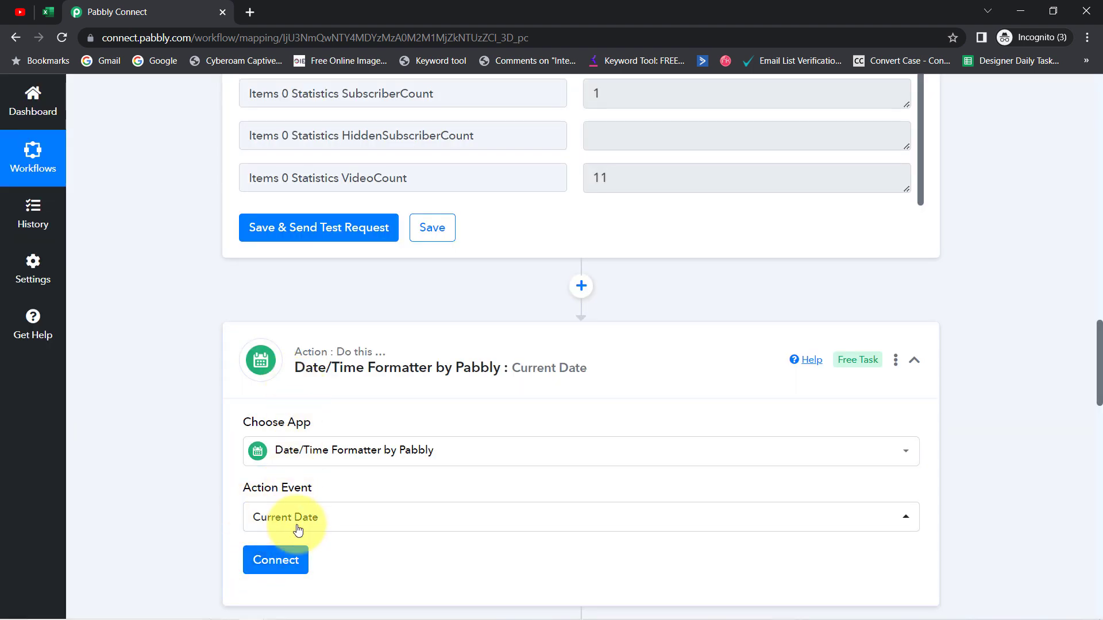
left_click(281, 560)
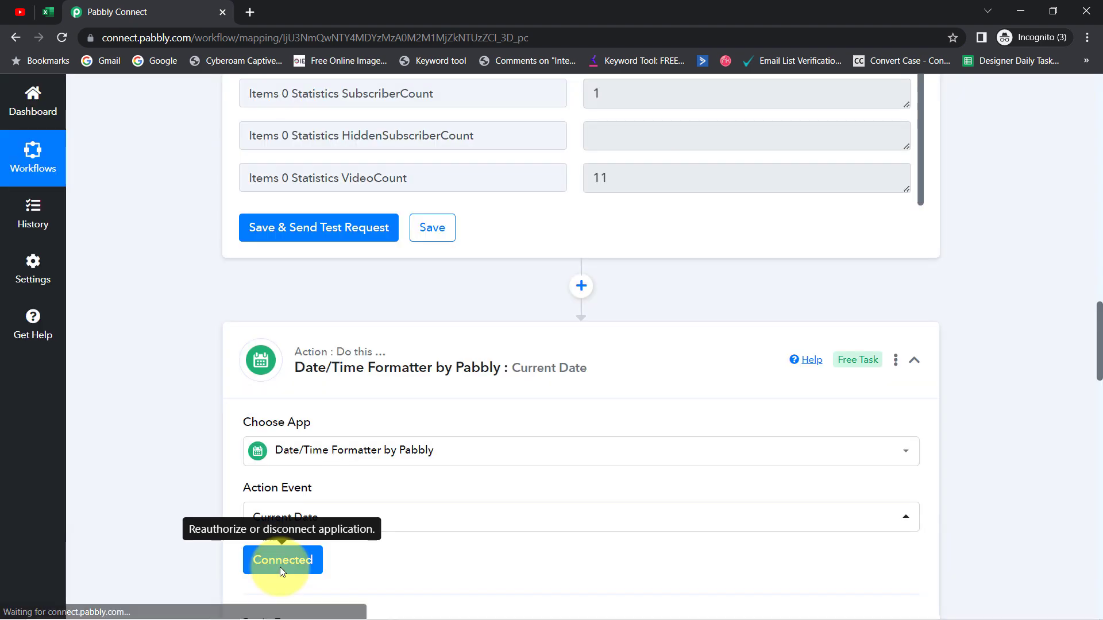
Step: Set the step's Basic Format to DD-MM-YYYY
left_click_drag(1100, 362, 1100, 412)
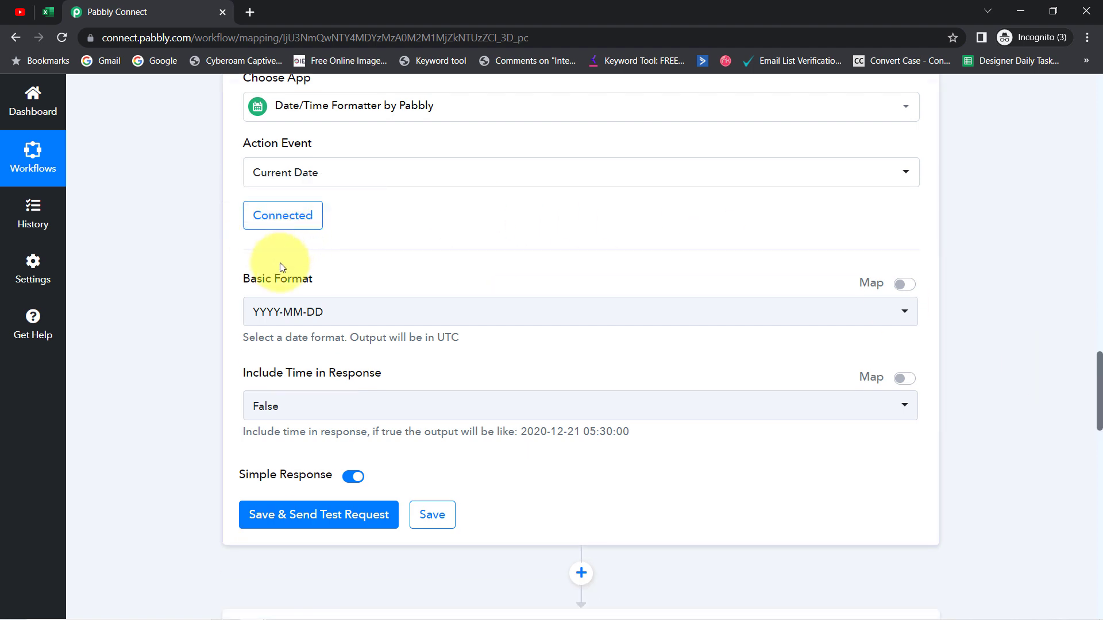
left_click_drag(251, 279, 320, 282)
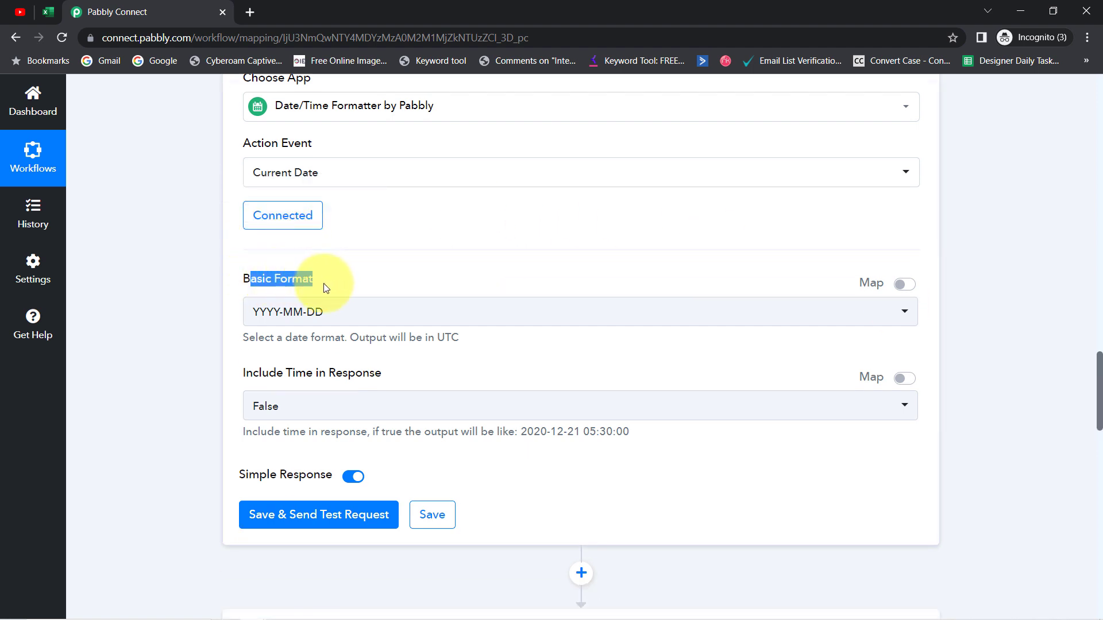
left_click_drag(254, 374, 369, 374)
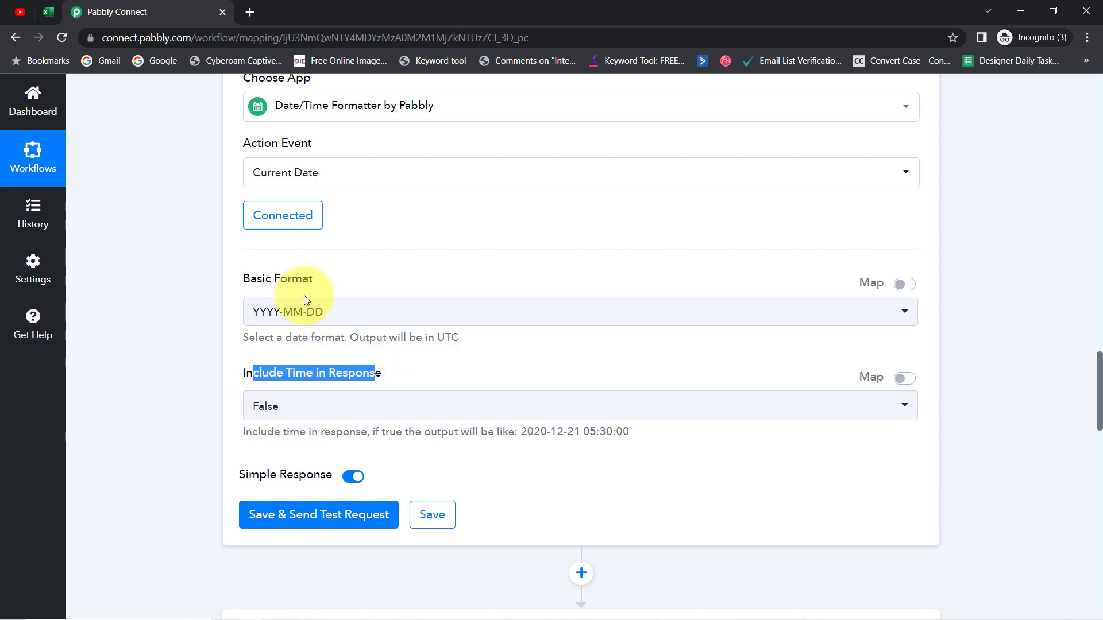
left_click(238, 410)
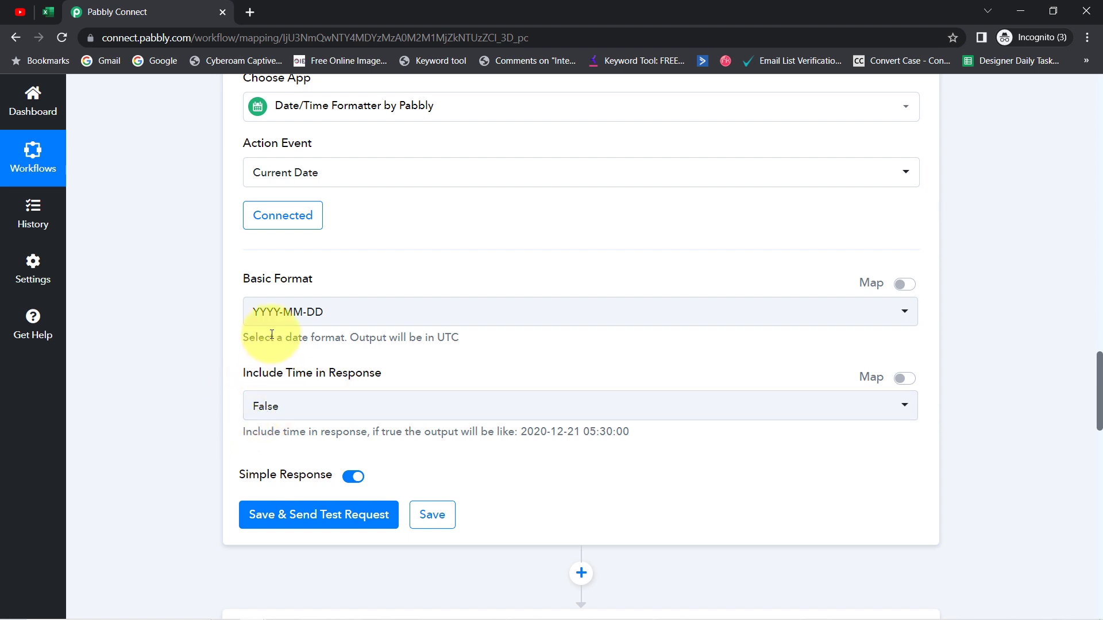
left_click(265, 313)
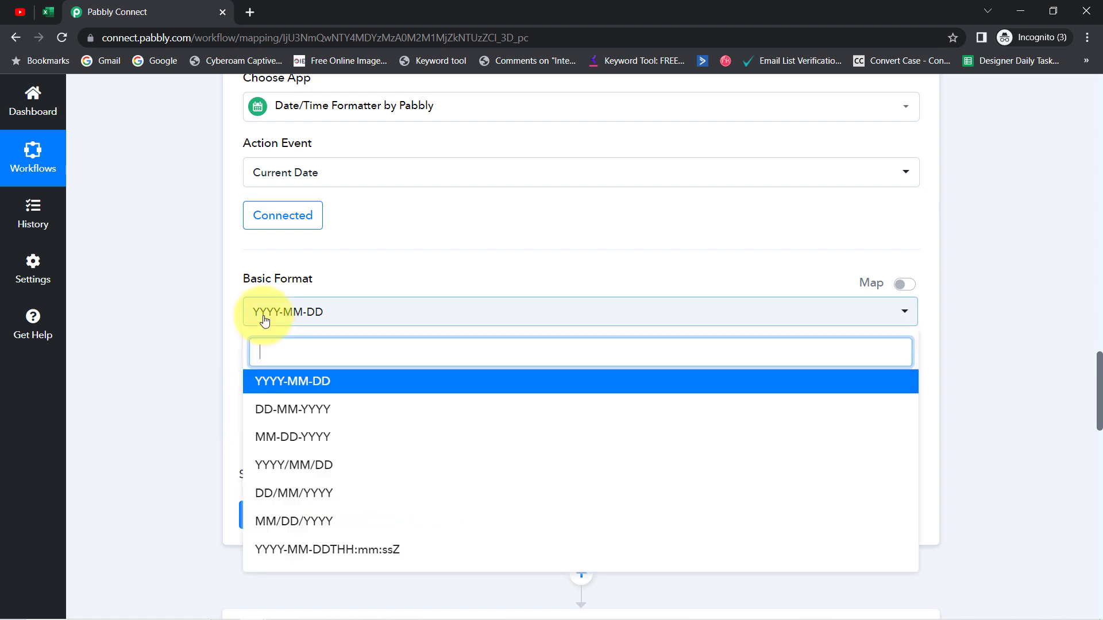
left_click(264, 410)
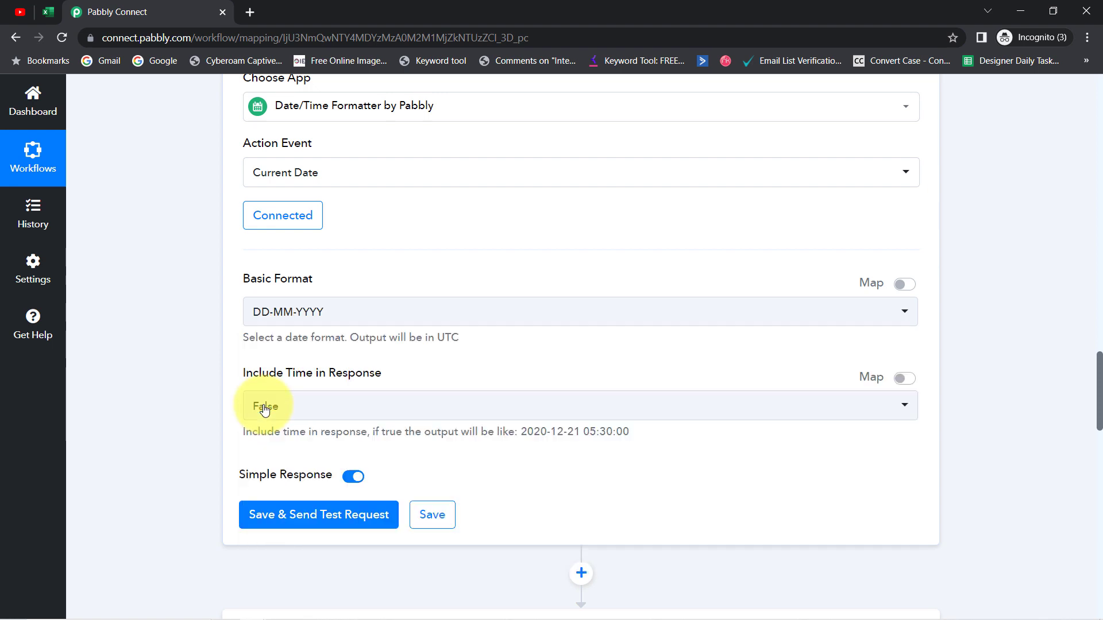
Step: Save and test the date step, confirming the returned Datetime 28-04-2023
left_click(256, 525)
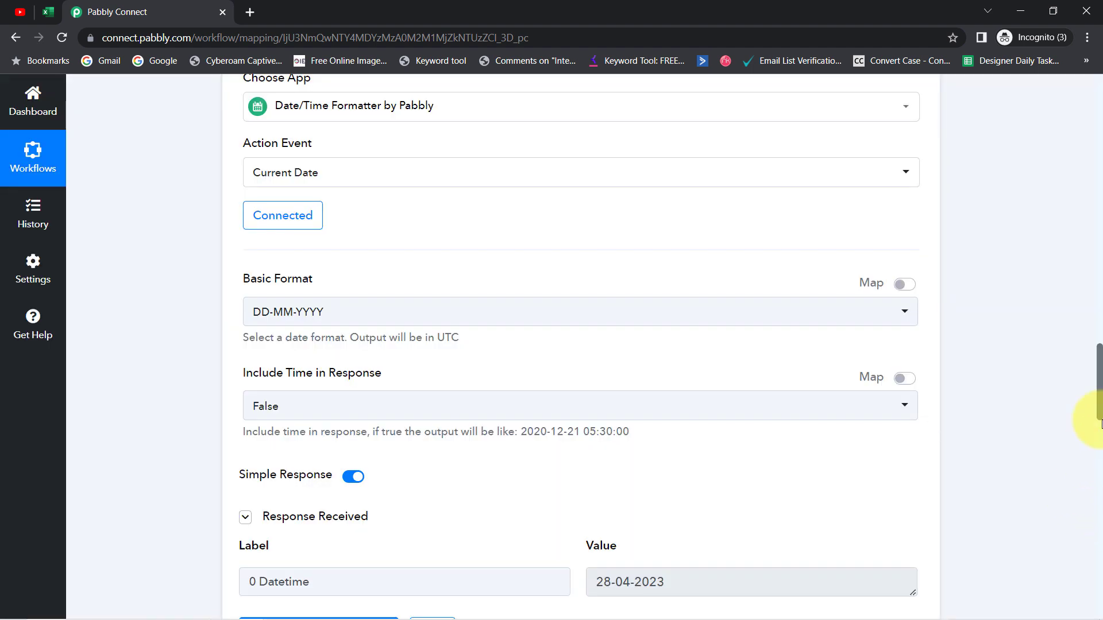
left_click_drag(1100, 381, 1098, 418)
left_click_drag(685, 321, 527, 312)
mouse_move(1095, 617)
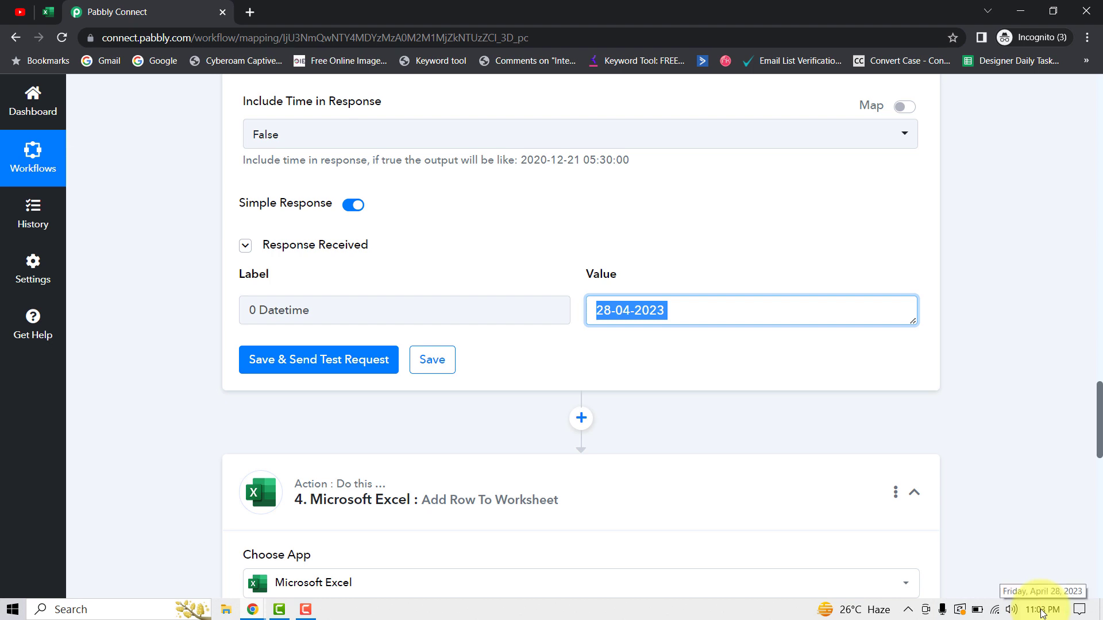
left_click(1007, 454)
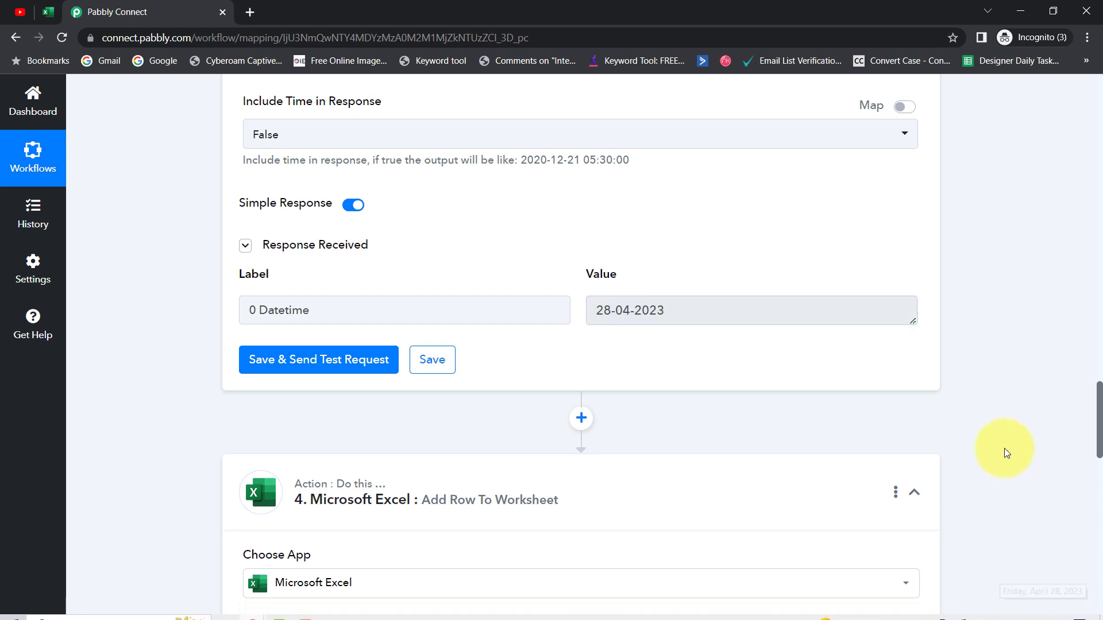
left_click_drag(597, 312, 694, 313)
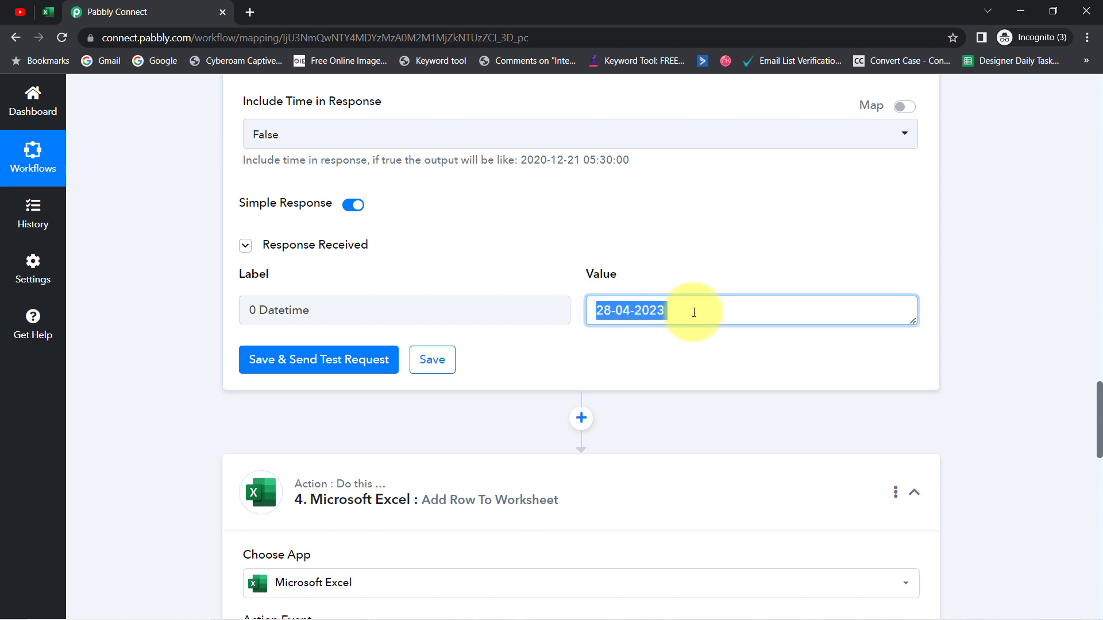
left_click(688, 266)
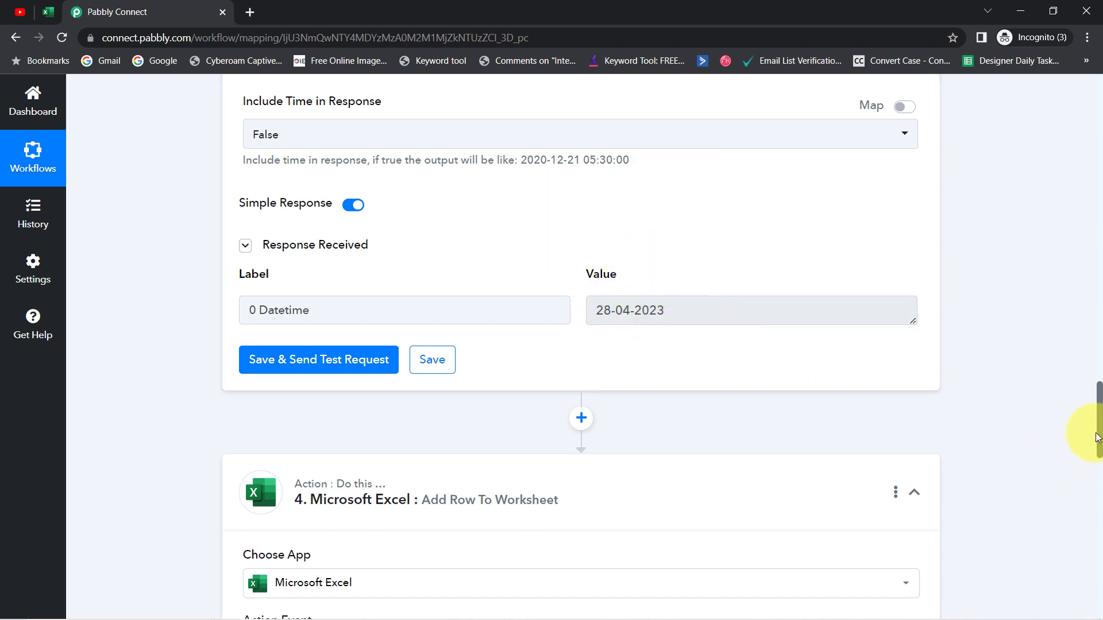
left_click_drag(1100, 432, 1099, 533)
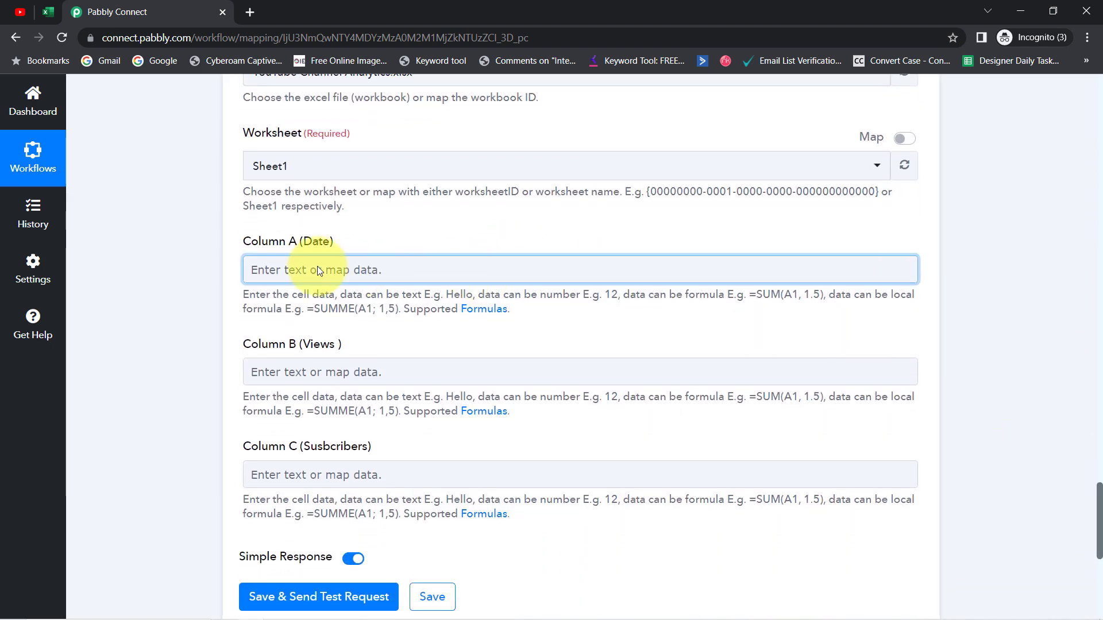
Step: Keep the existing Microsoft Excel connection and save it
left_click(272, 270)
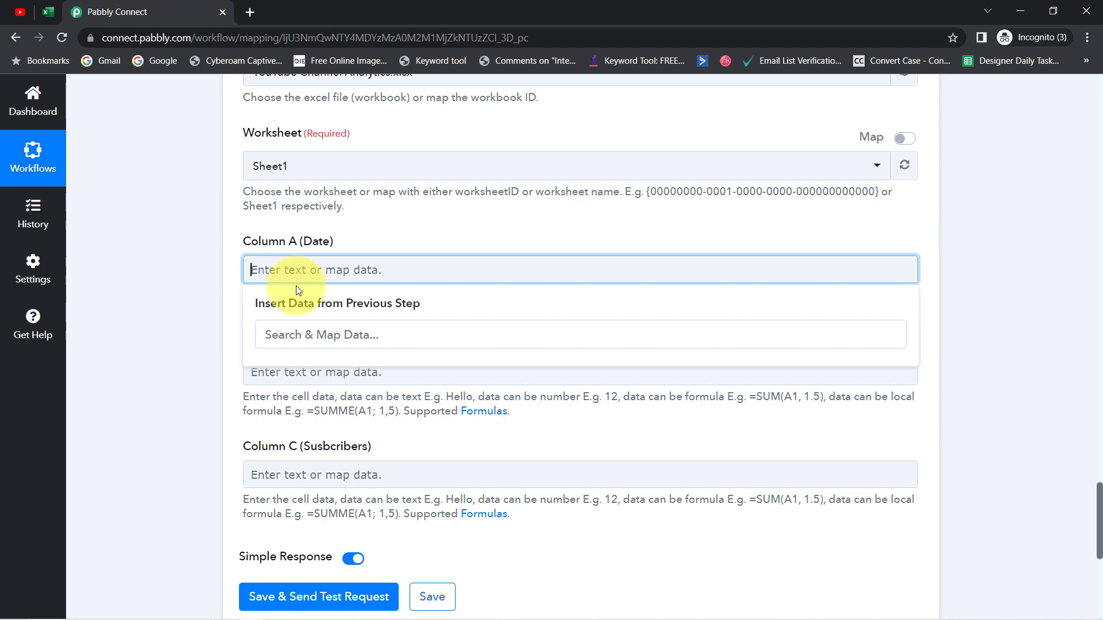
left_click(180, 308)
left_click_drag(1101, 511, 1078, 458)
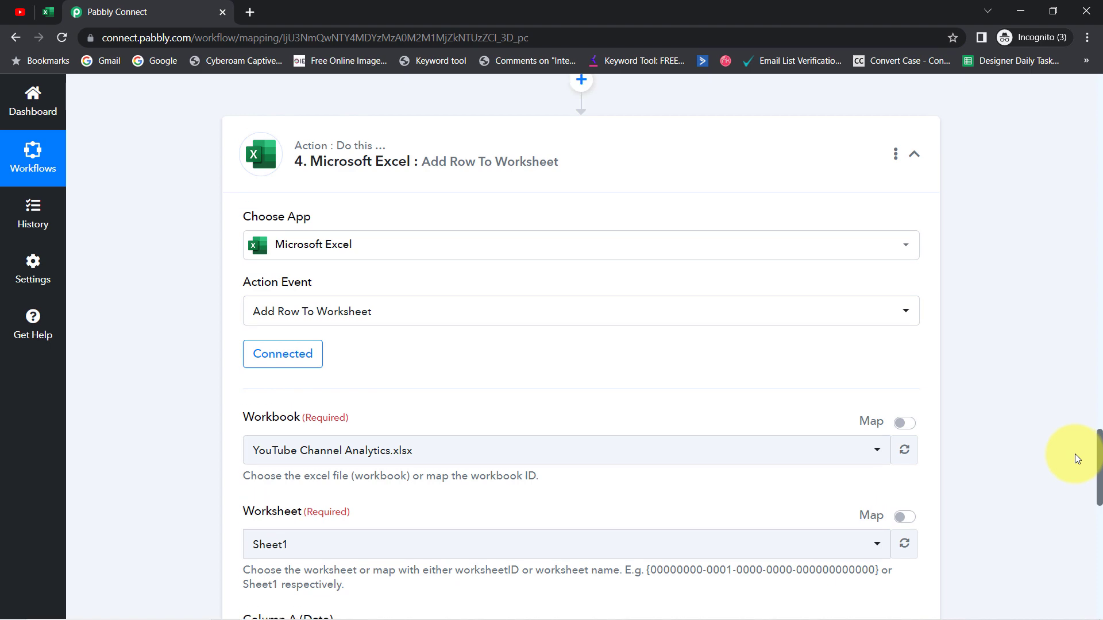
left_click(262, 356)
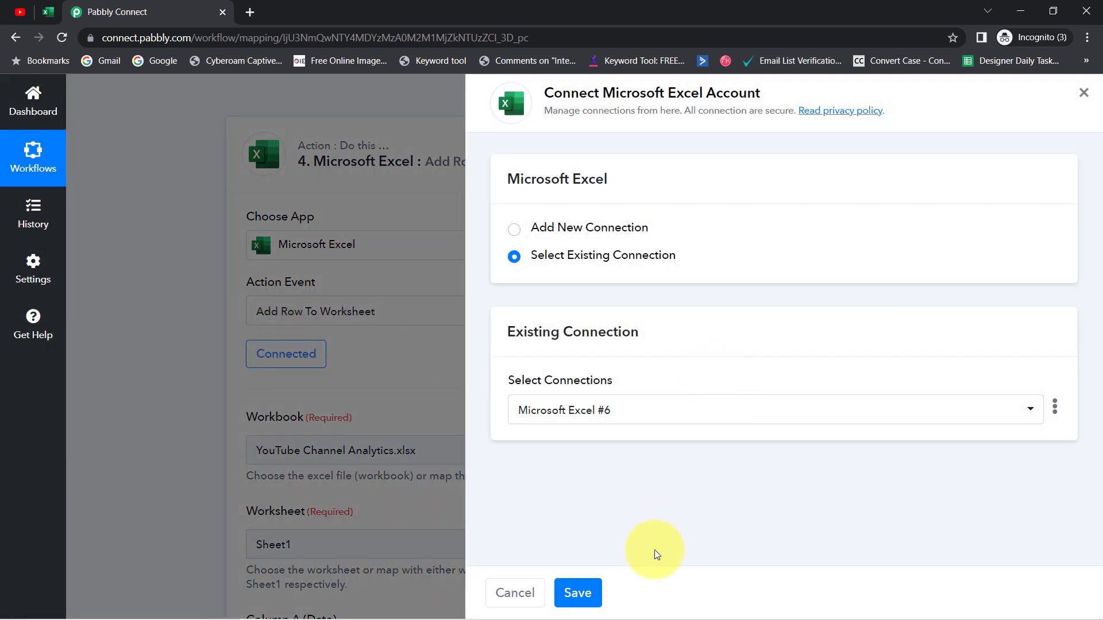
left_click(586, 589)
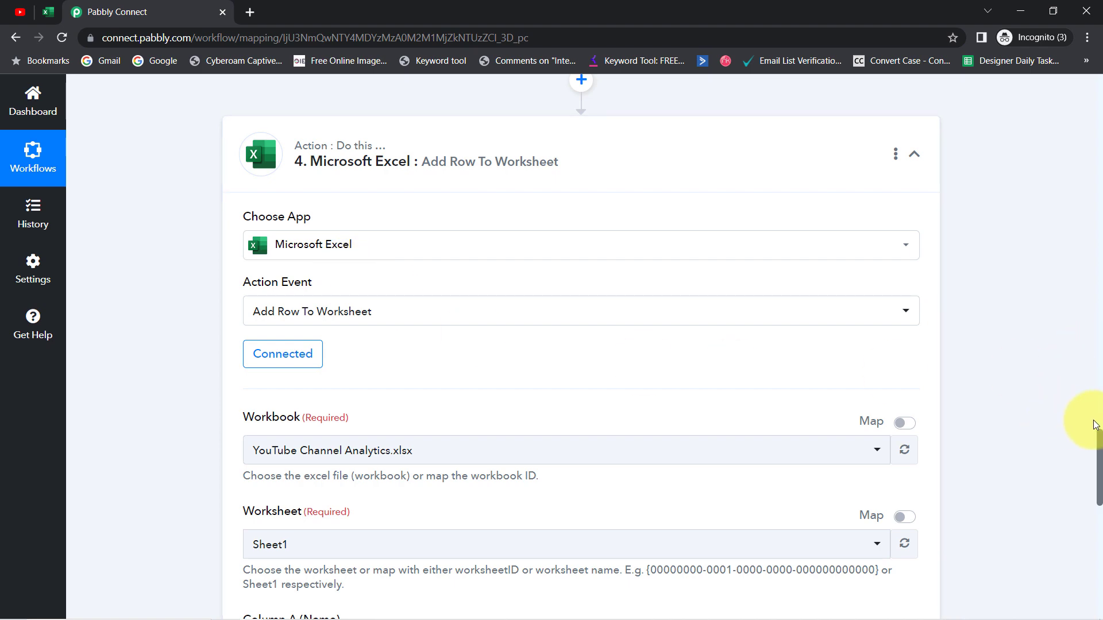
Step: Map Column A (Date) to the Date/Time Formatter's 0 Datetime value, 28-04-2023
left_click_drag(1099, 435, 1098, 508)
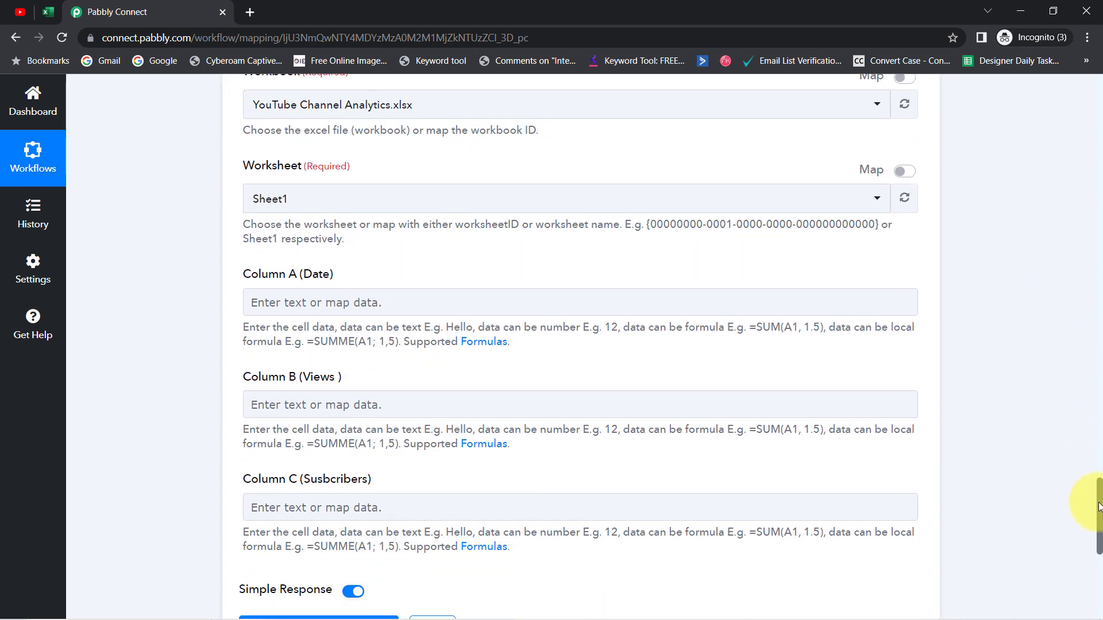
left_click(330, 303)
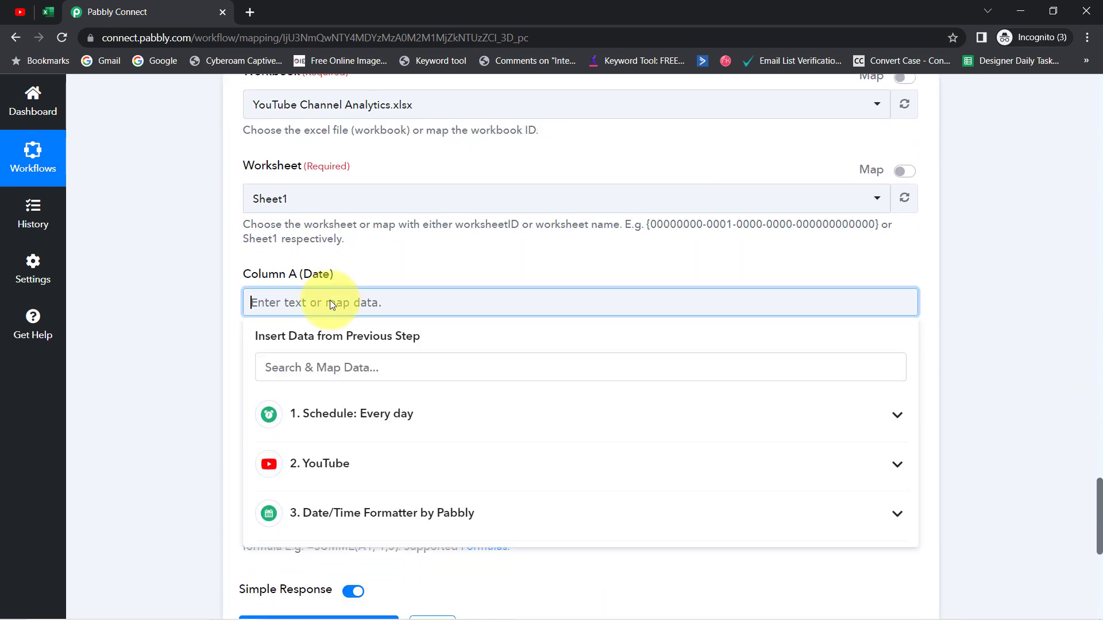
left_click(361, 519)
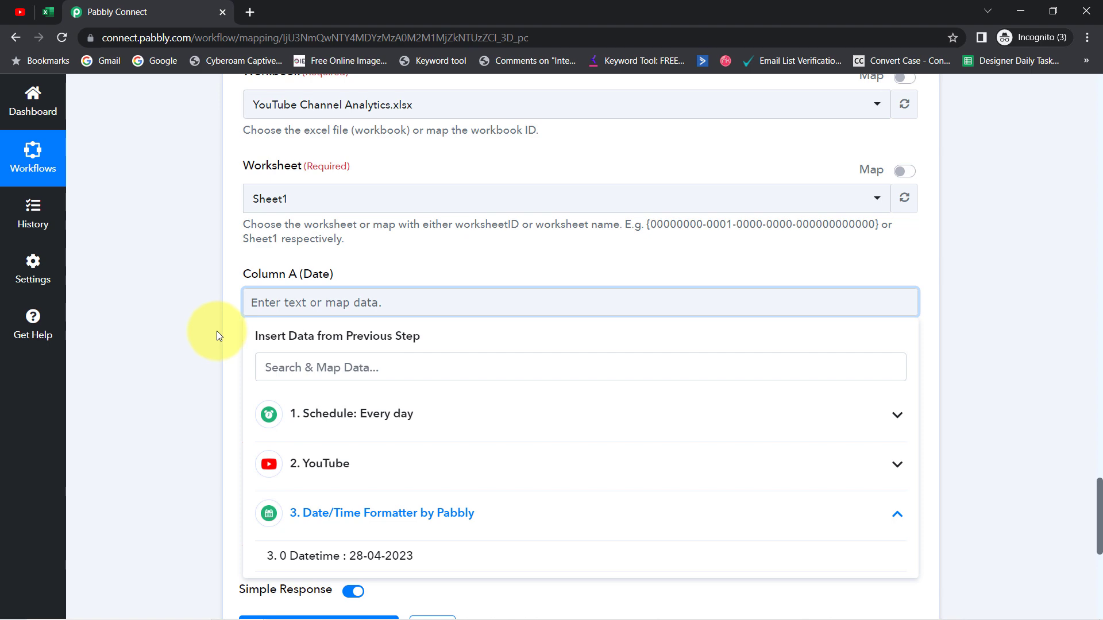
left_click(327, 556)
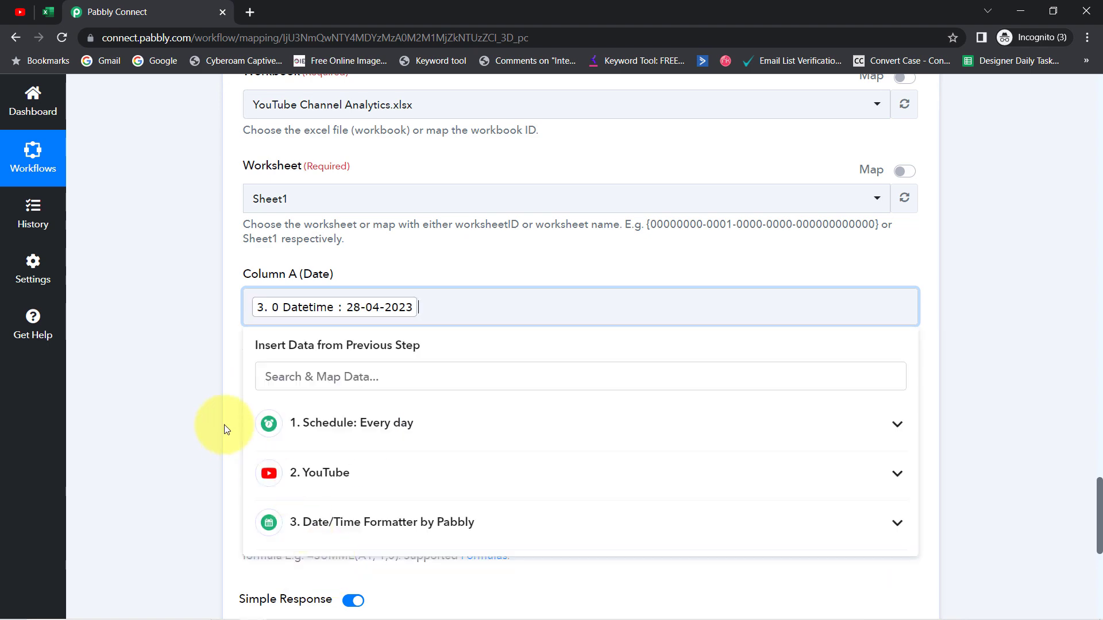
left_click(199, 398)
left_click_drag(1100, 524, 1100, 553)
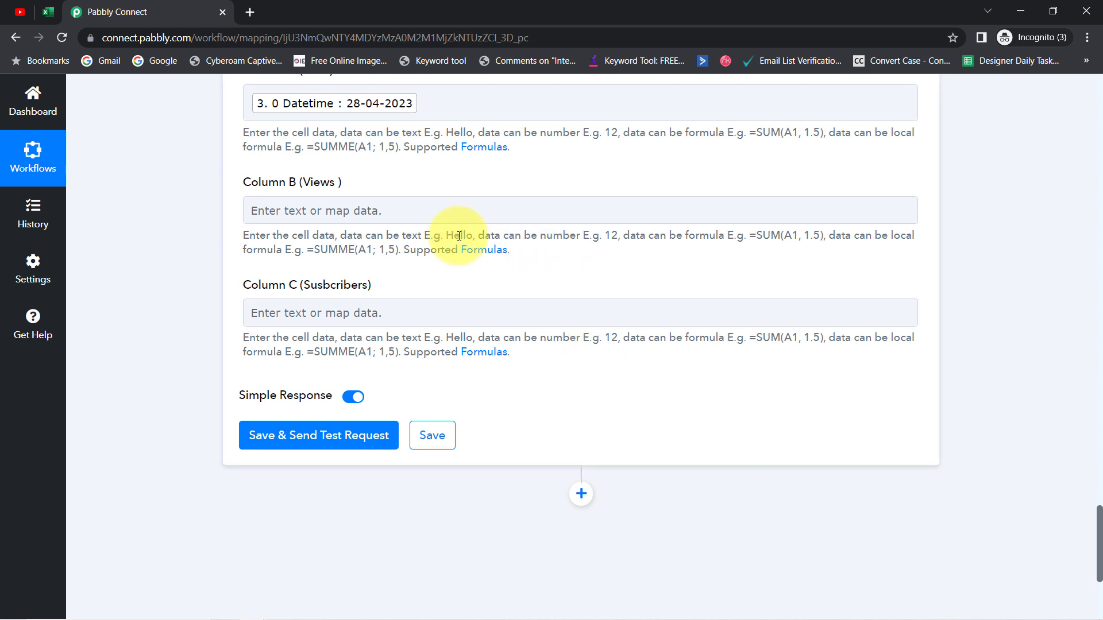
Step: Map Column B (Views) to the YouTube step's VideoCount value
left_click(371, 215)
left_click(310, 370)
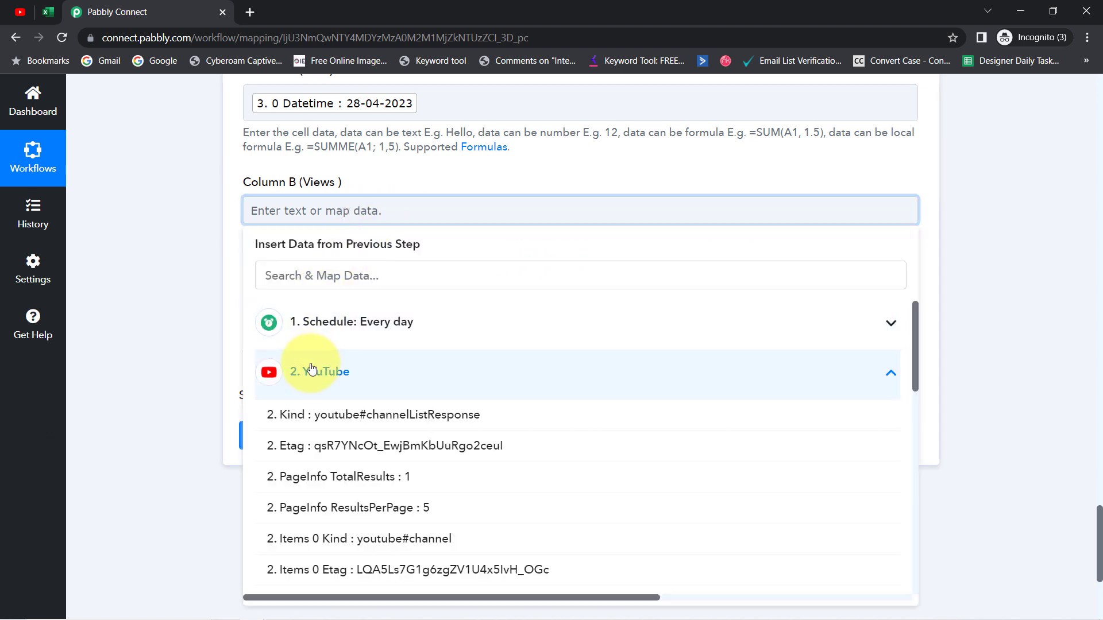
left_click_drag(915, 376, 885, 480)
scroll(886, 480, "down", 6)
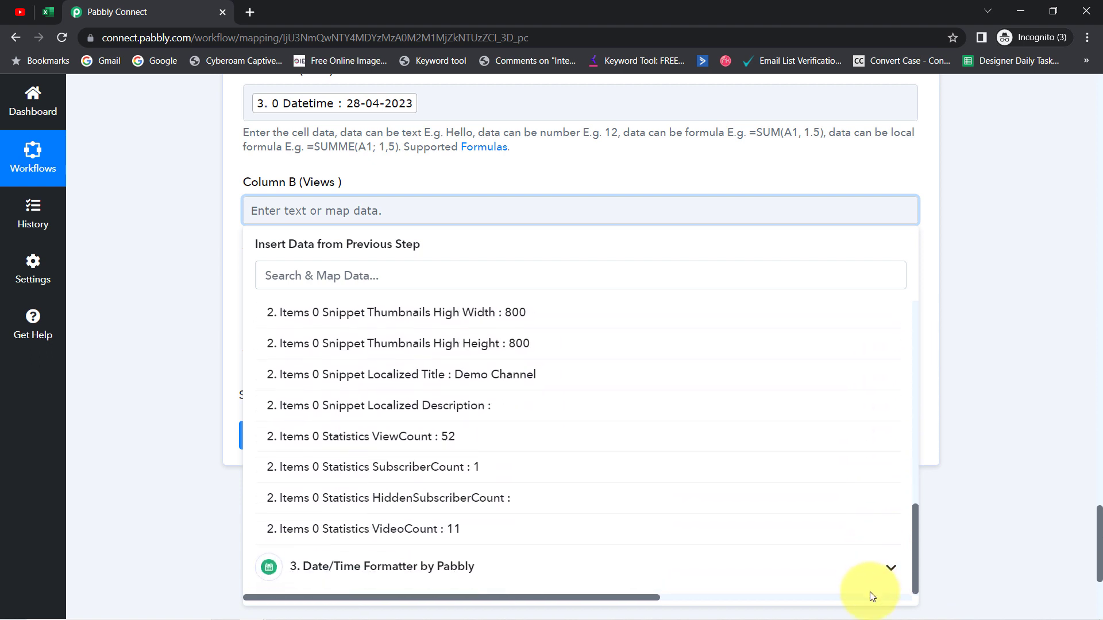
left_click(431, 530)
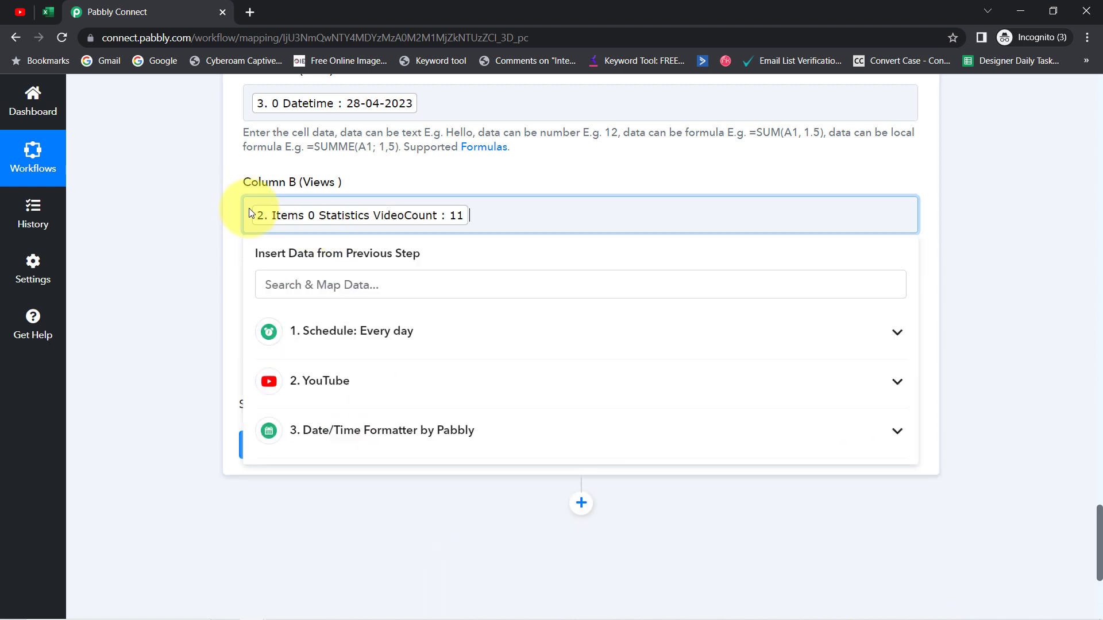
left_click(173, 206)
Step: Map Column C (Susbcribers) to Items 0 Statistics SubscriberCount, found by searching 'sub'
left_click(310, 324)
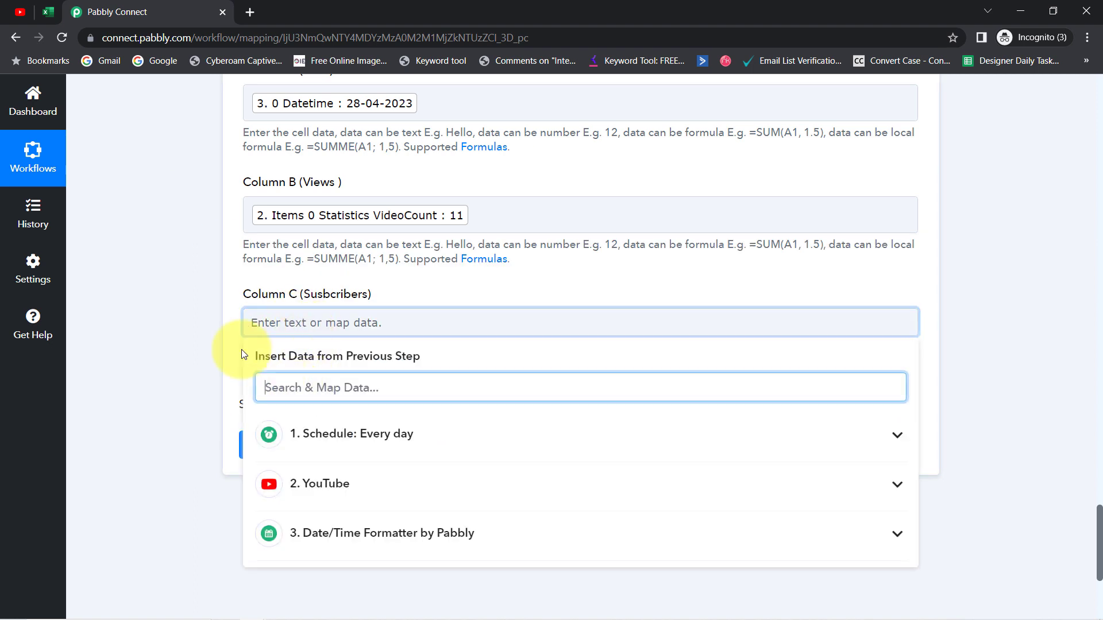
type("sub")
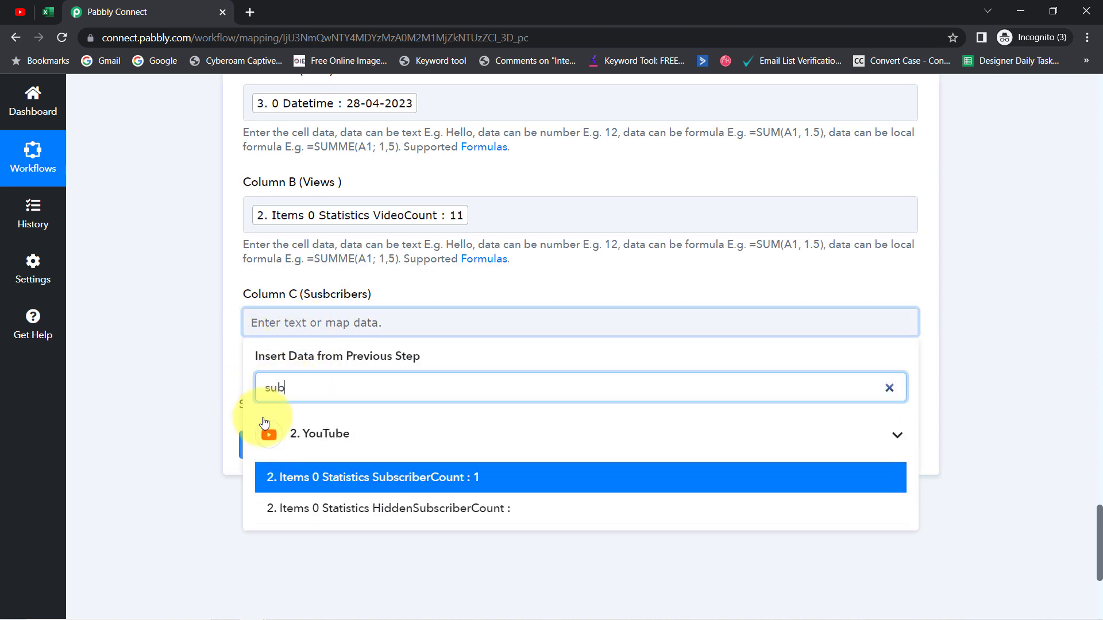
left_click(295, 478)
left_click(174, 301)
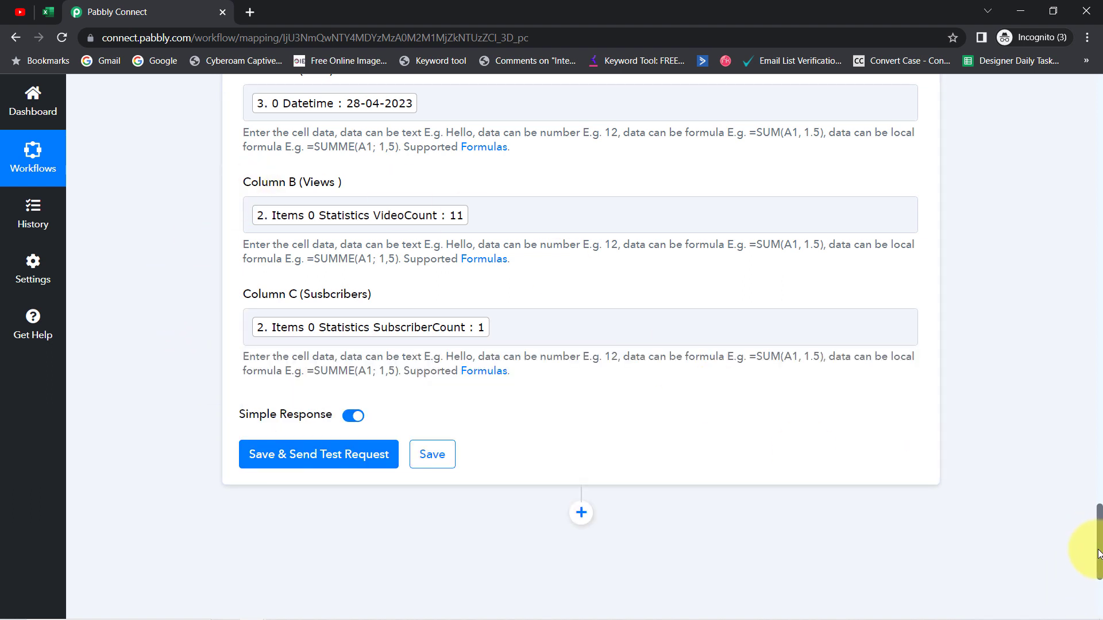
scroll(1099, 551, "up", 3)
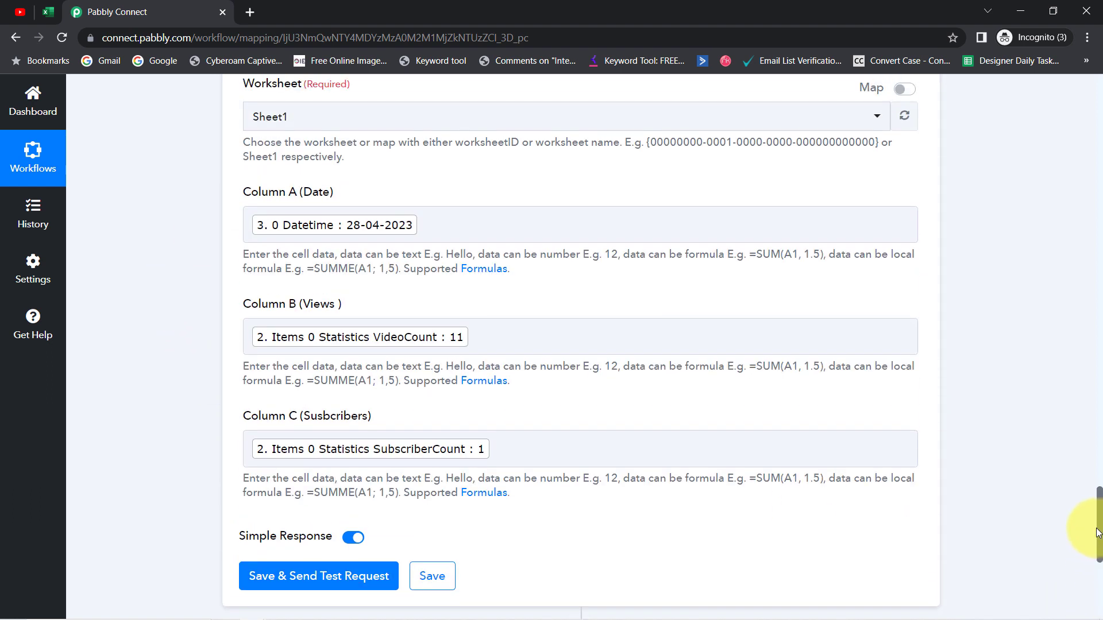
scroll(1094, 549, "down", 2)
scroll(1095, 551, "down", 1)
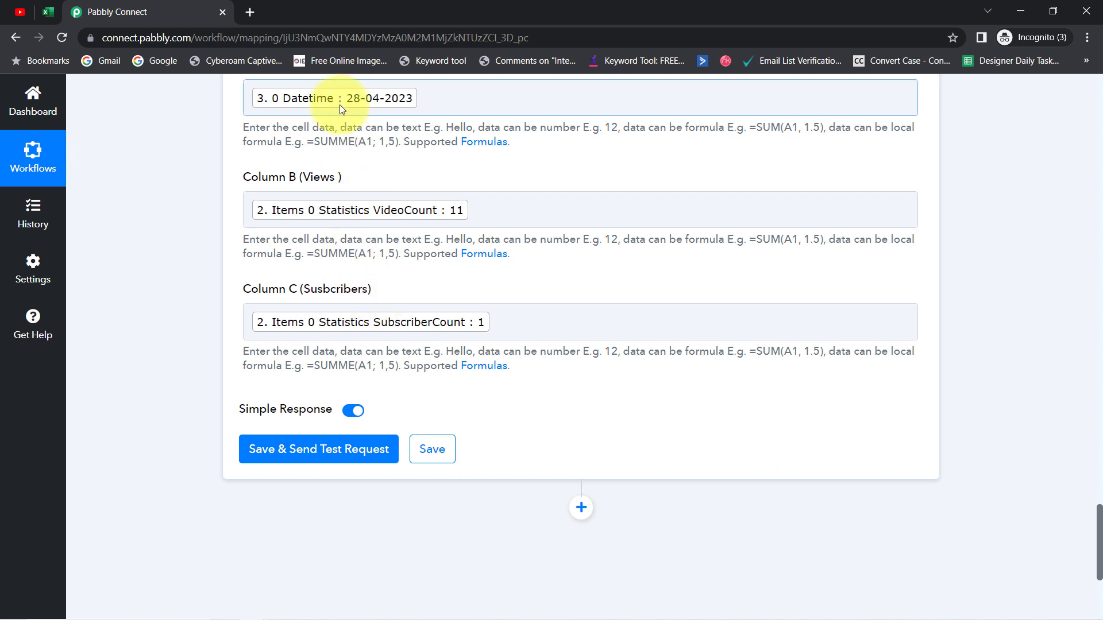
Step: Remove stray characters from Column A, then save and test the row, returning 28-04-2023, 11 and 1
left_click(482, 106)
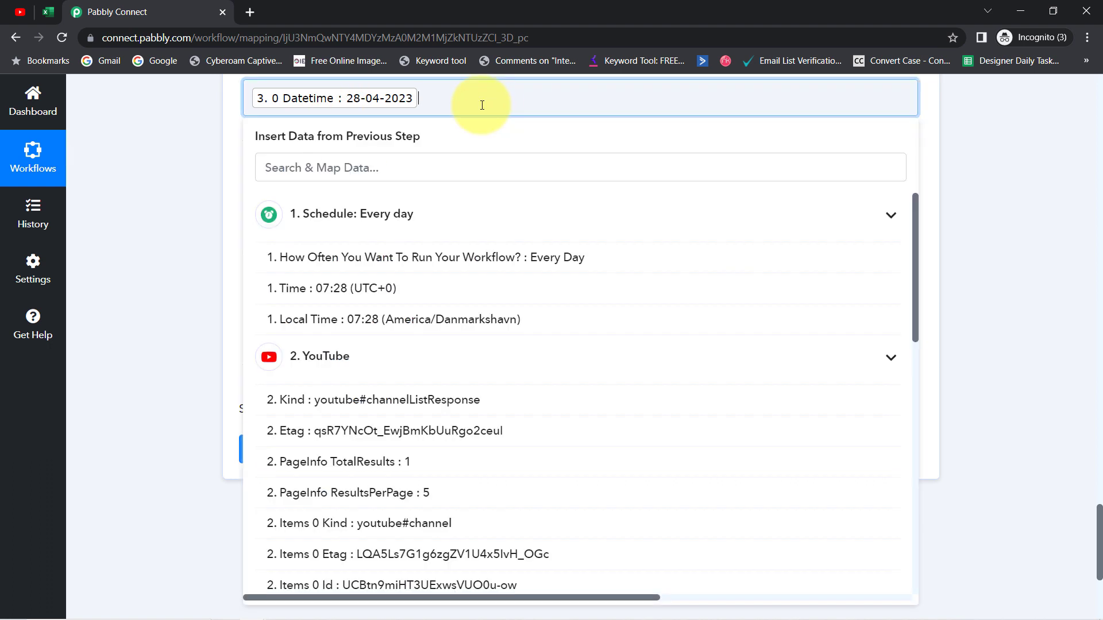
type("gggggggg")
left_click_drag(451, 104, 475, 128)
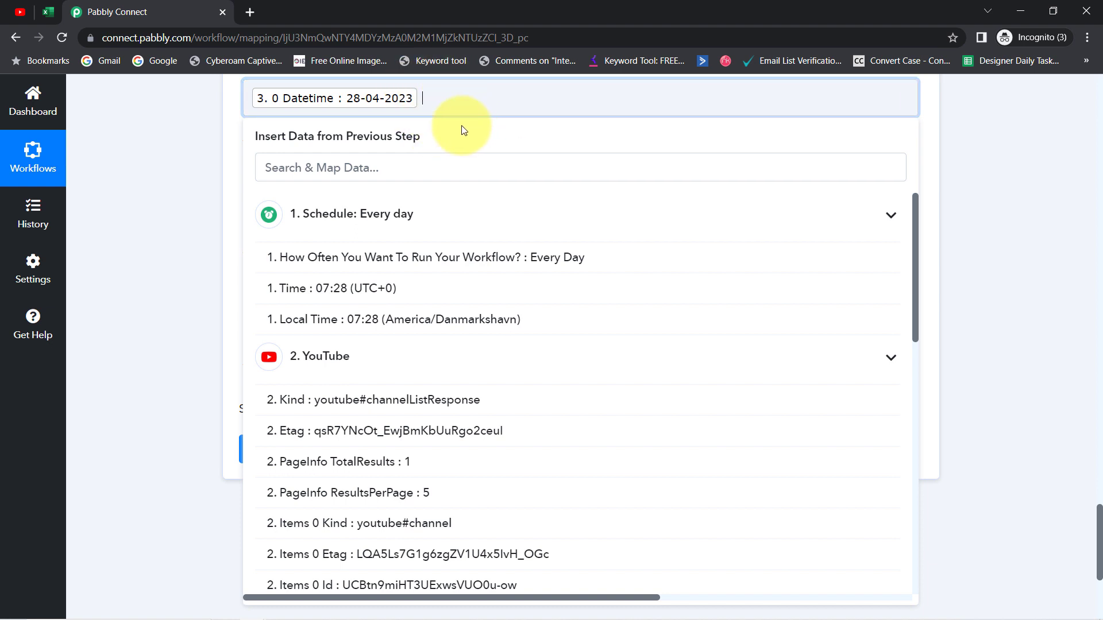
left_click(206, 199)
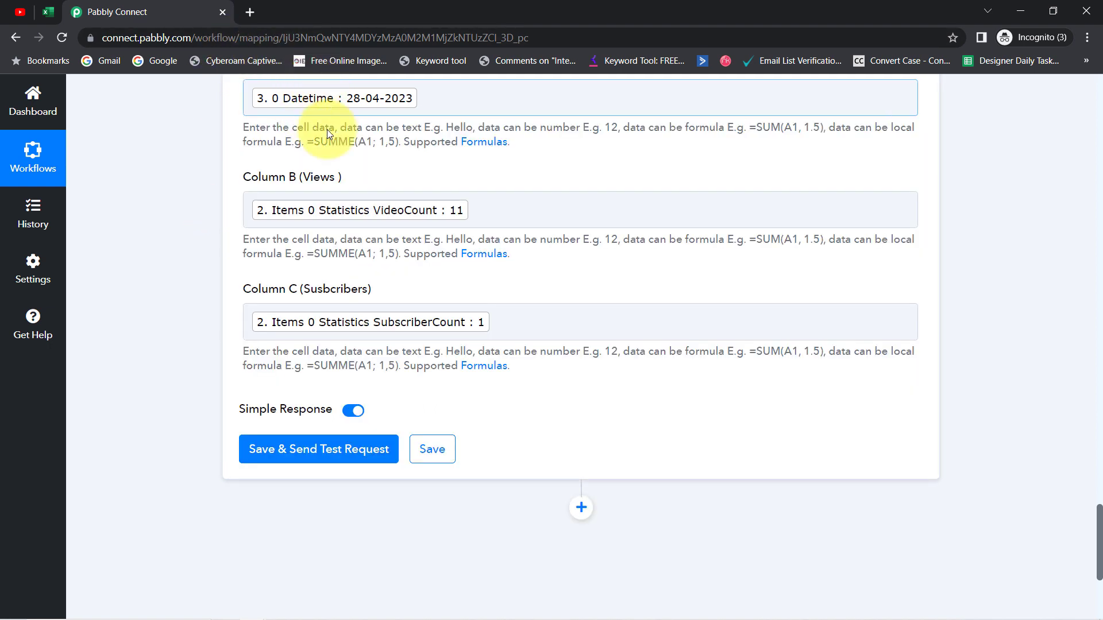
left_click(405, 110)
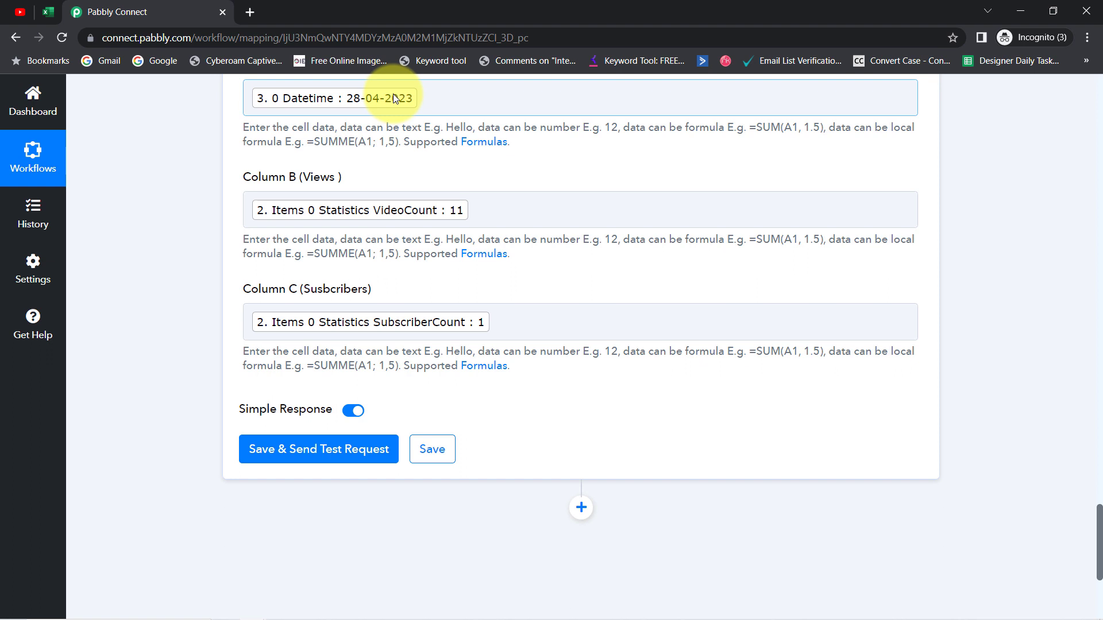
left_click(296, 454)
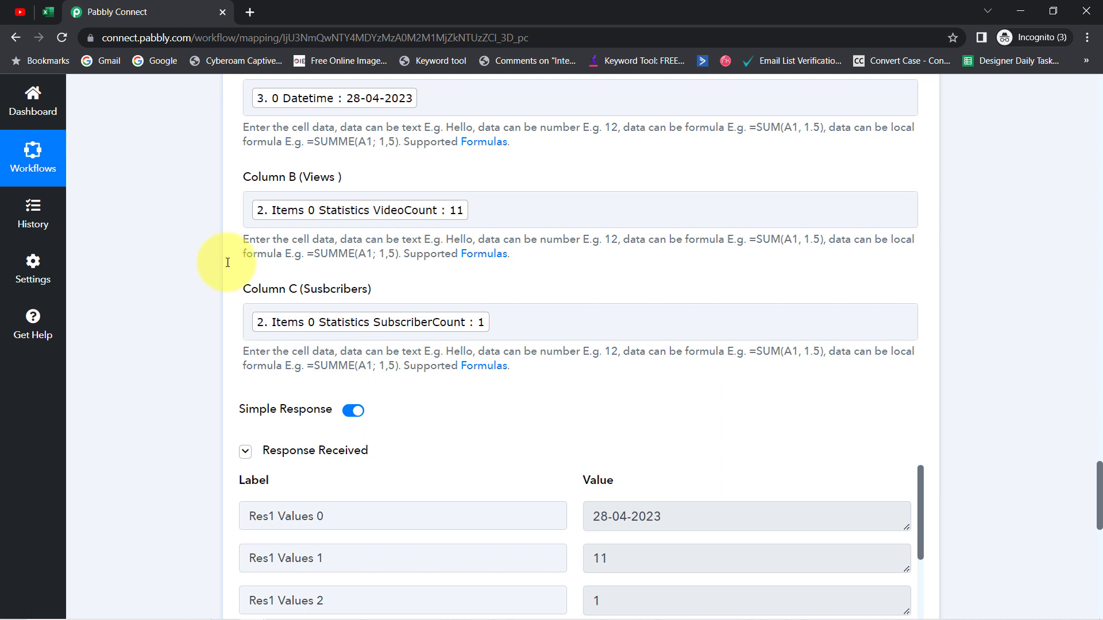
left_click(47, 19)
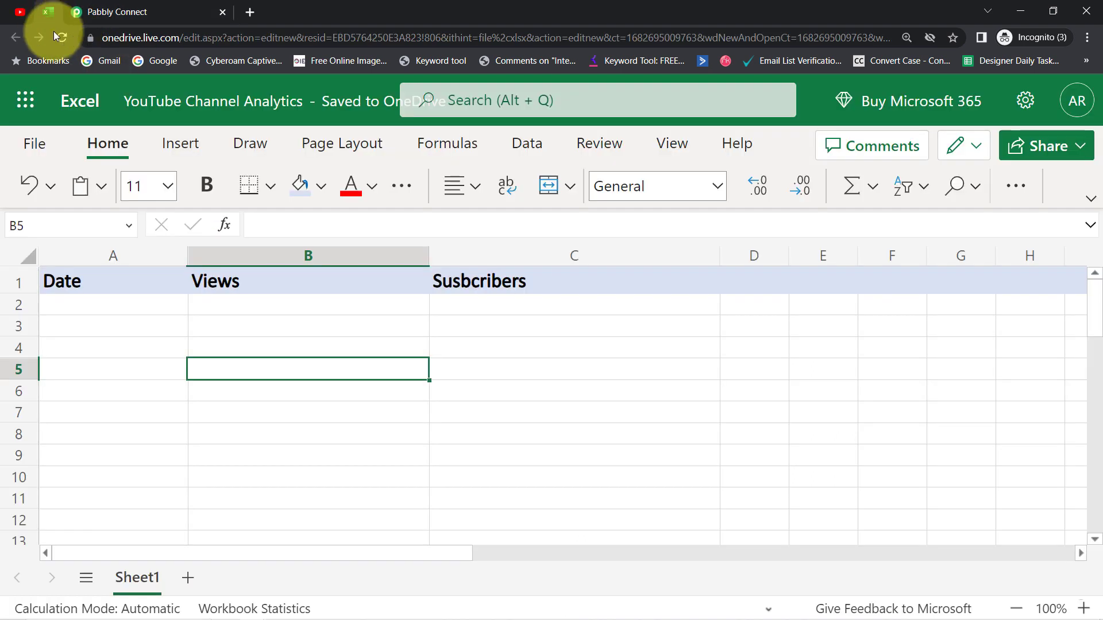
Step: Reload the workbook and verify row 2 holds 28-04-2023, 11 and 1, zoomed to 175%
left_click(60, 36)
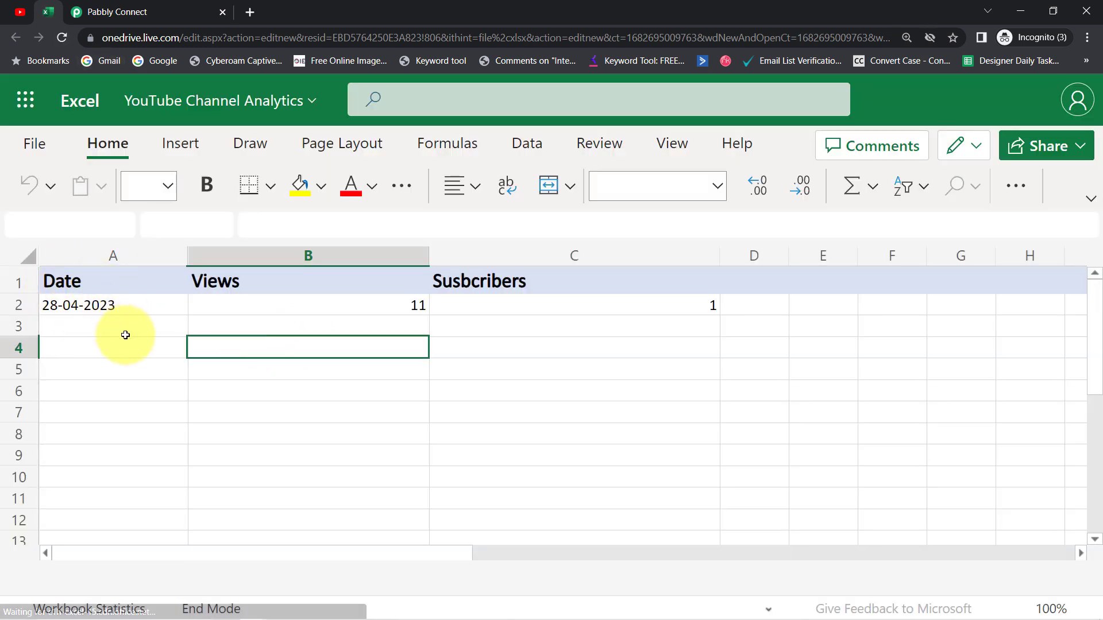
left_click(352, 310)
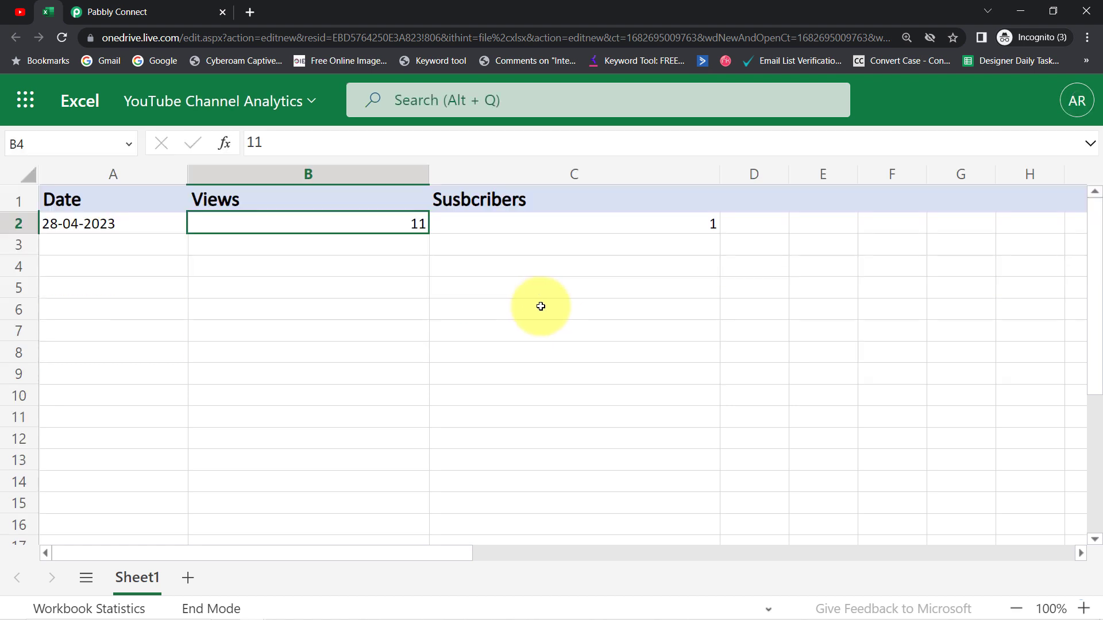
left_click(540, 225)
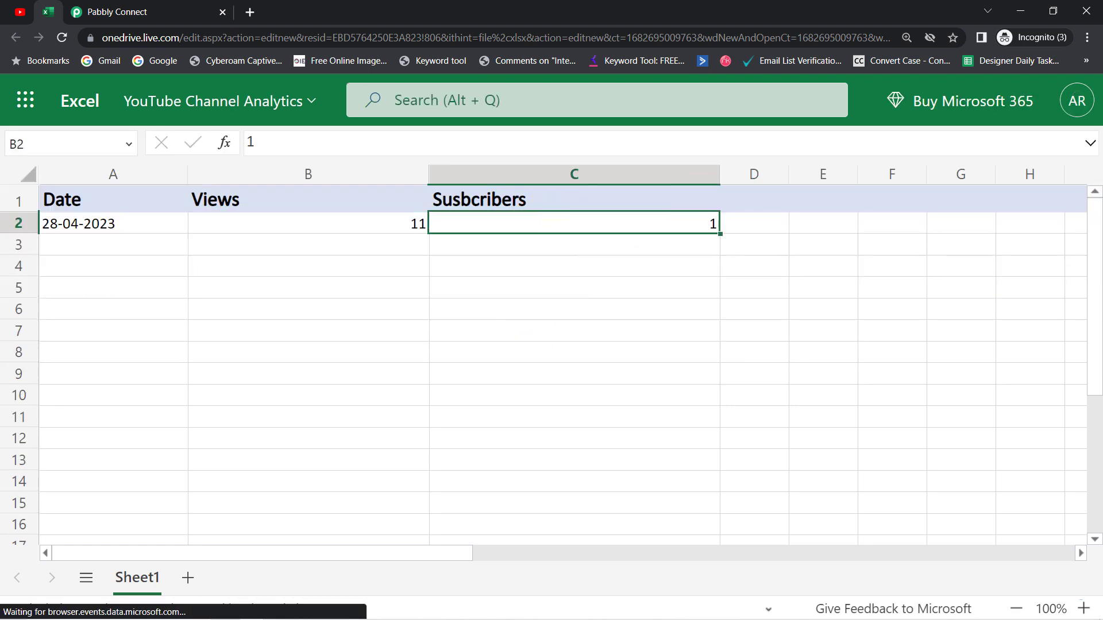
left_click(1087, 39)
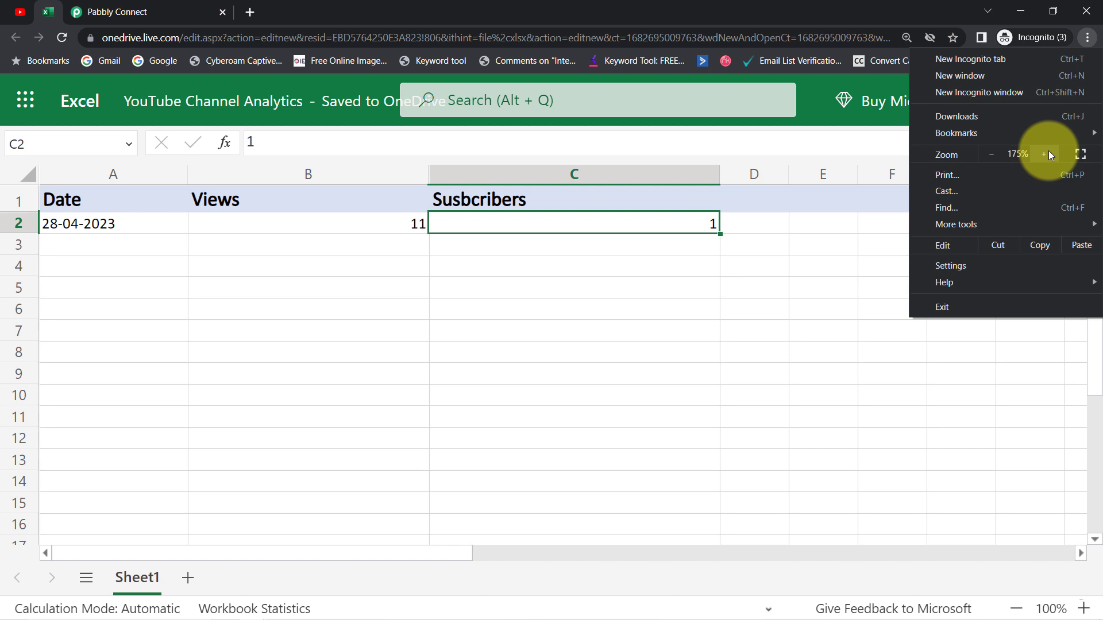
left_click(1045, 154)
left_click(388, 309)
left_click(388, 309)
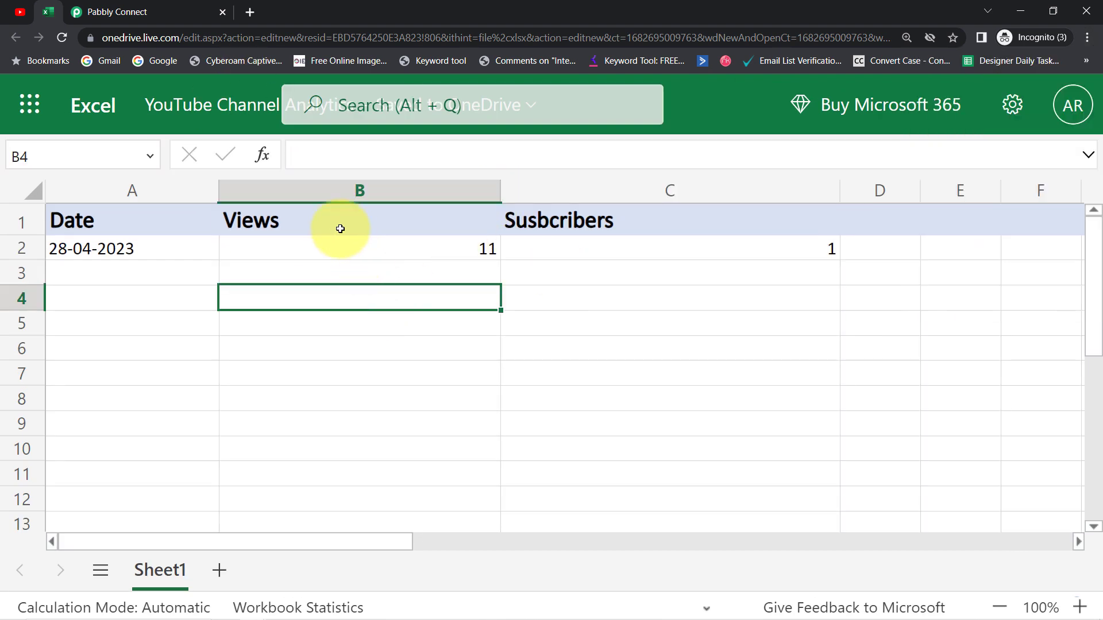
left_click(97, 12)
left_click_drag(1100, 489, 1087, 82)
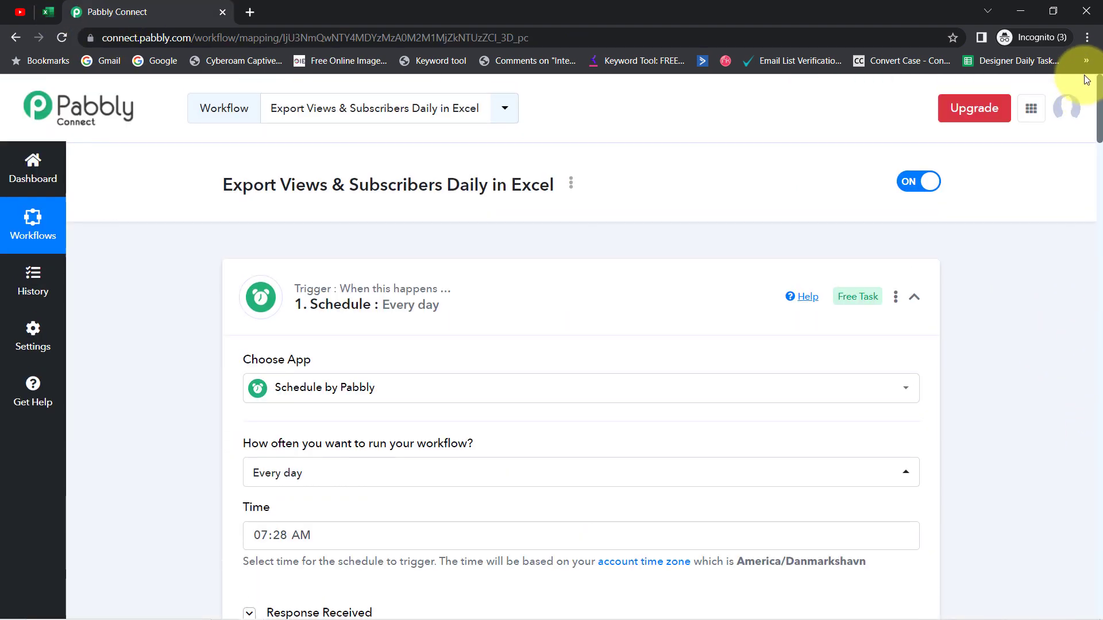
Step: Collapse the Schedule, YouTube and Microsoft Excel step panels, briefly reviewing the Schedule settings
left_click(396, 298)
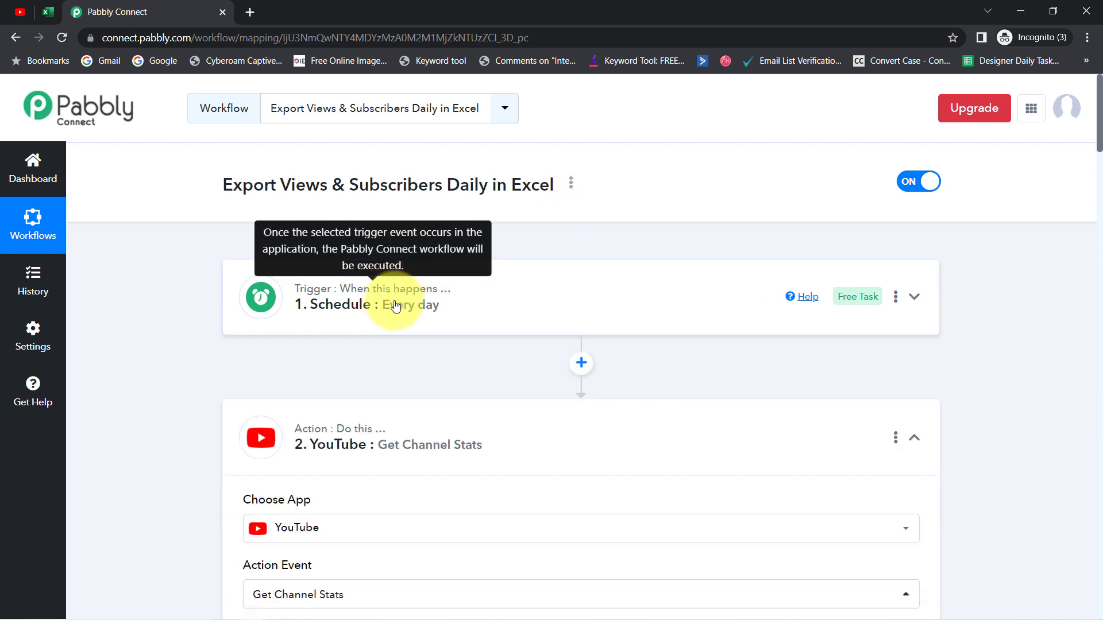
left_click(338, 462)
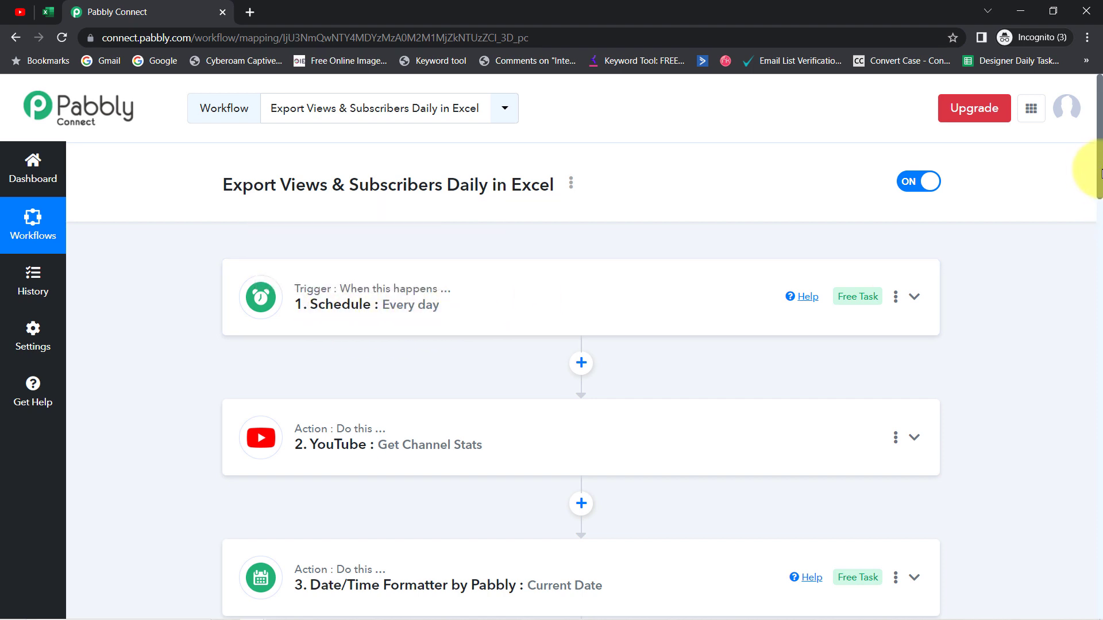
scroll(1097, 178, "down", 2)
left_click(455, 189)
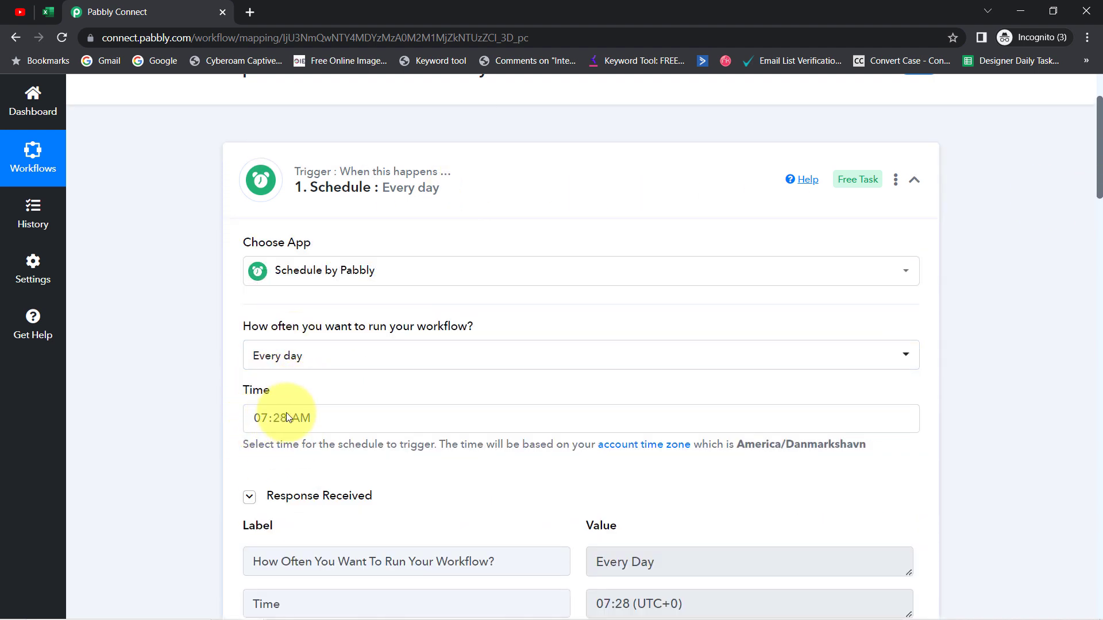
left_click(398, 189)
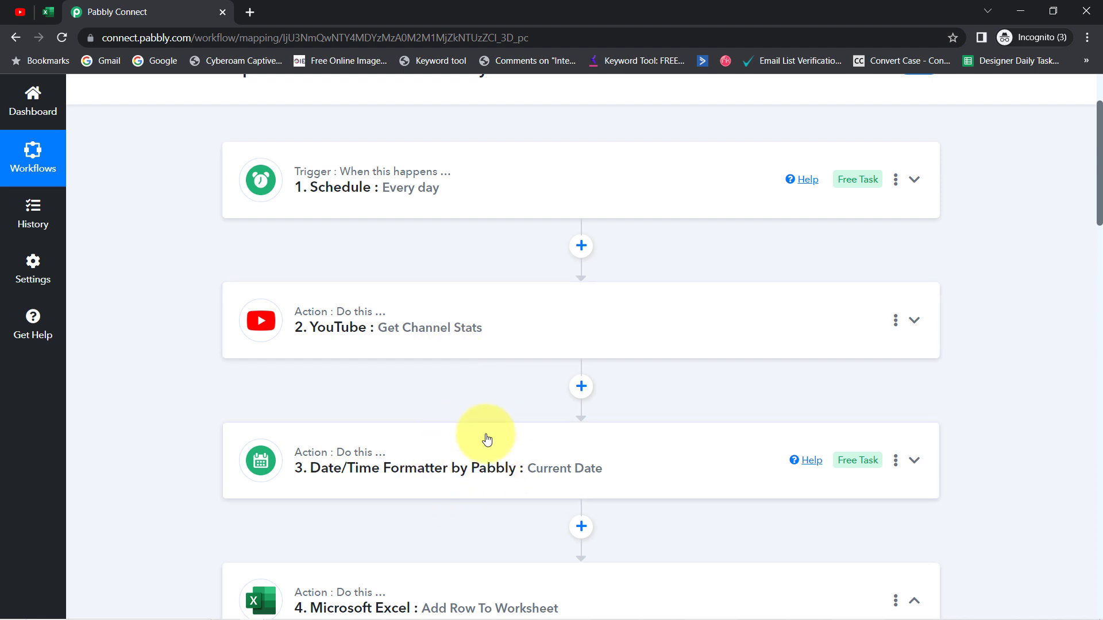
scroll(1084, 184, "down", 7)
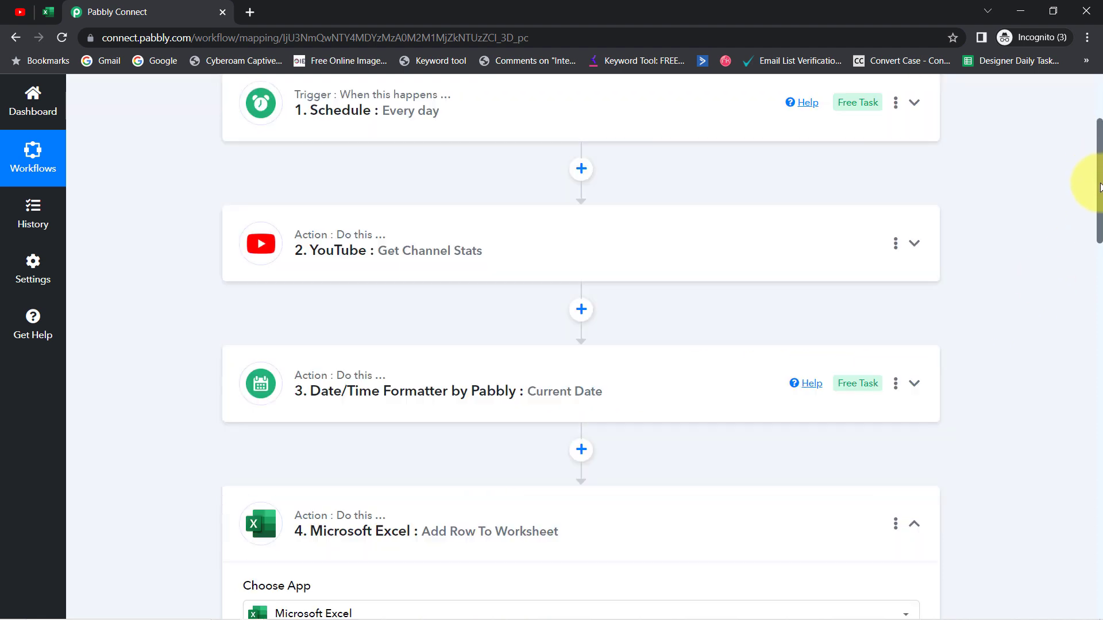
left_click_drag(1101, 264, 1077, 234)
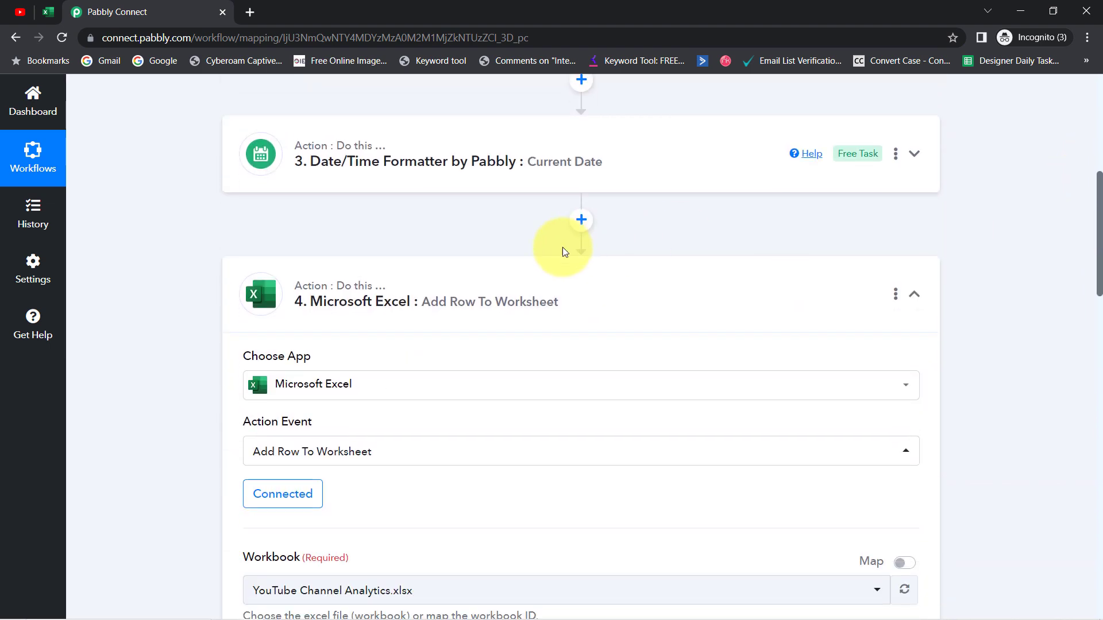
left_click(645, 285)
left_click_drag(1099, 311, 1084, 98)
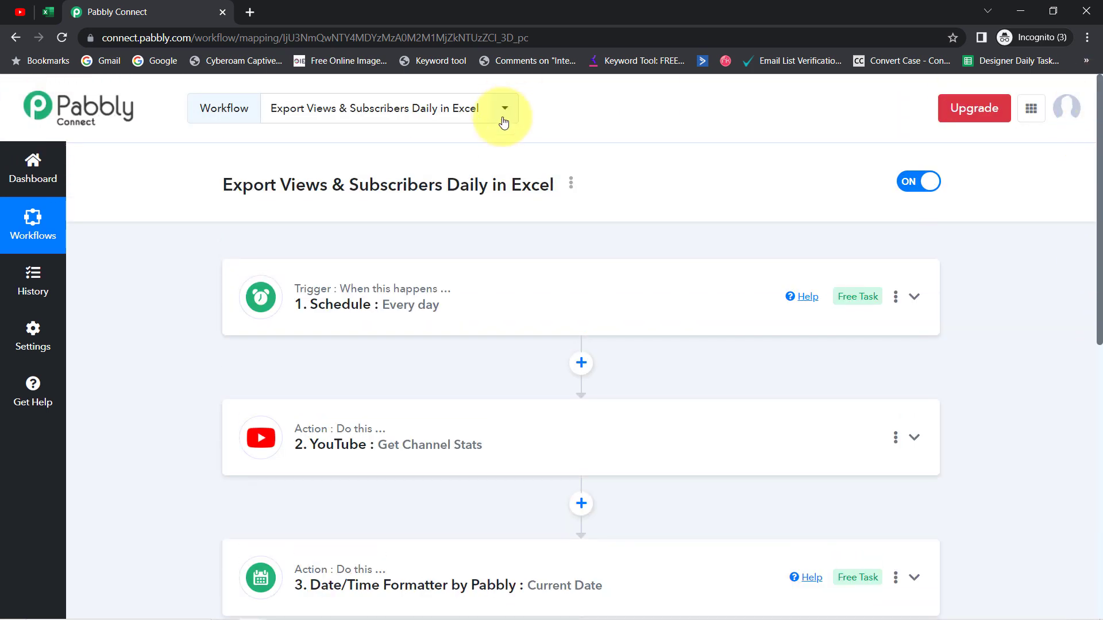
Step: Copy the workflow's share link via the three-dot menu's Share option, then close the dialog
left_click(571, 184)
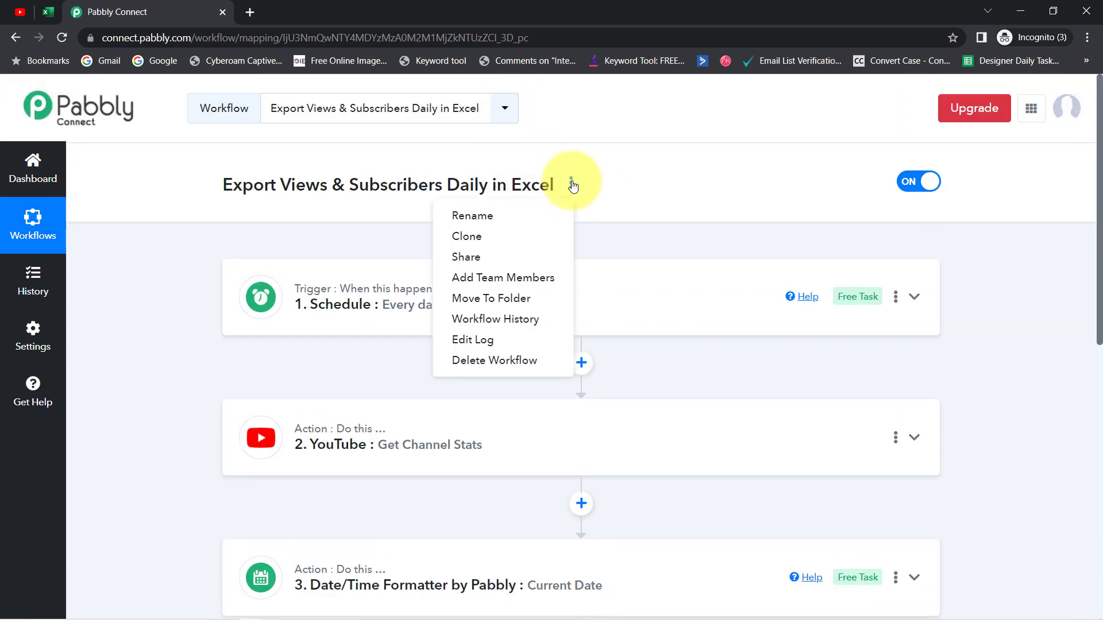
left_click(488, 253)
left_click(740, 355)
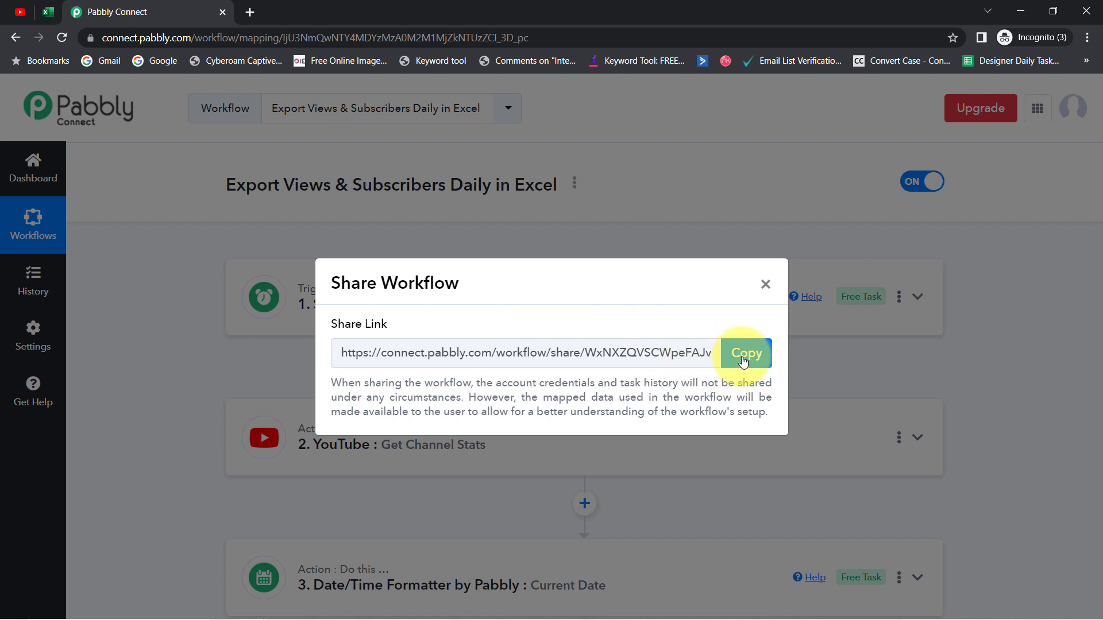
left_click(742, 359)
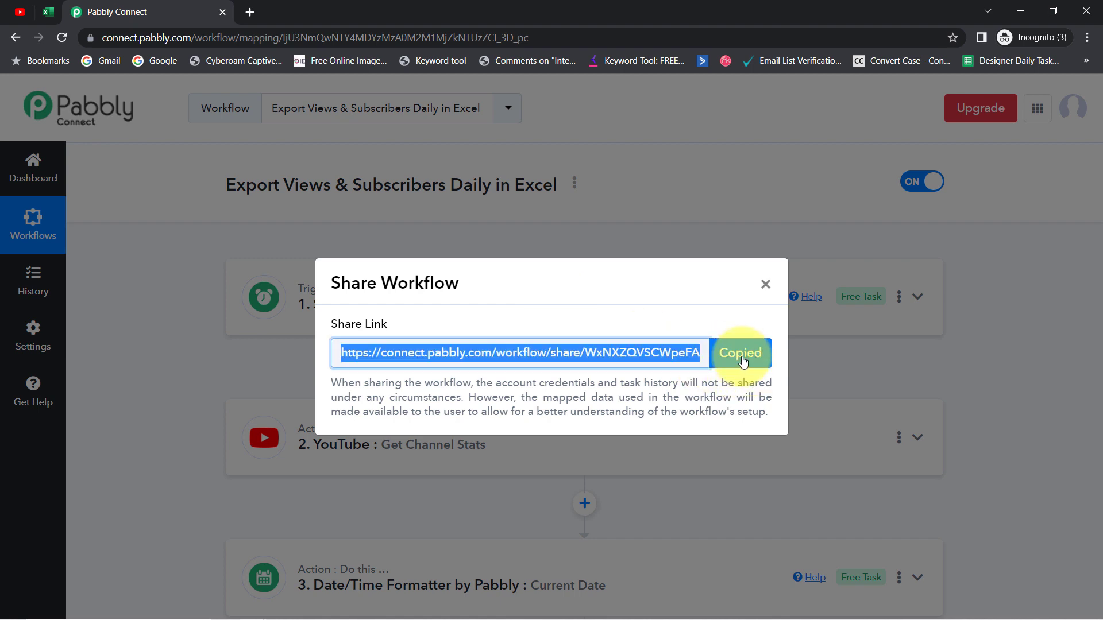
left_click(766, 284)
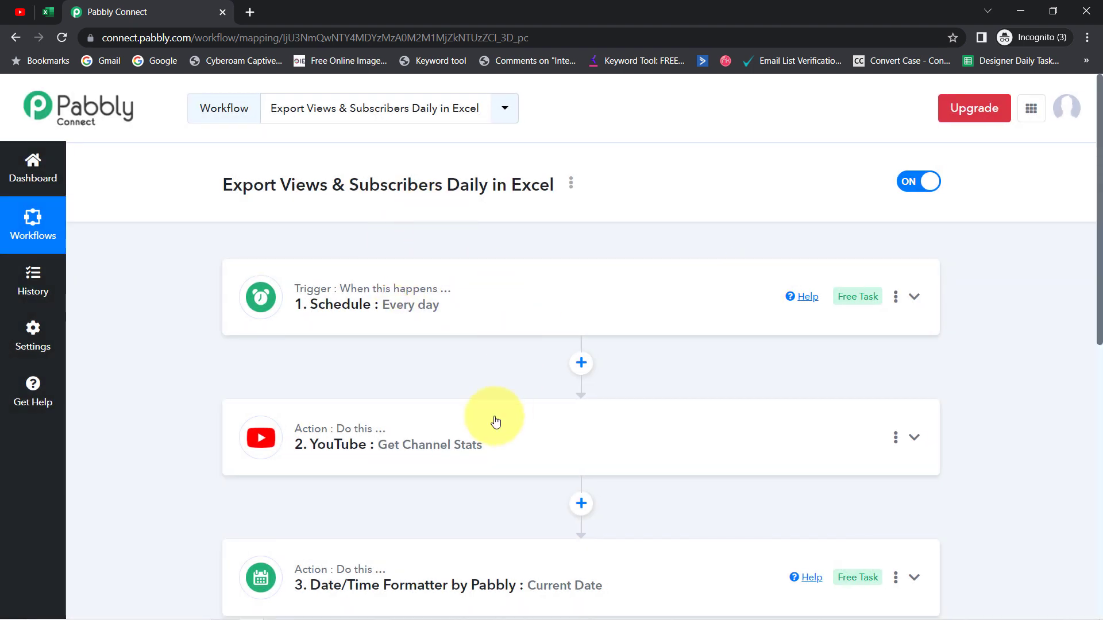